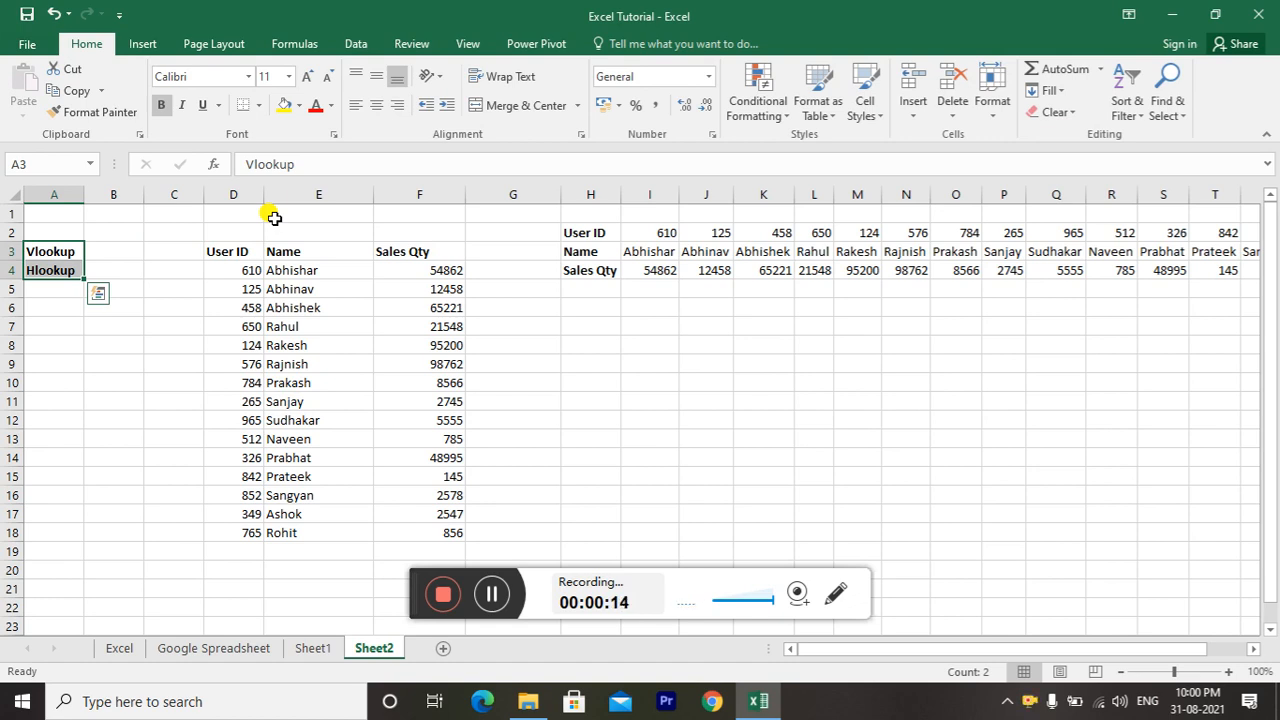
Format the Vlookup heading in A3 with a red font colour and a font size of 16
key(Up)
key(Down)
key(ctrl+shift+f)
key(Escape)
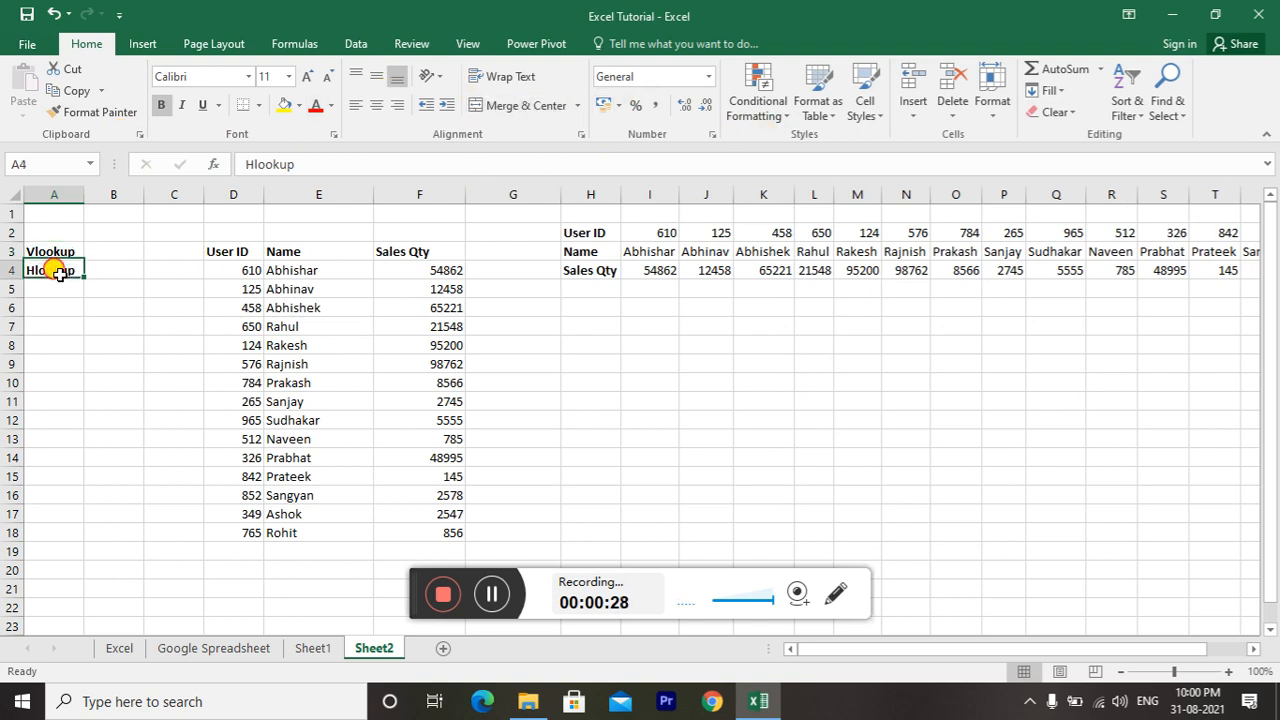
click(315, 105)
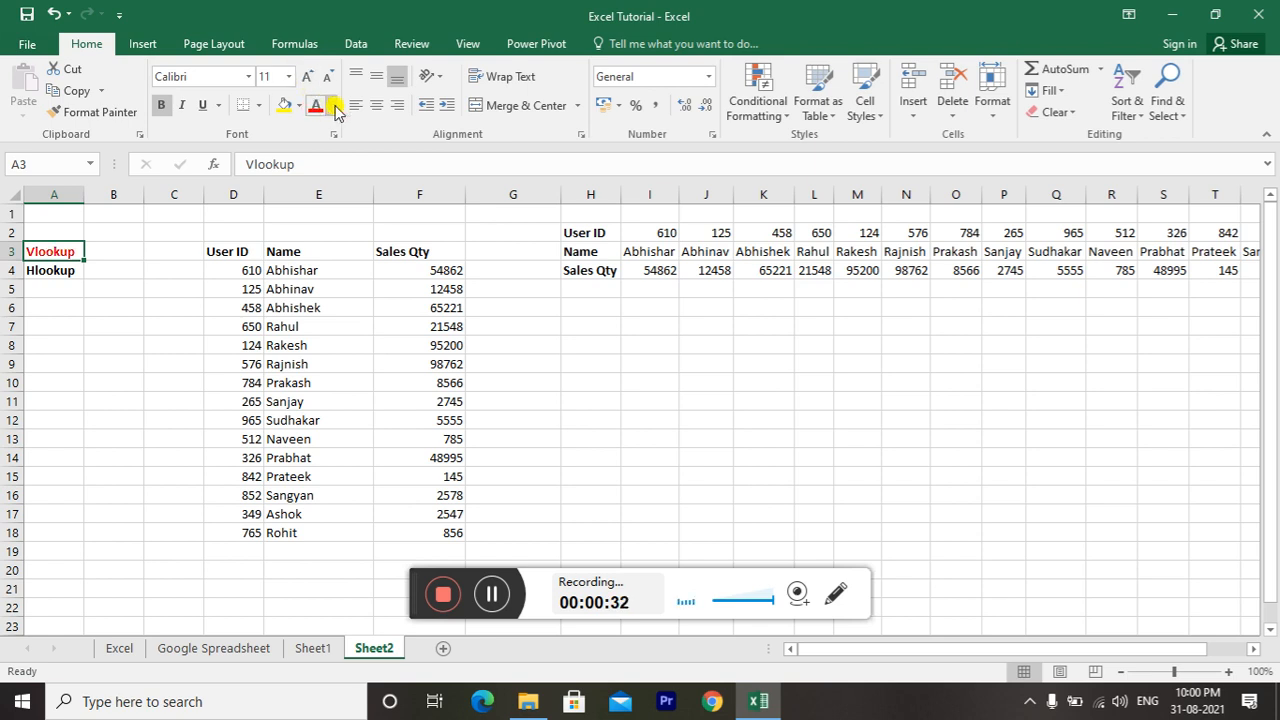
click(307, 76)
click(307, 76)
click(307, 76)
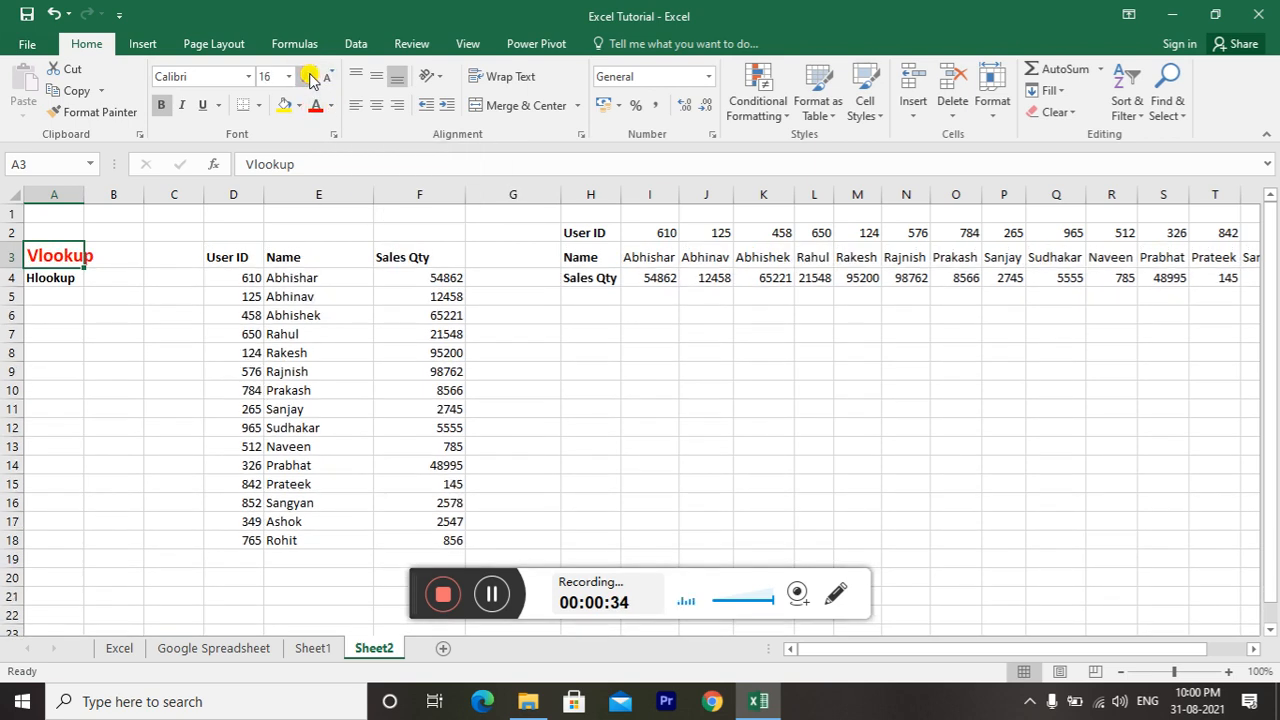
Add all borders to the header cells User ID, Name and Sales Qty in D3:F3
click(55, 334)
key(ctrl+Up)
key(ctrl+Up)
key(Right)
key(Right)
key(Right)
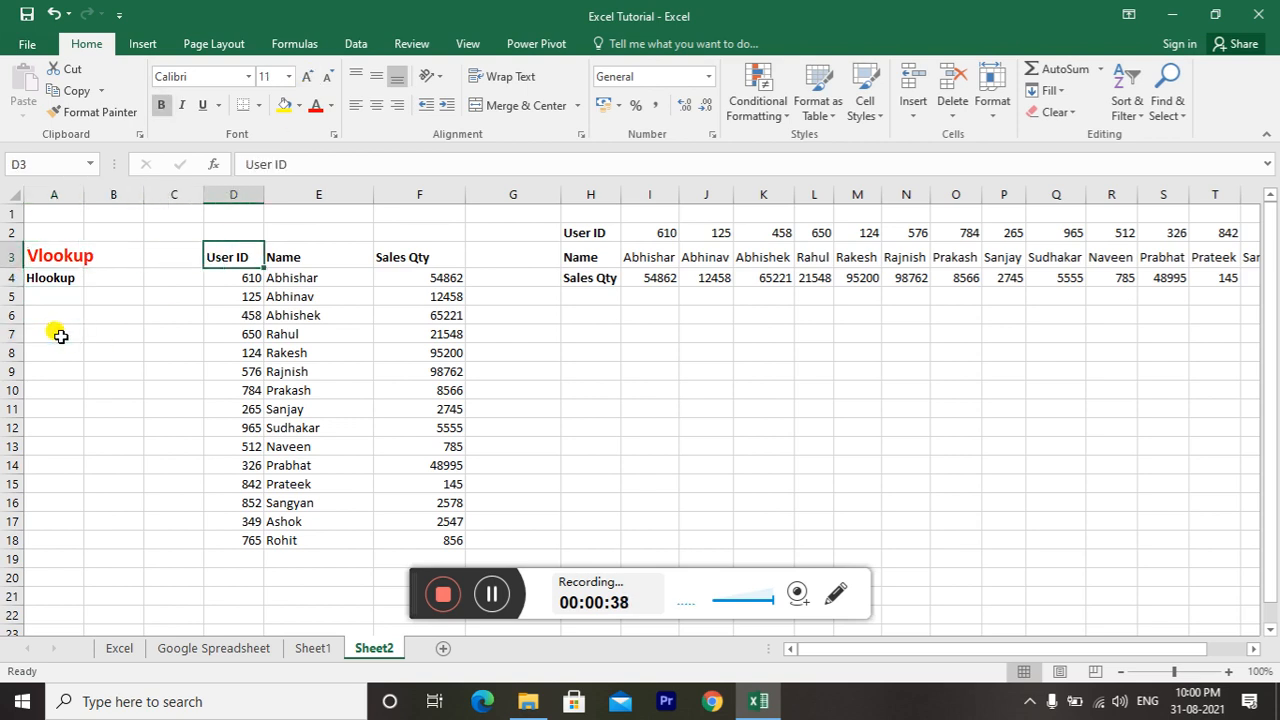
key(shift+Right)
key(shift+Right)
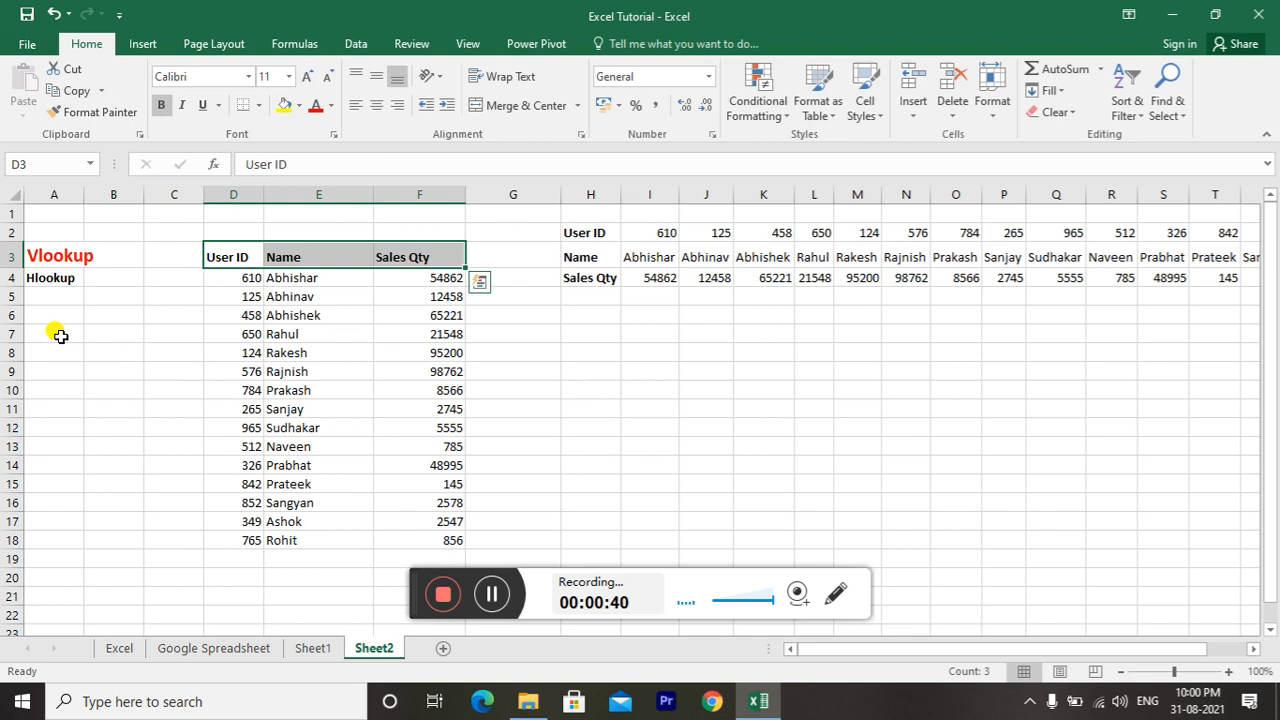
key(Down)
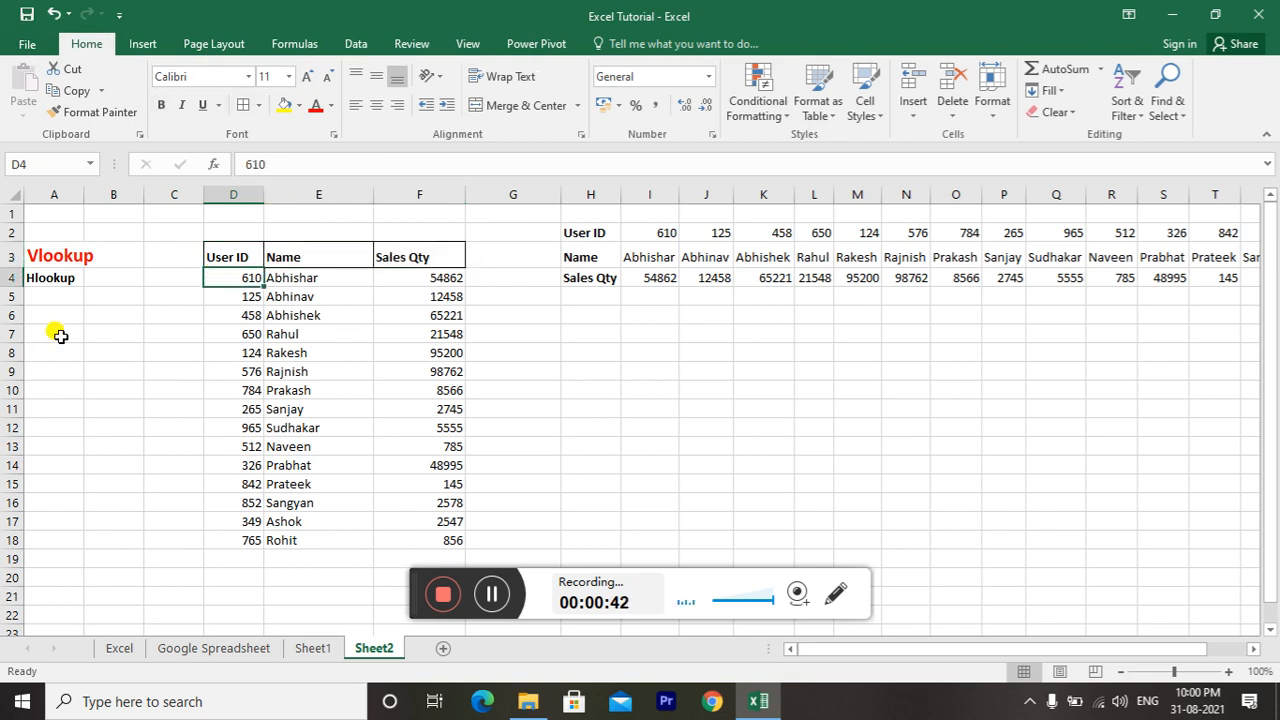
Try to apply all borders to the table's data cells D4:F18
key(shift+Right)
key(ctrl+shift+Down)
key(shift+Right)
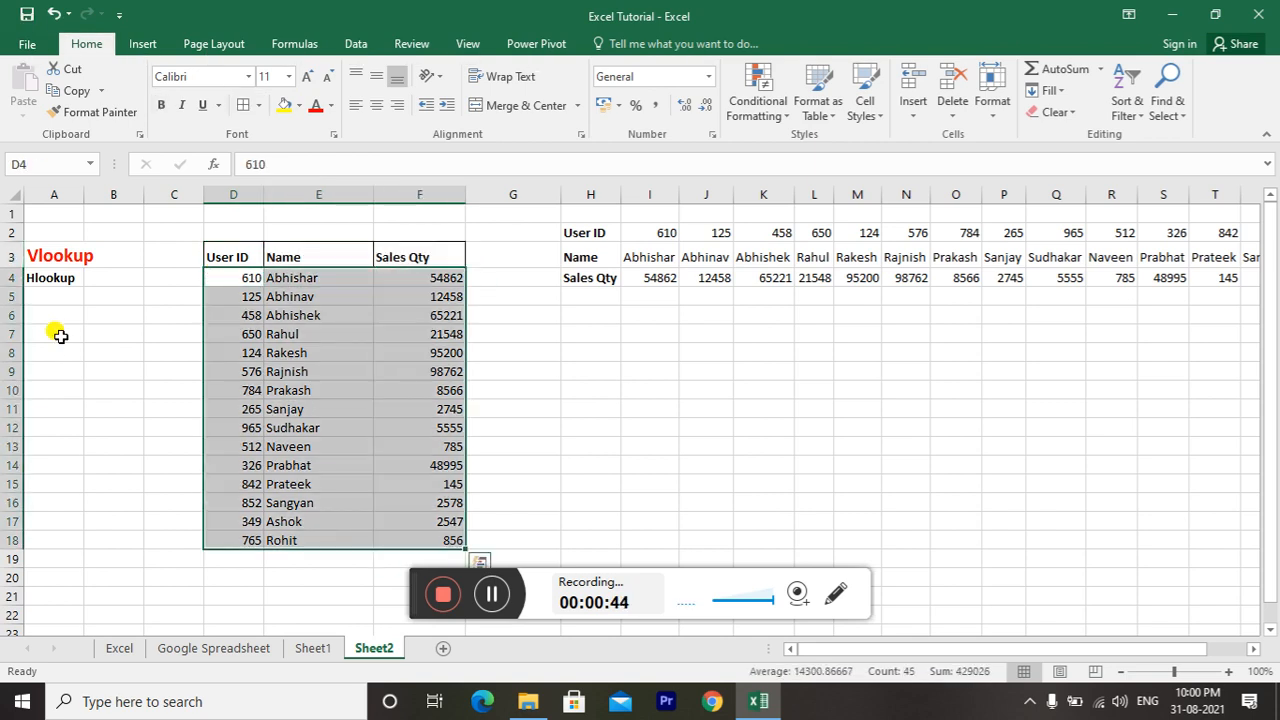
key(Up)
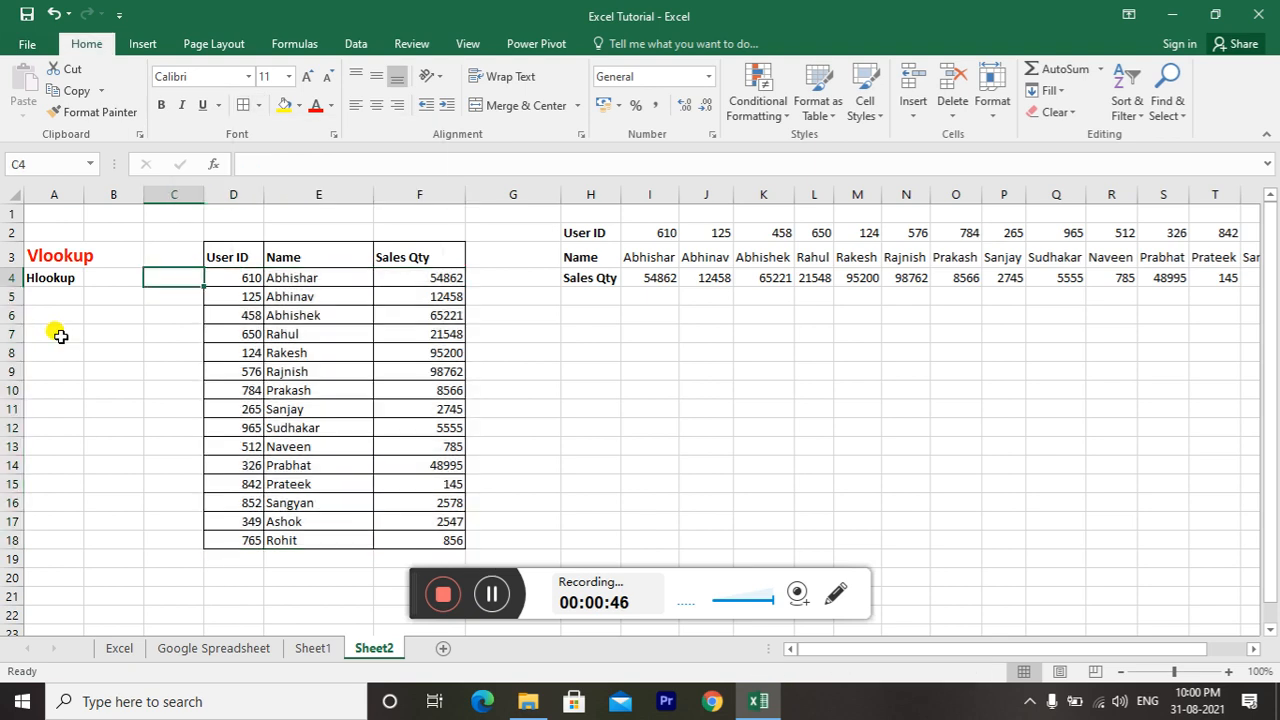
key(shift+Right)
key(shift+Right)
key(Down)
key(shift+Right)
key(shift+Right)
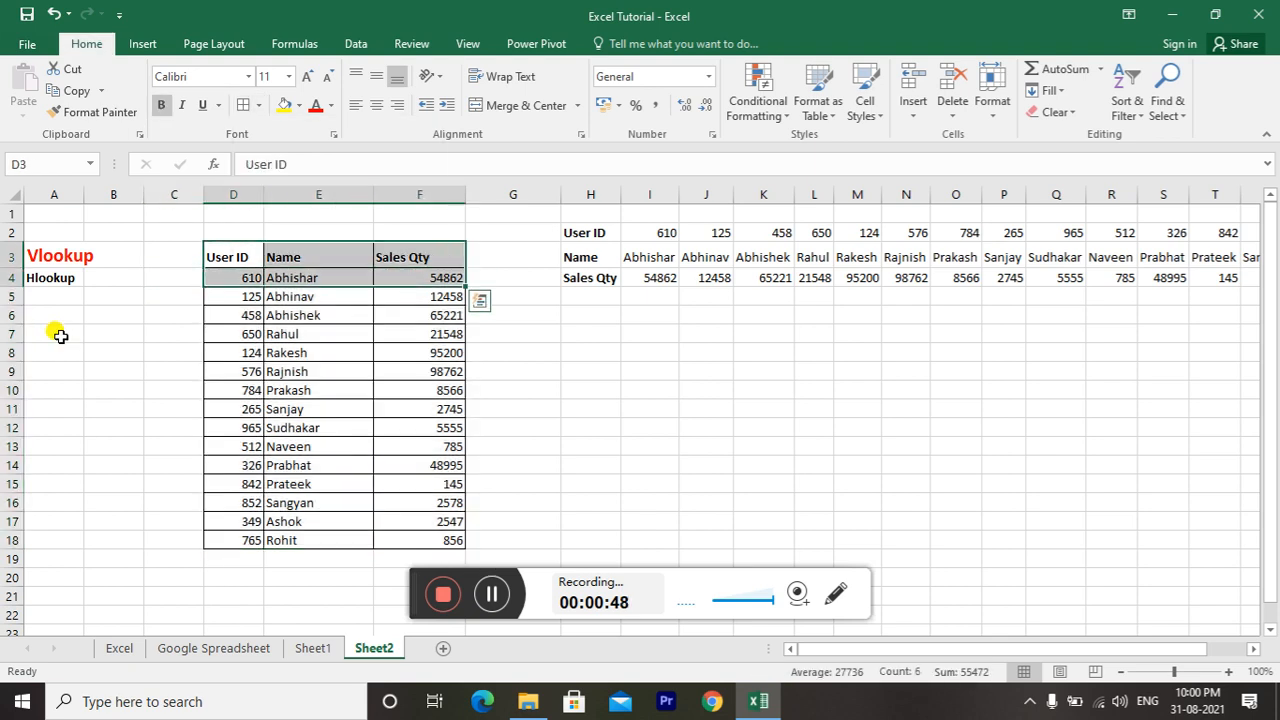
key(ctrl+shift+Down)
Put a separate outside border around each data column: D4:D18, E4:E18 and F4:F18
key(Left)
key(Right)
key(ctrl+shift+Down)
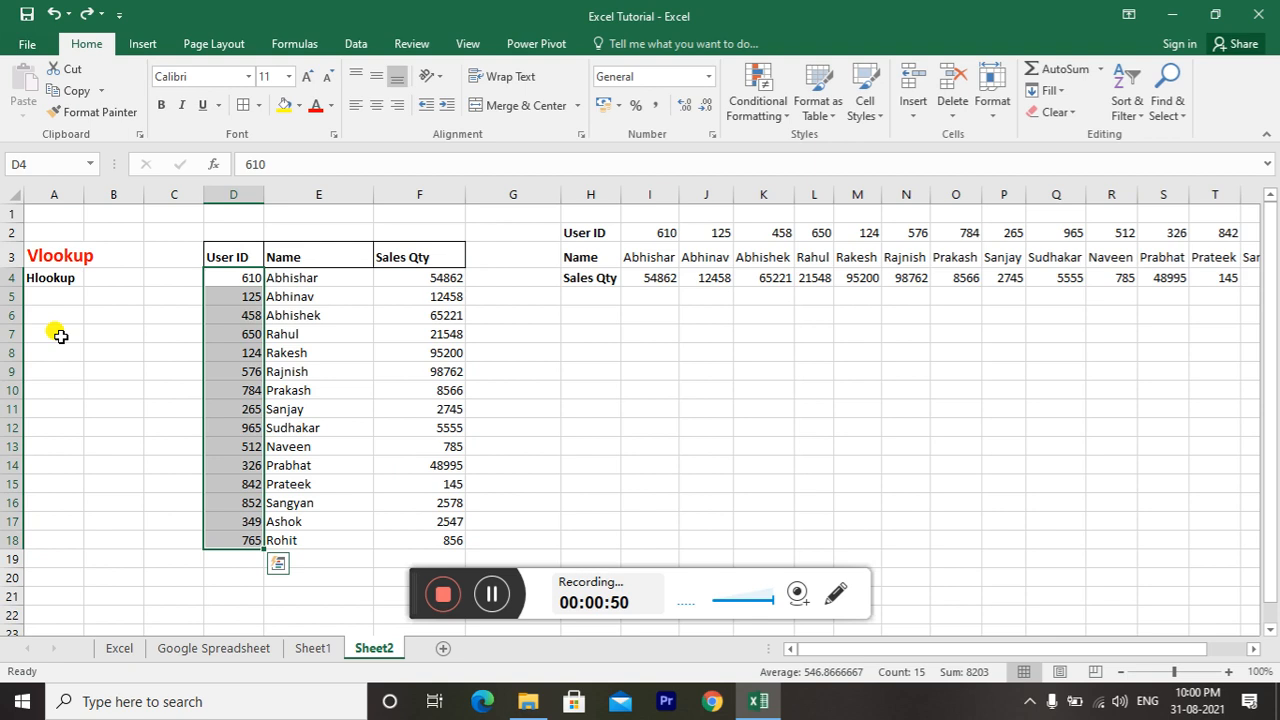
key(Right)
key(ctrl+shift+Down)
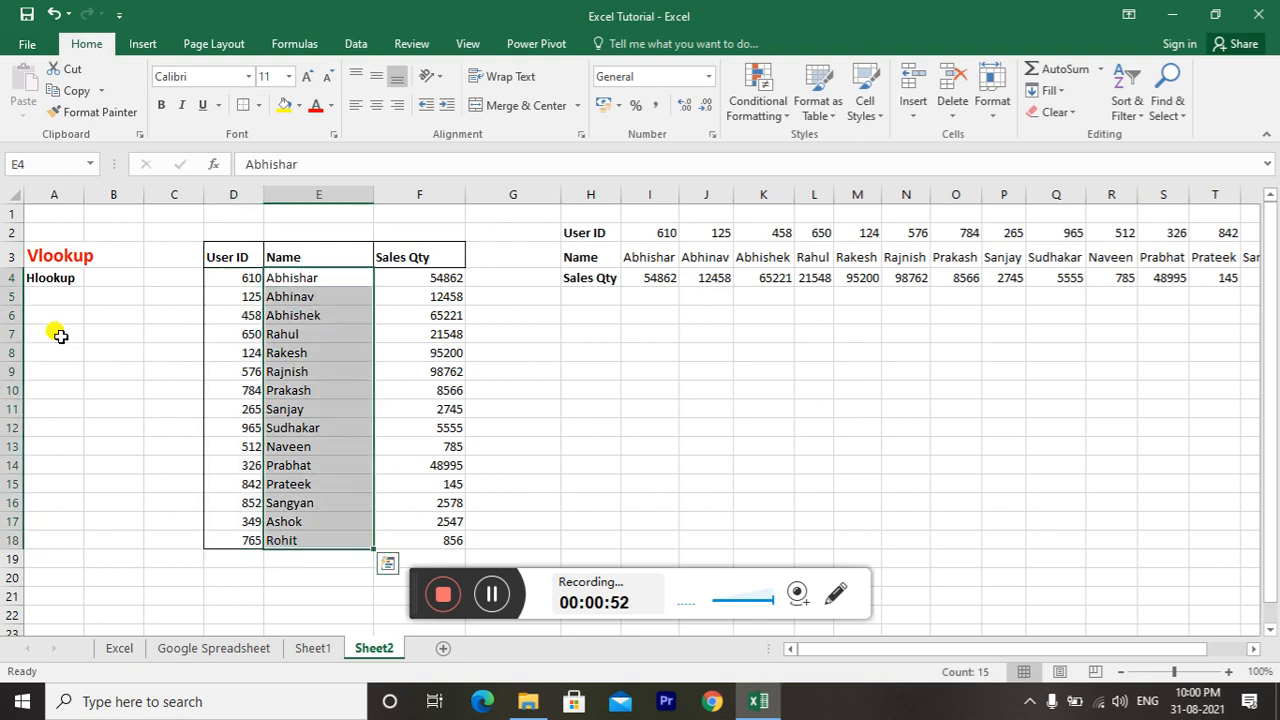
key(Right)
key(ctrl+shift+Down)
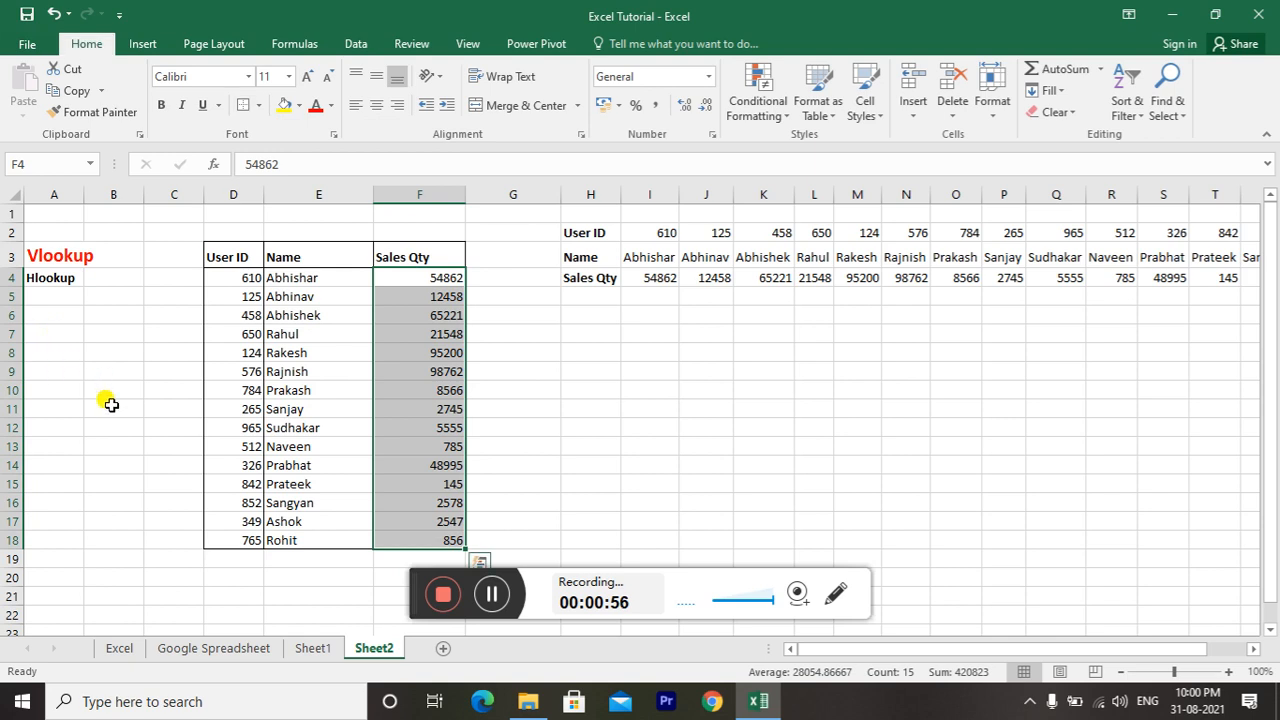
Examine the User ID, Name and Sales Qty columns of the vertical table one by one
drag(413, 580, 1075, 707)
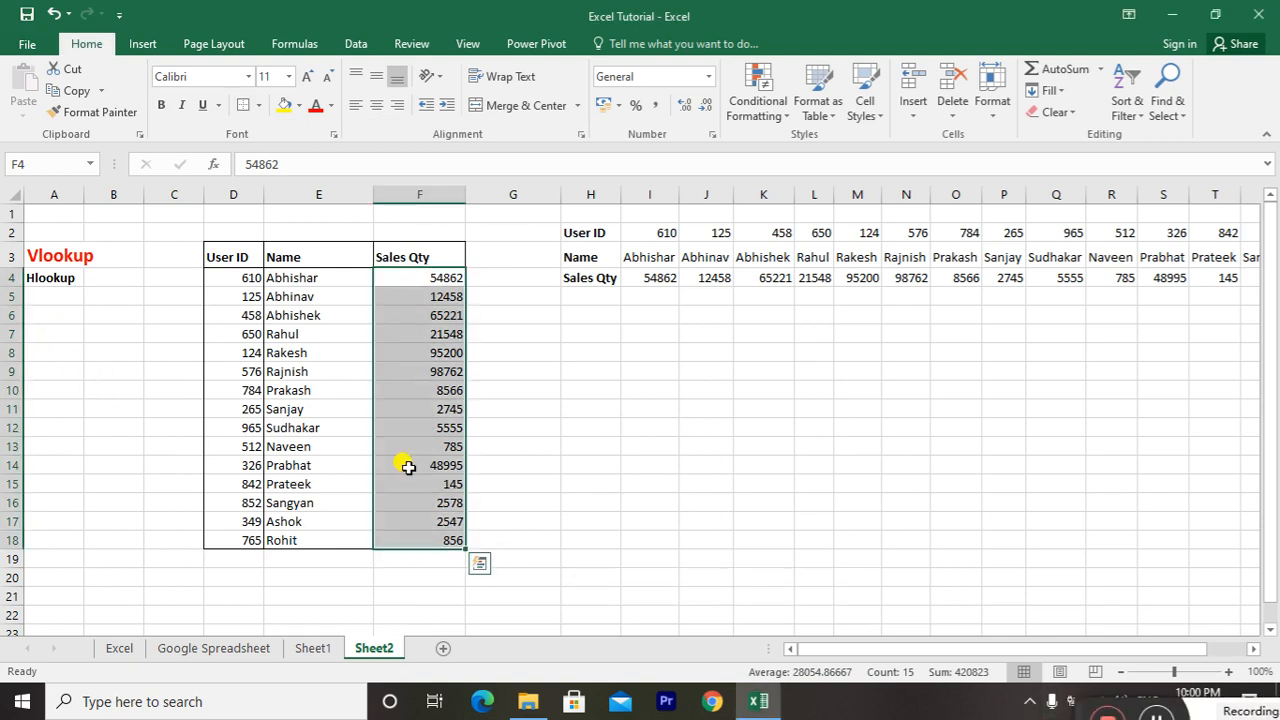
key(ctrl+Down)
key(Down)
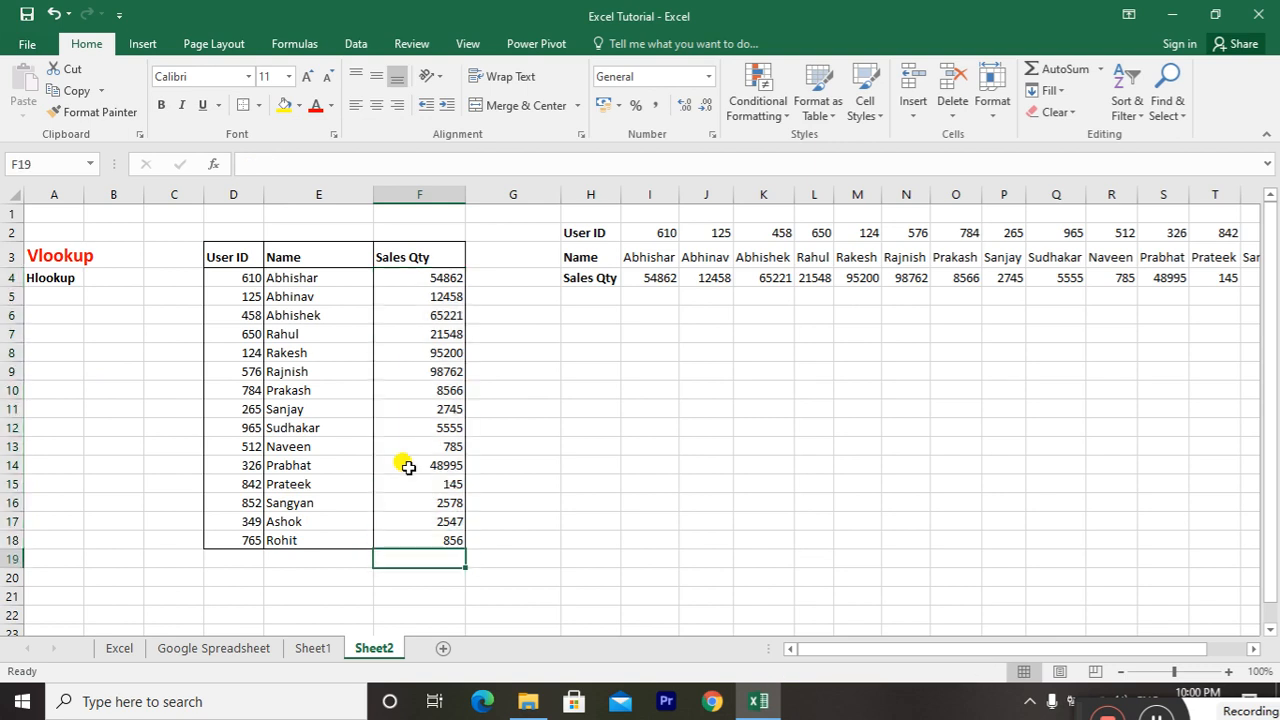
key(Left)
key(Up)
key(ctrl+Up)
key(Left)
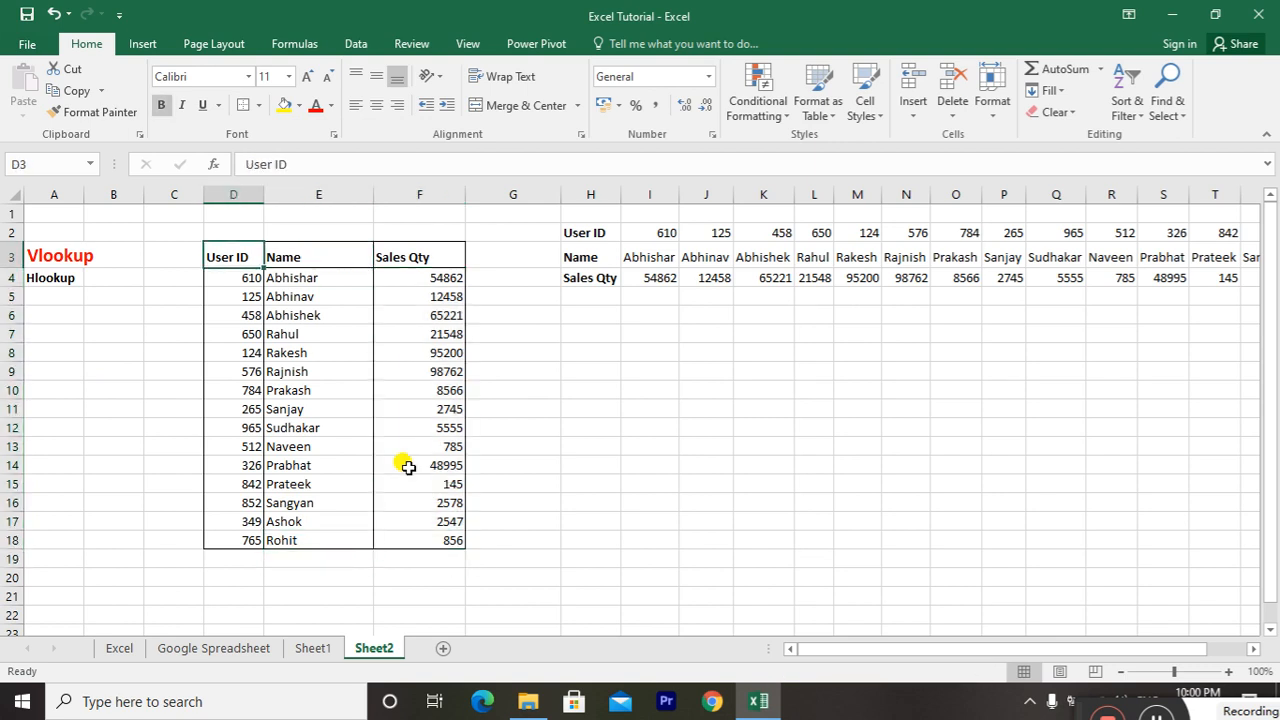
key(ctrl+shift+Down)
key(Right)
key(ctrl+shift+Down)
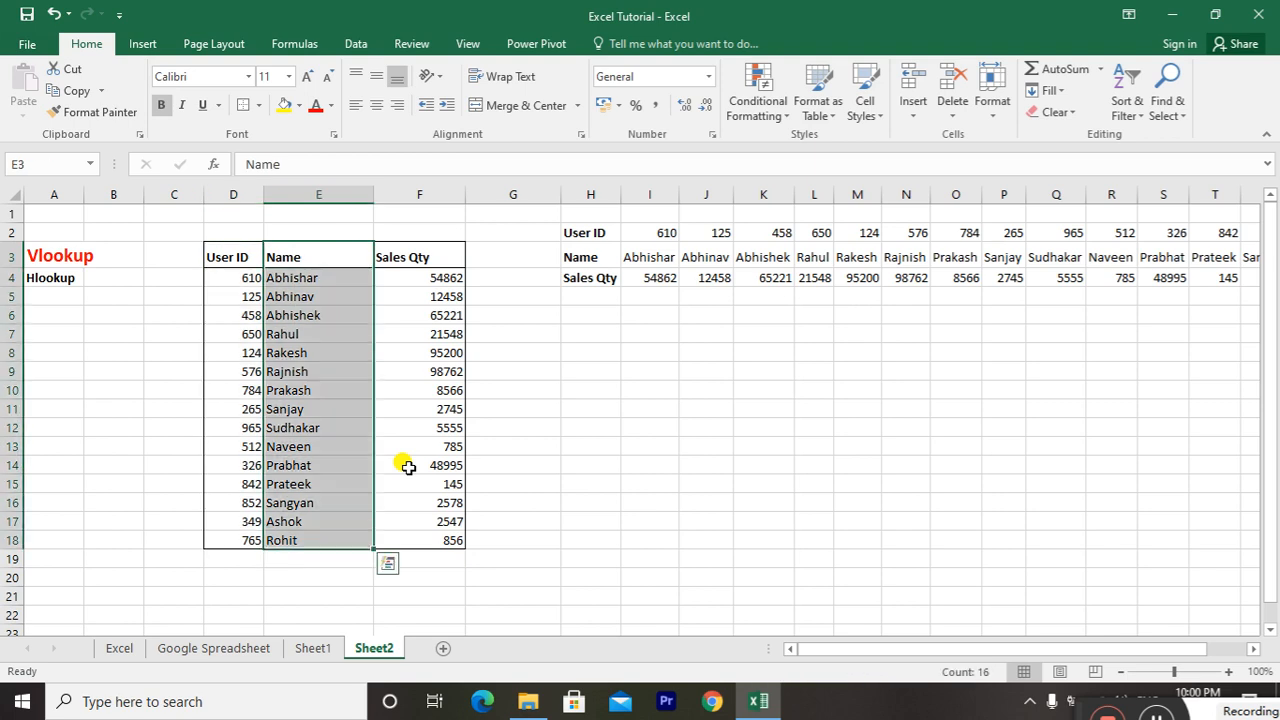
key(Right)
key(ctrl+shift+Down)
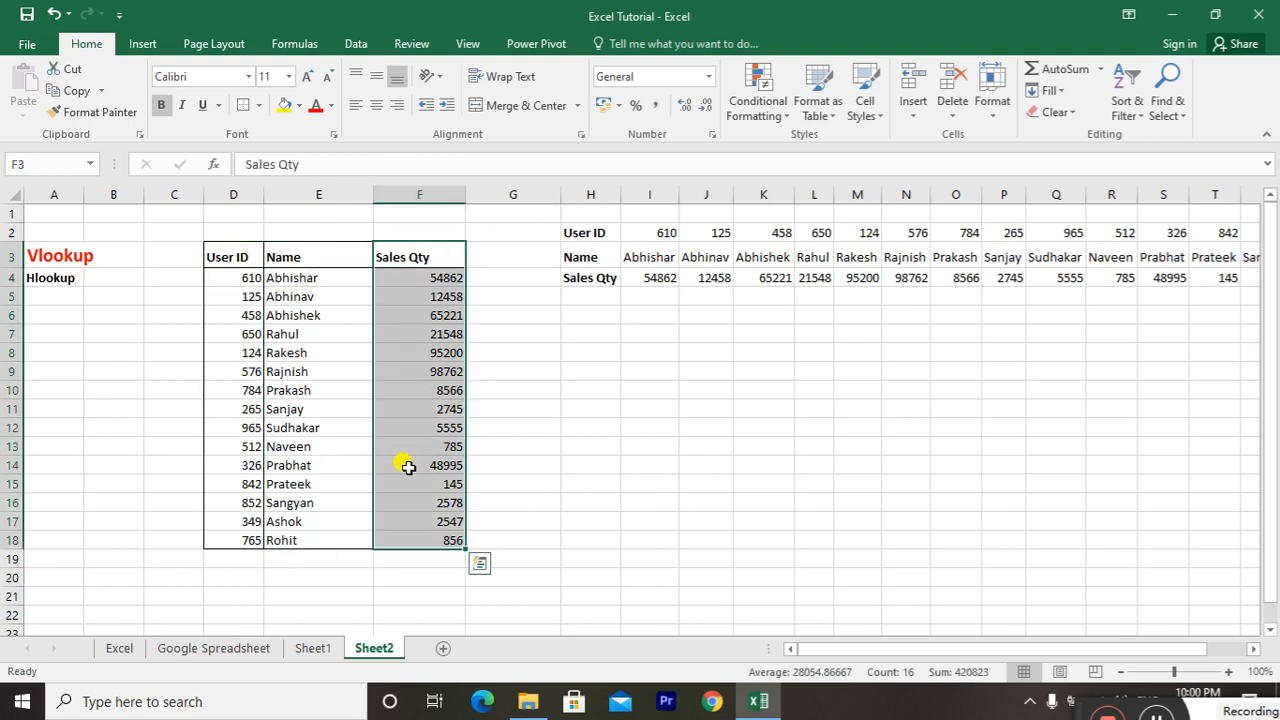
key(ctrl+shift+Up)
Enter the name from cell E5 as the lookup value in D21, below the table
key(Down)
key(ctrl+Down)
key(Left)
key(Up)
key(Up)
key(Up)
key(Up)
key(Down)
key(Down)
key(Down)
key(Down)
key(Down)
key(Down)
key(Down)
key(Down)
key(Down)
key(Left)
key(Up)
key(Up)
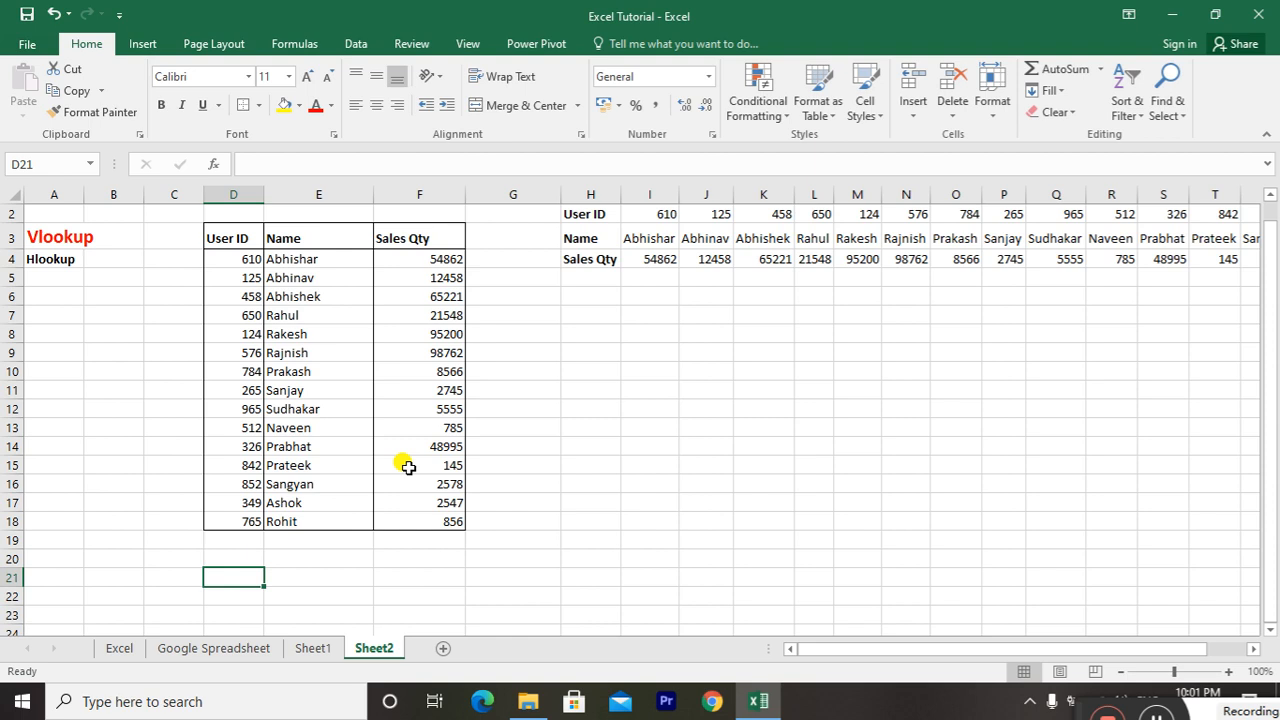
text(Abhi)
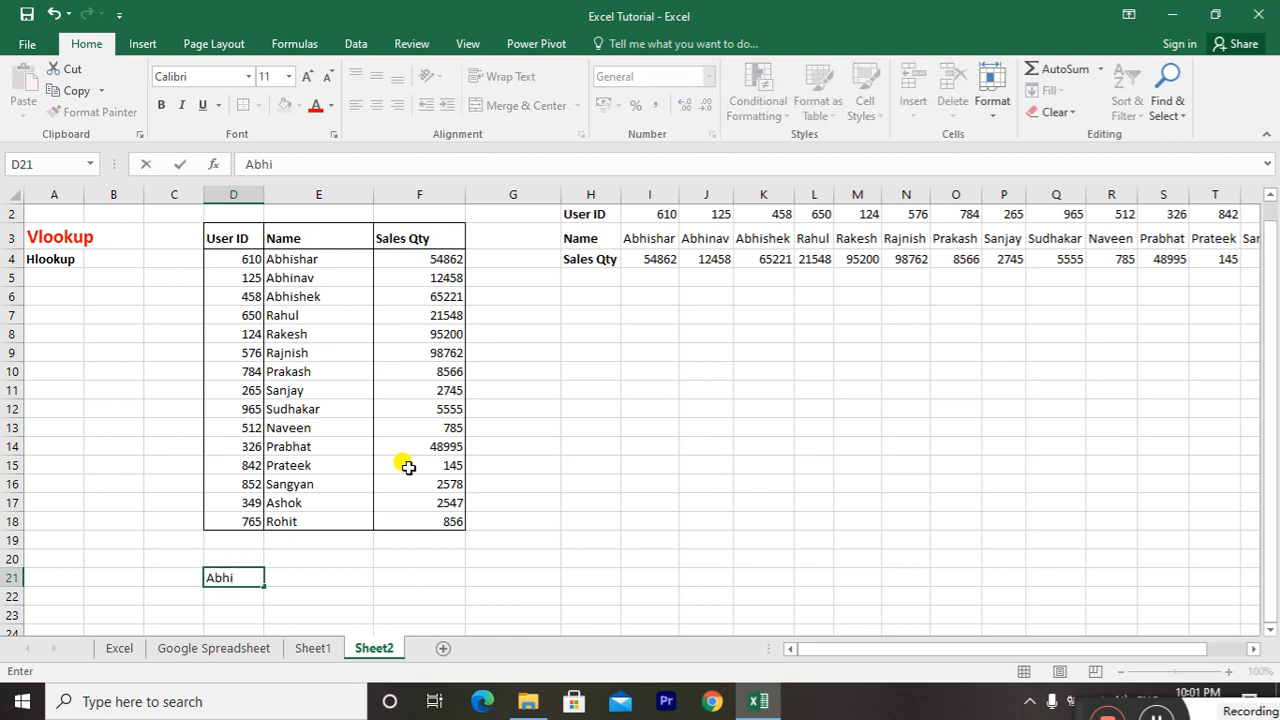
key(Escape)
text(Abhinav)
key(Return)
Check the lookup name against its entry in the table's Name column
key(Up)
key(Up)
key(Up)
key(Up)
key(Up)
key(Up)
key(Up)
key(Up)
key(Up)
key(Up)
key(Up)
key(Up)
key(Up)
key(Up)
key(Up)
key(Up)
key(Up)
key(Up)
key(Up)
key(Right)
key(Down)
key(Down)
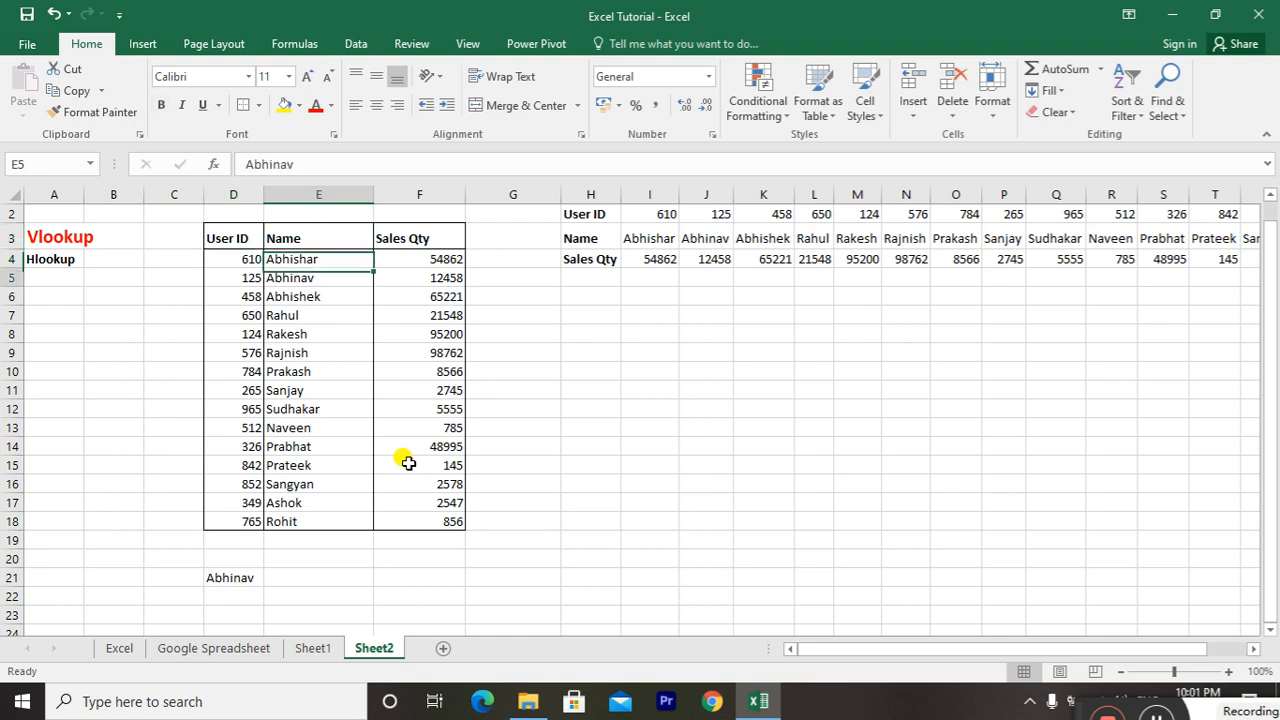
Begin a VLOOKUP formula in E21 with D21 as the lookup value
key(Left)
key(Down)
key(Down)
key(Down)
key(Down)
key(Down)
key(Down)
key(Down)
key(Down)
key(Down)
key(Down)
key(Down)
key(Down)
key(Down)
key(Down)
key(Down)
key(Down)
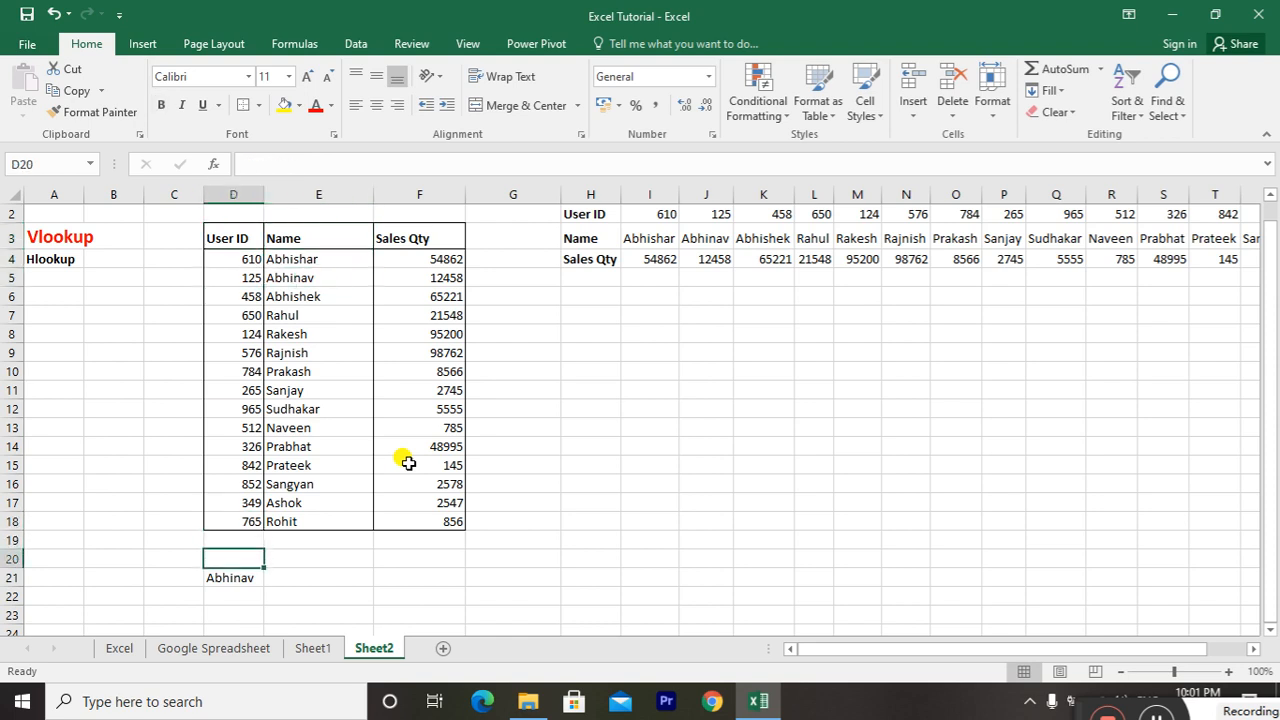
key(Right)
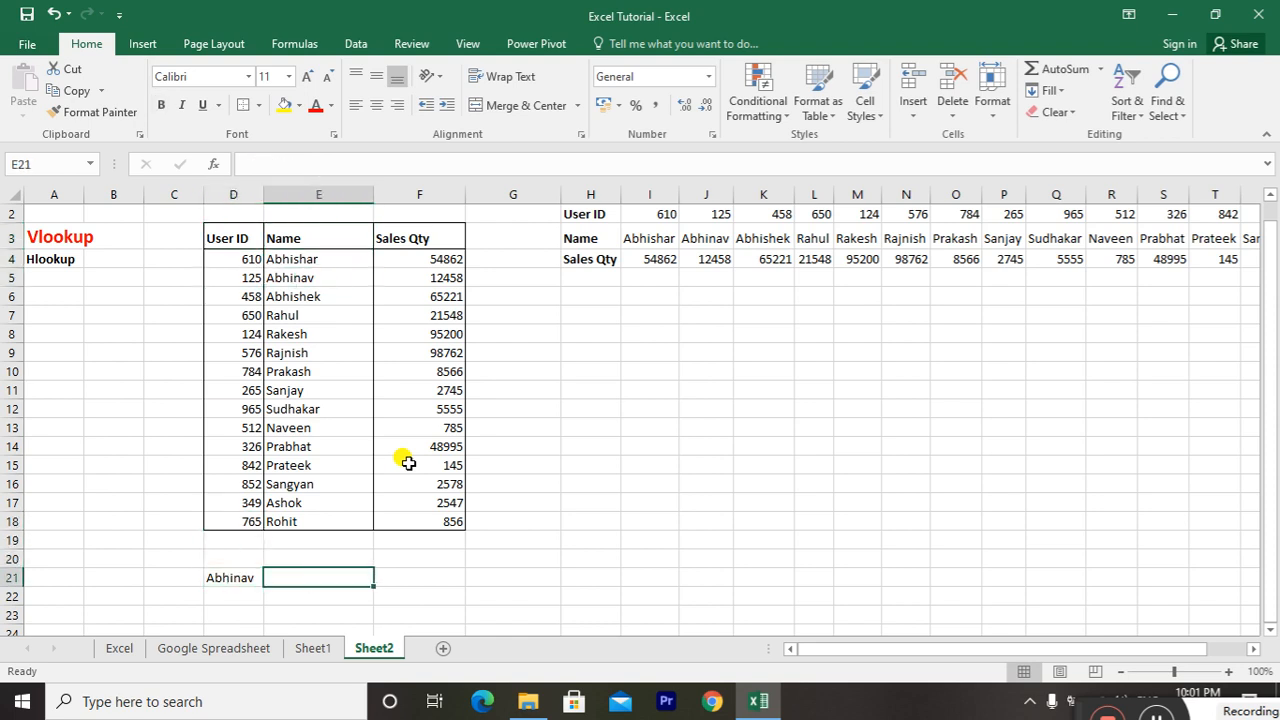
text(=vlokk)
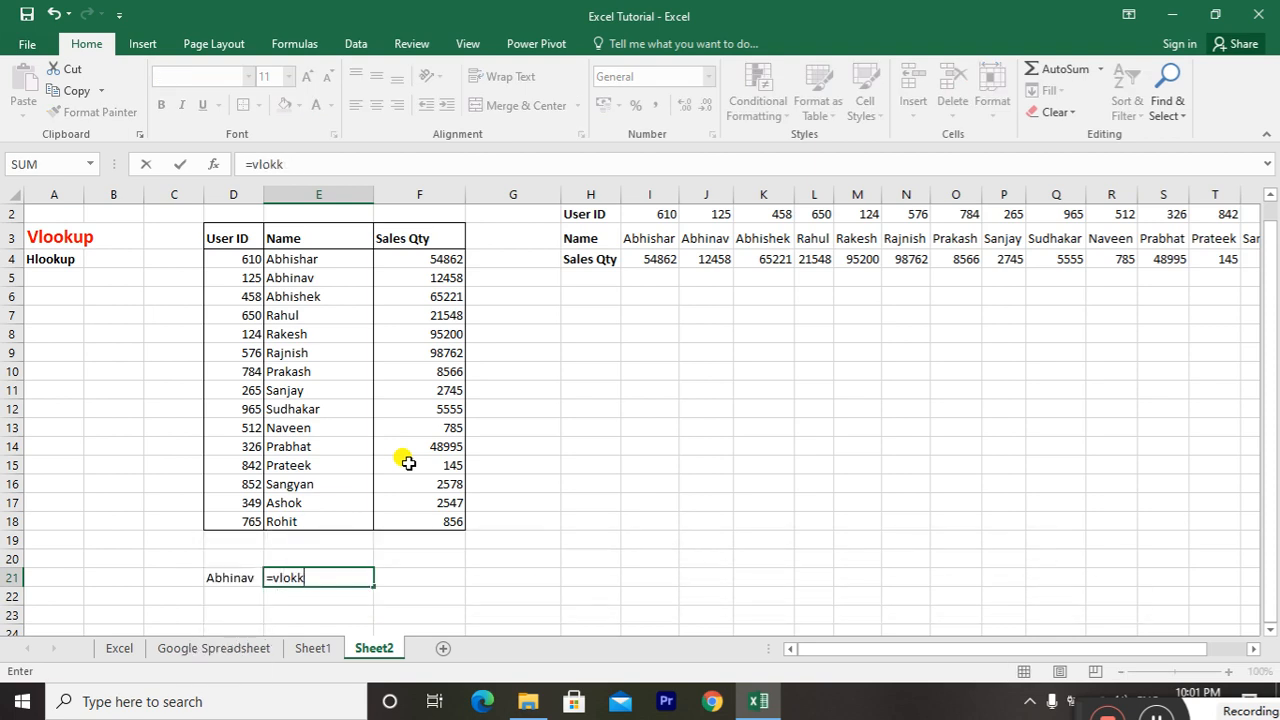
key(BackSpace)
key(BackSpace)
text(okup()
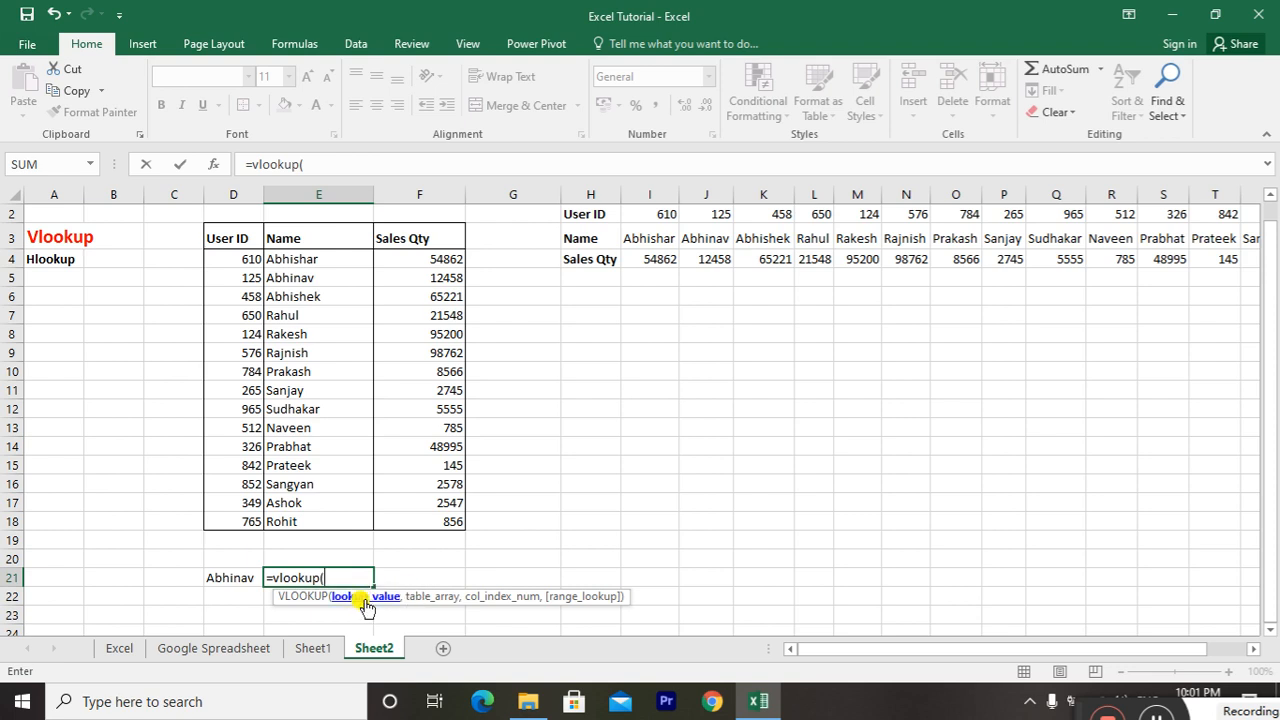
click(251, 574)
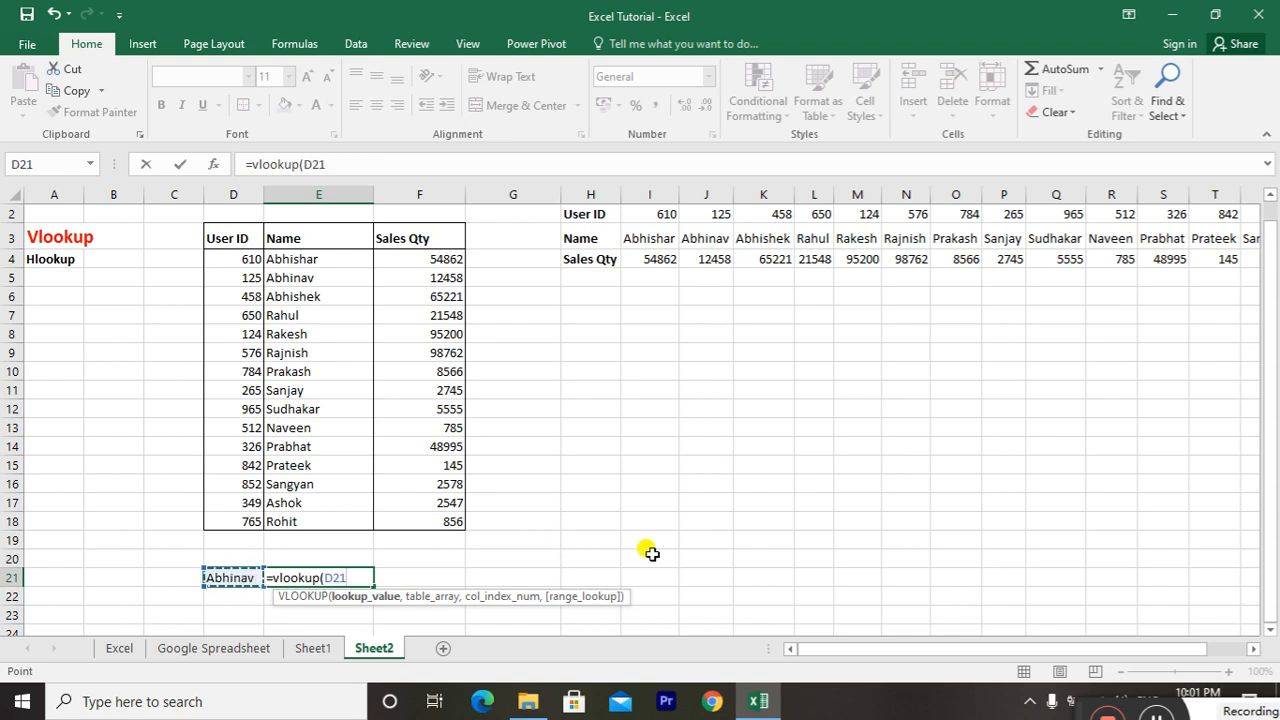
text(,)
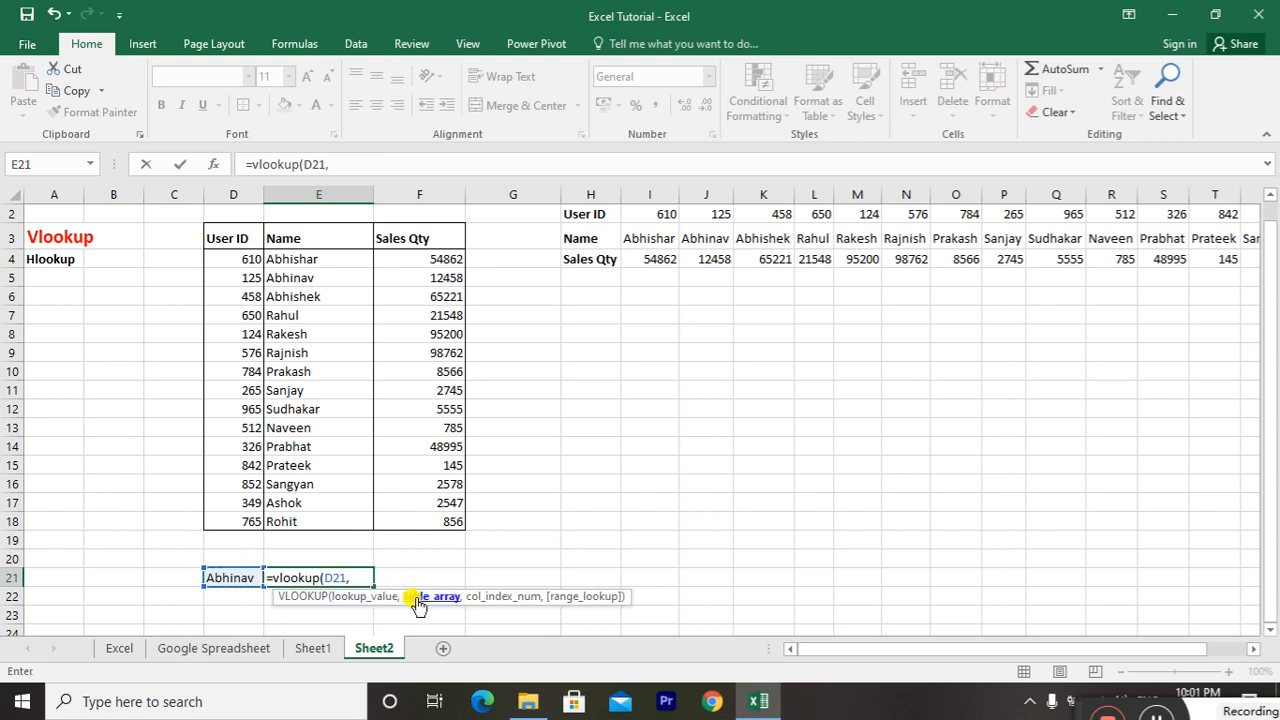
Set the formula's table array to E3:F18, covering the Name and Sales Qty columns
click(286, 230)
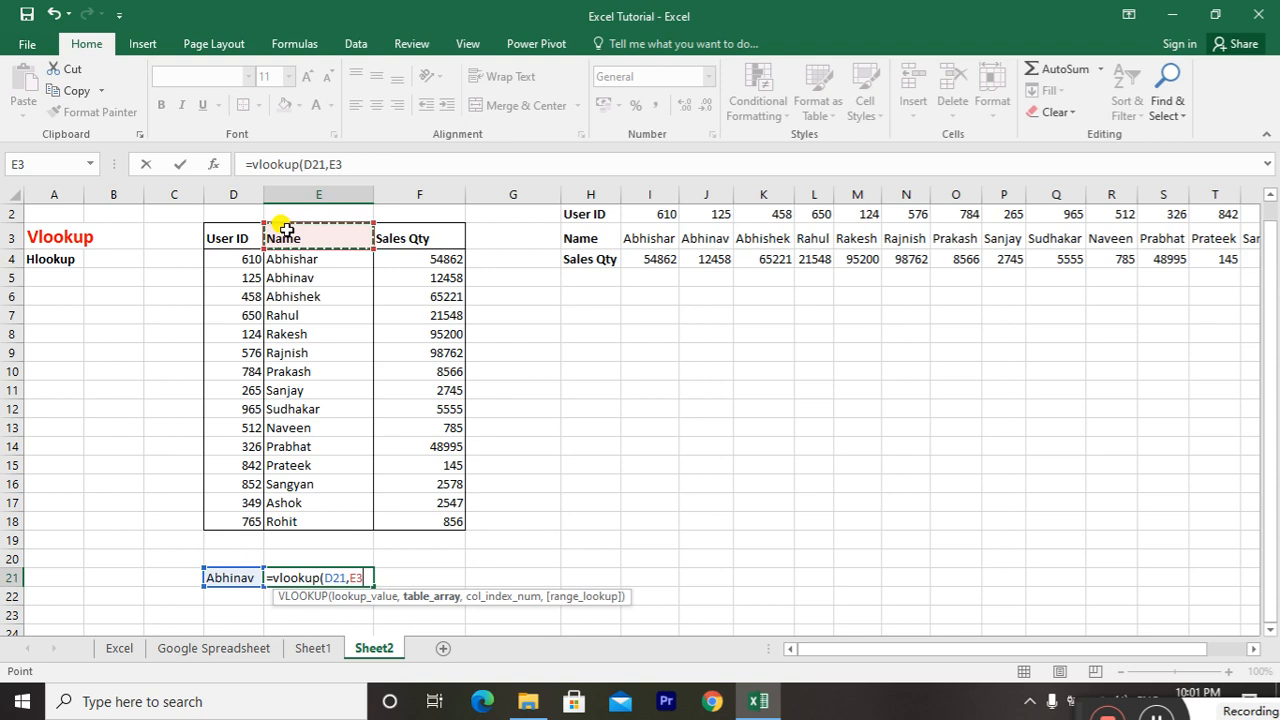
key(shift+Down)
key(shift+Down)
key(shift+Down)
key(shift+Down)
key(shift+Down)
key(ctrl+shift+Down)
key(ctrl+shift+Right)
key(Left)
key(shift+Right)
key(shift+Right)
key(shift+Down)
key(shift+Down)
key(shift+Down)
key(shift+Down)
key(shift+Down)
key(shift+Down)
key(shift+Down)
key(shift+Down)
key(shift+Down)
key(shift+Down)
key(shift+Down)
key(shift+Down)
key(shift+Down)
key(shift+Down)
key(shift+Down)
key(shift+Right)
key(shift+Left)
key(Right)
key(ctrl+shift+Down)
key(shift+Right)
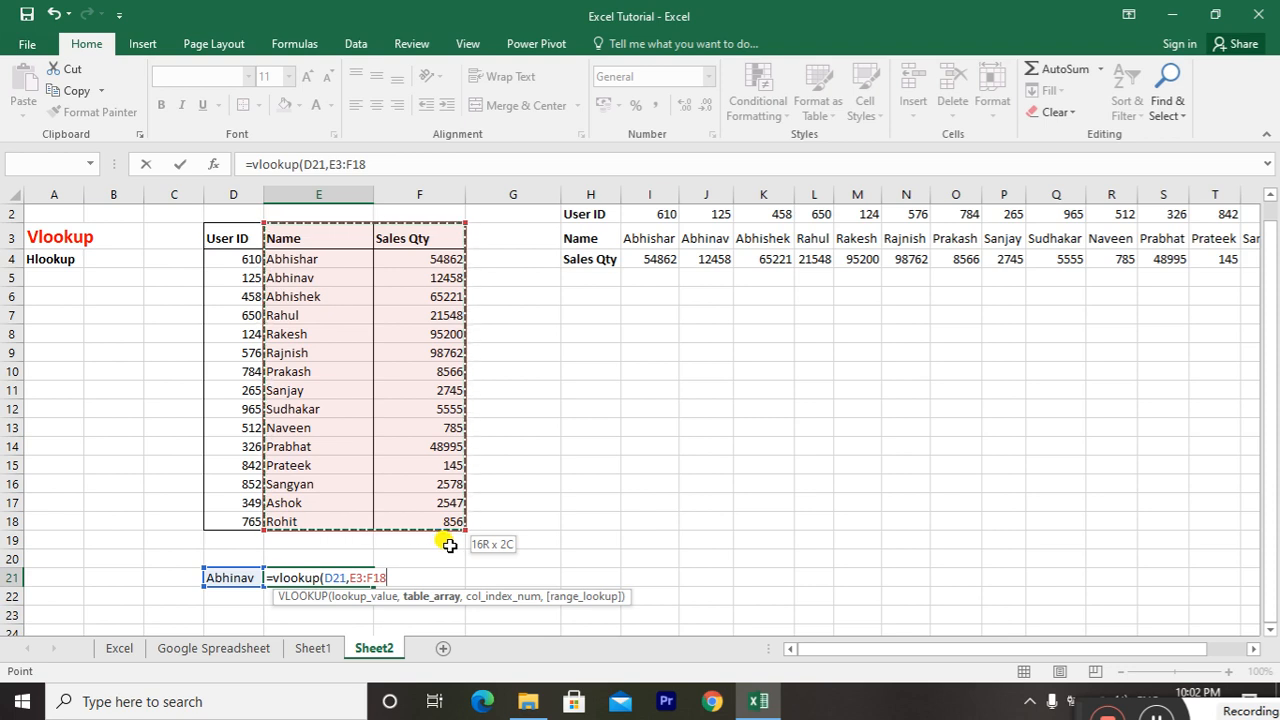
text(,2)
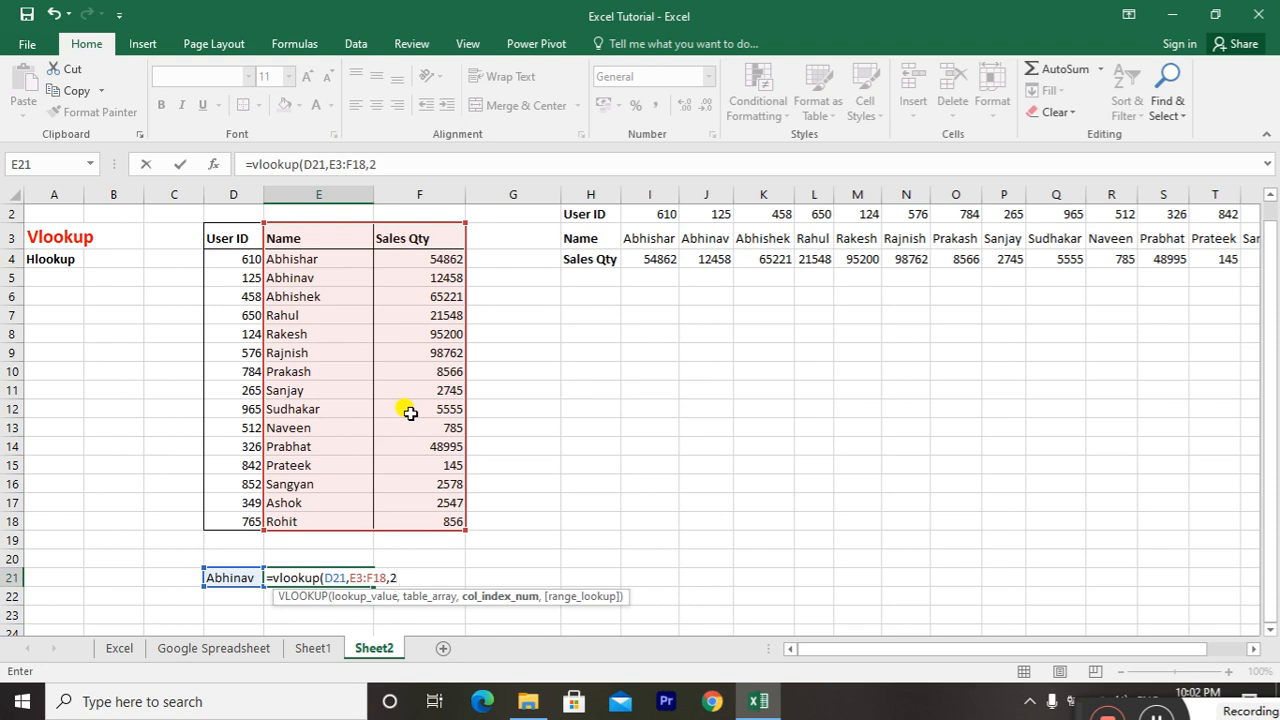
Complete the VLOOKUP with column index 2 and false for an exact match, and make the result in E21 bold
text(,)
scroll(410, 413, down, 2)
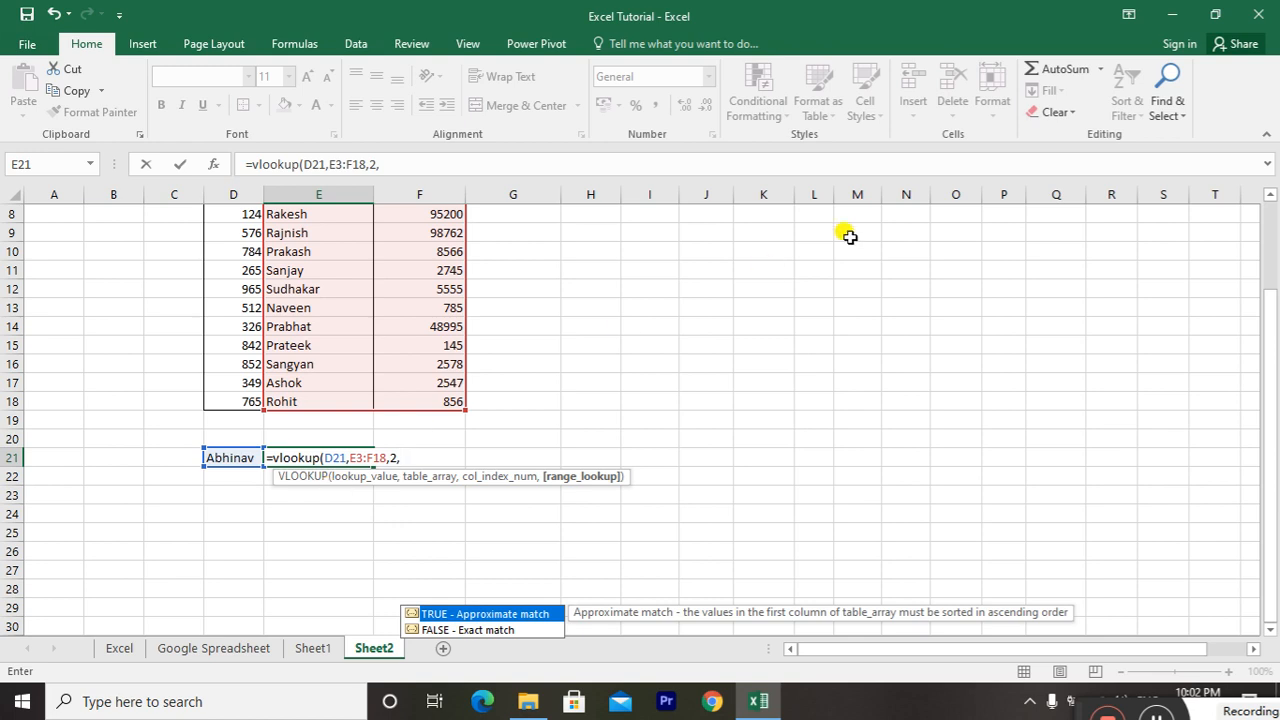
text(false)
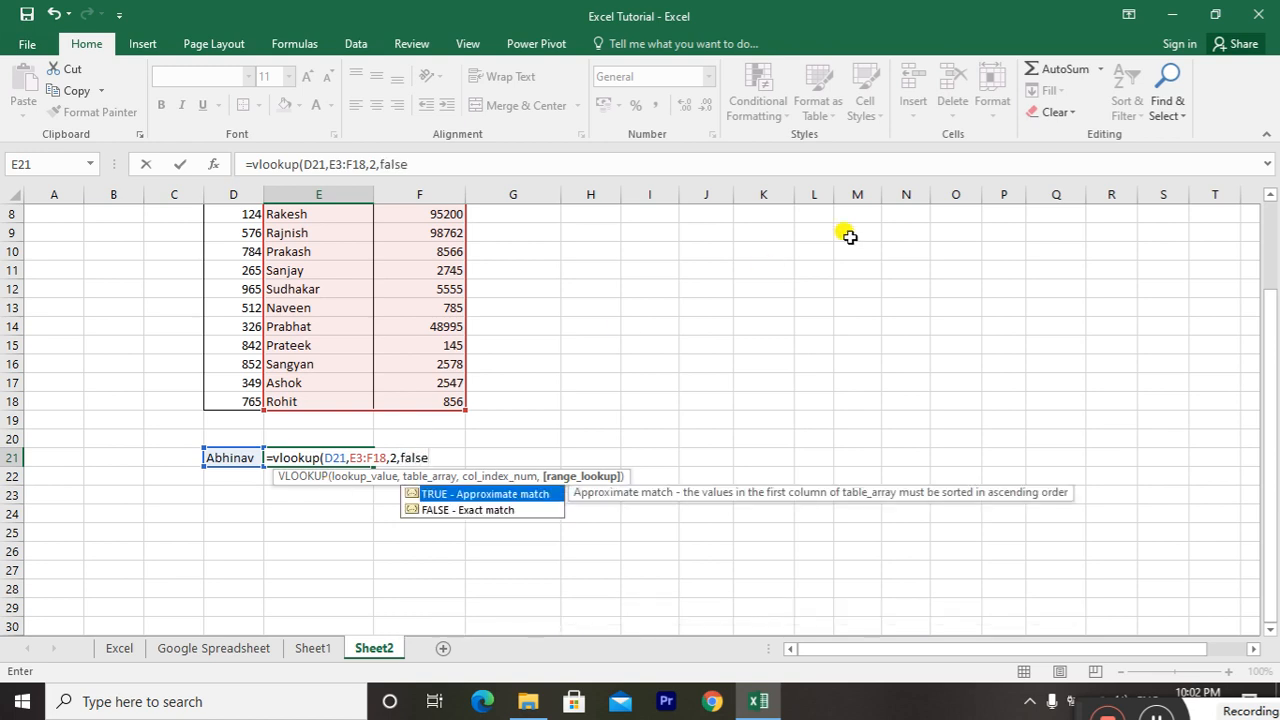
text())
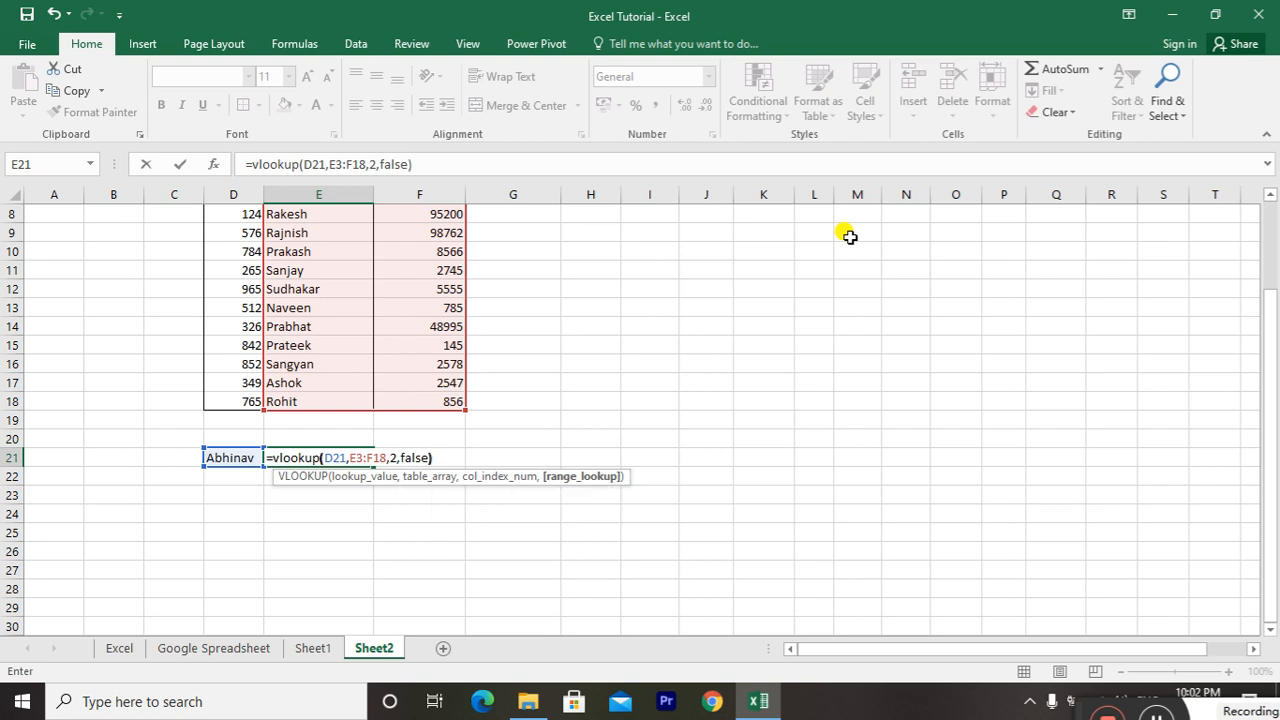
key(Return)
key(Up)
key(ctrl+b)
Make the matching Sales Qty value in F5 bold
key(ctrl+Up)
key(ctrl+Up)
key(Down)
key(Down)
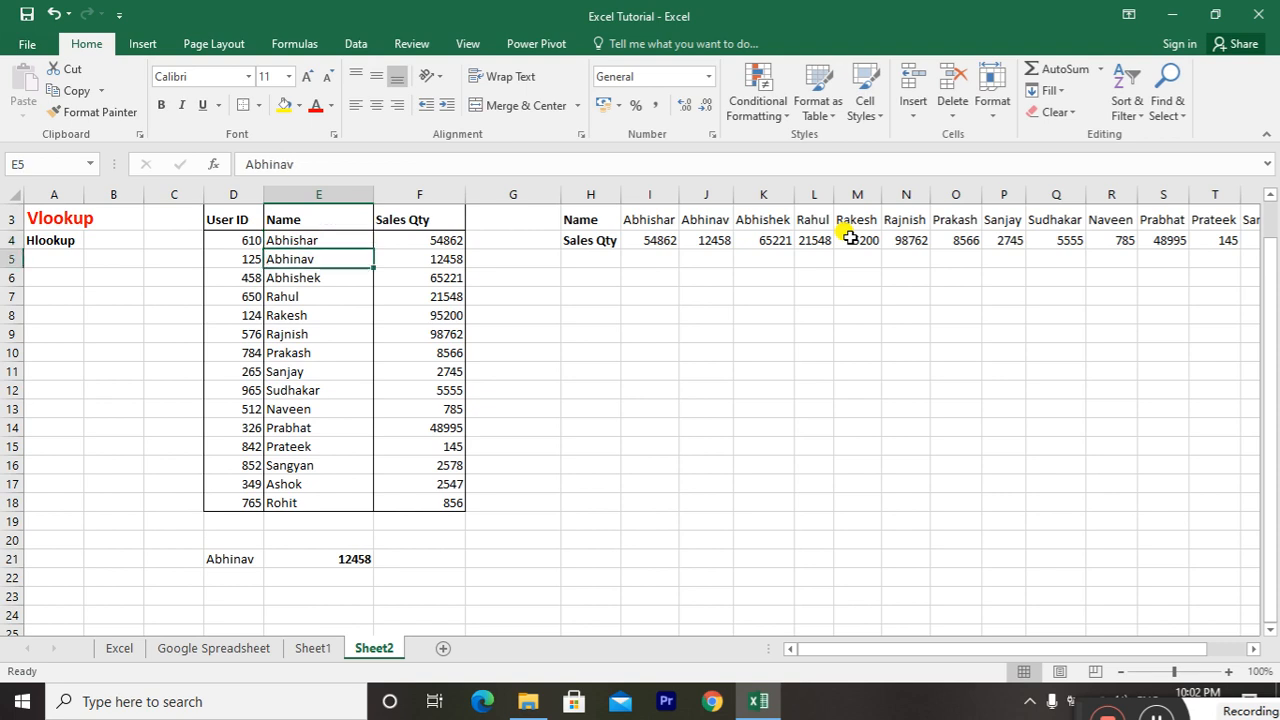
key(shift+Right)
key(Right)
key(Up)
key(Down)
key(shift+Left)
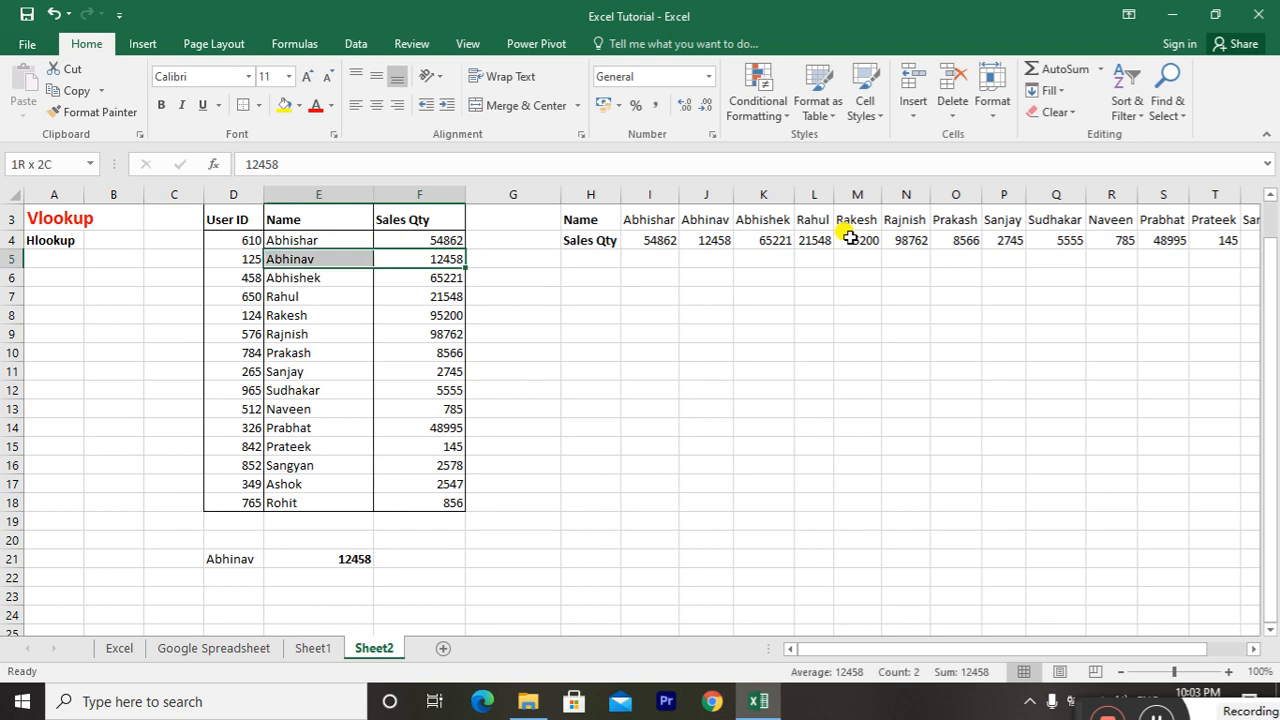
key(shift+Right)
key(ctrl+b)
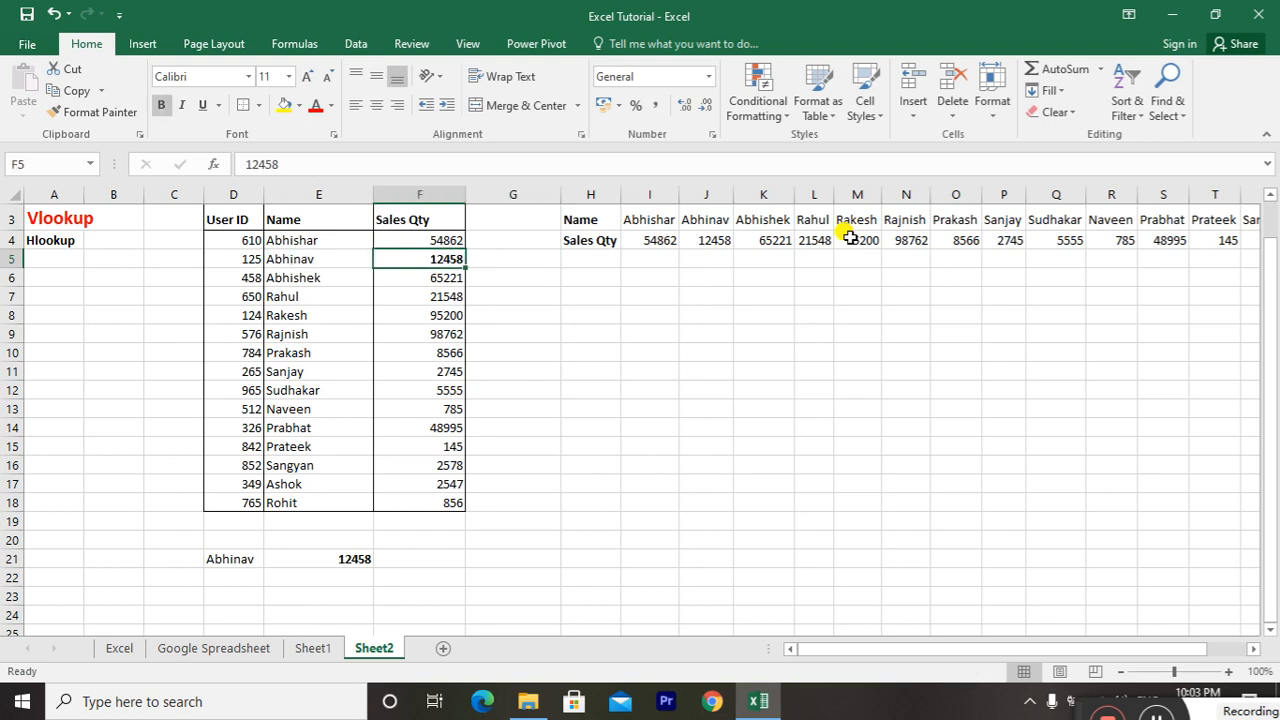
Remove the bold formatting from the Sales Qty value in F5
scroll(848, 236, up, 1)
key(Up)
key(Down)
key(ctrl+b)
Replace the lookup name in D21 with the one from E18, and compare the result in E21 with F18
key(ctrl+Down)
key(Left)
key(Left)
key(Down)
key(Down)
key(Down)
text(R)
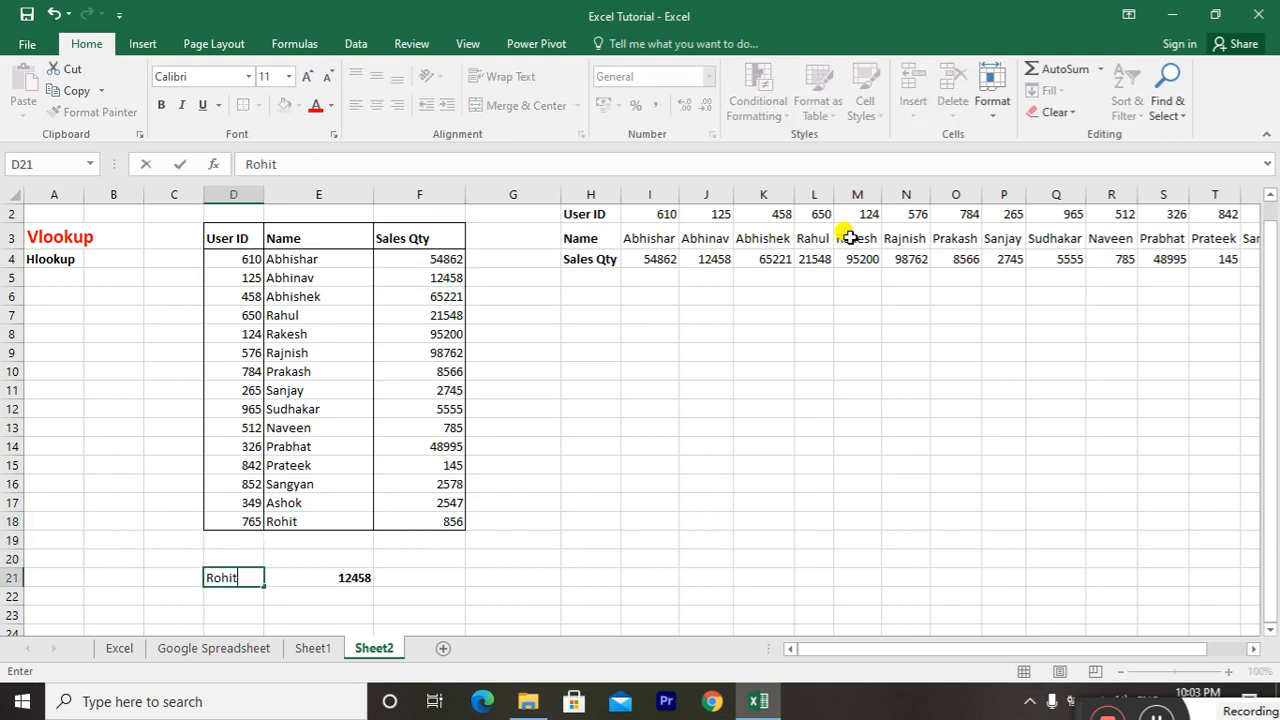
key(Return)
key(Up)
key(Right)
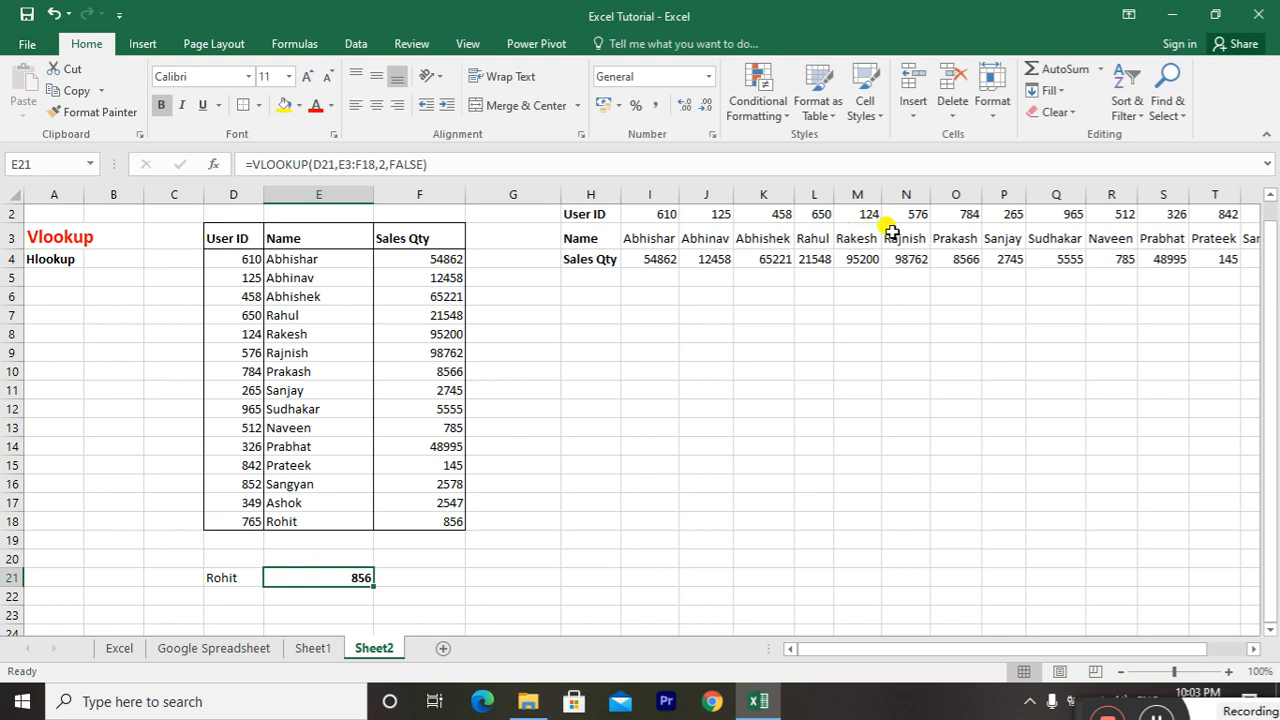
click(295, 523)
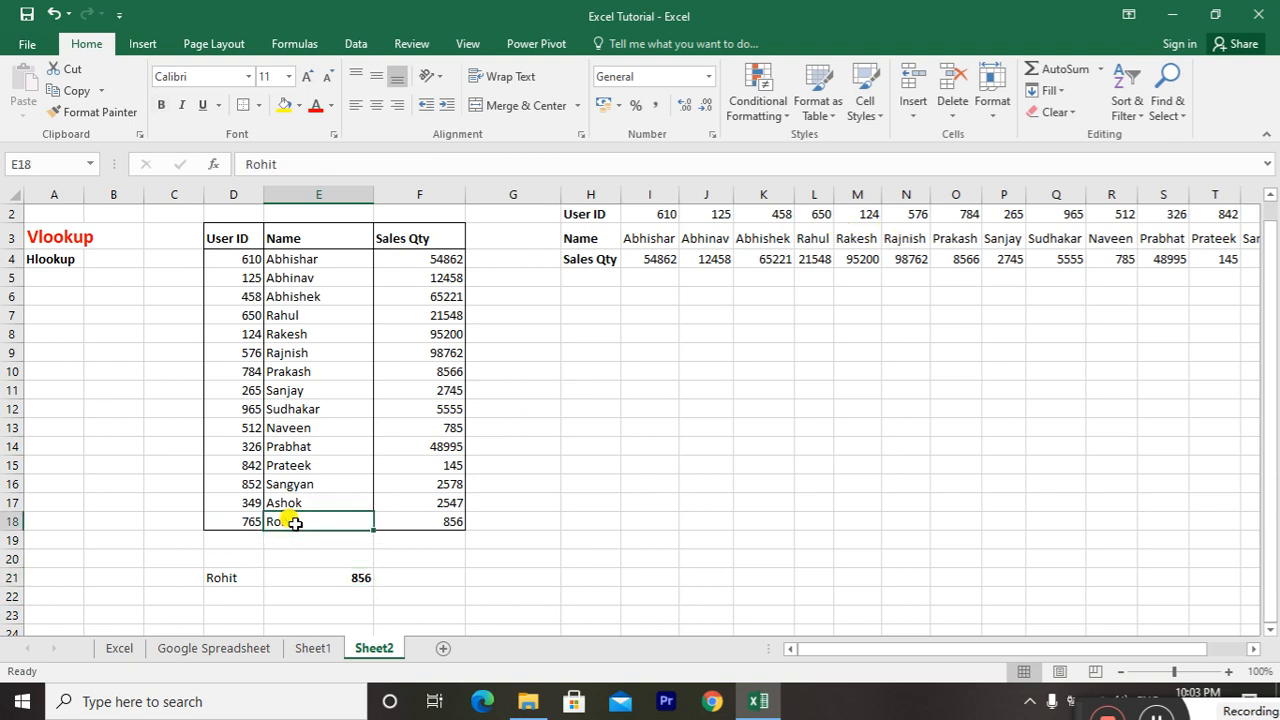
key(shift+Right)
key(Right)
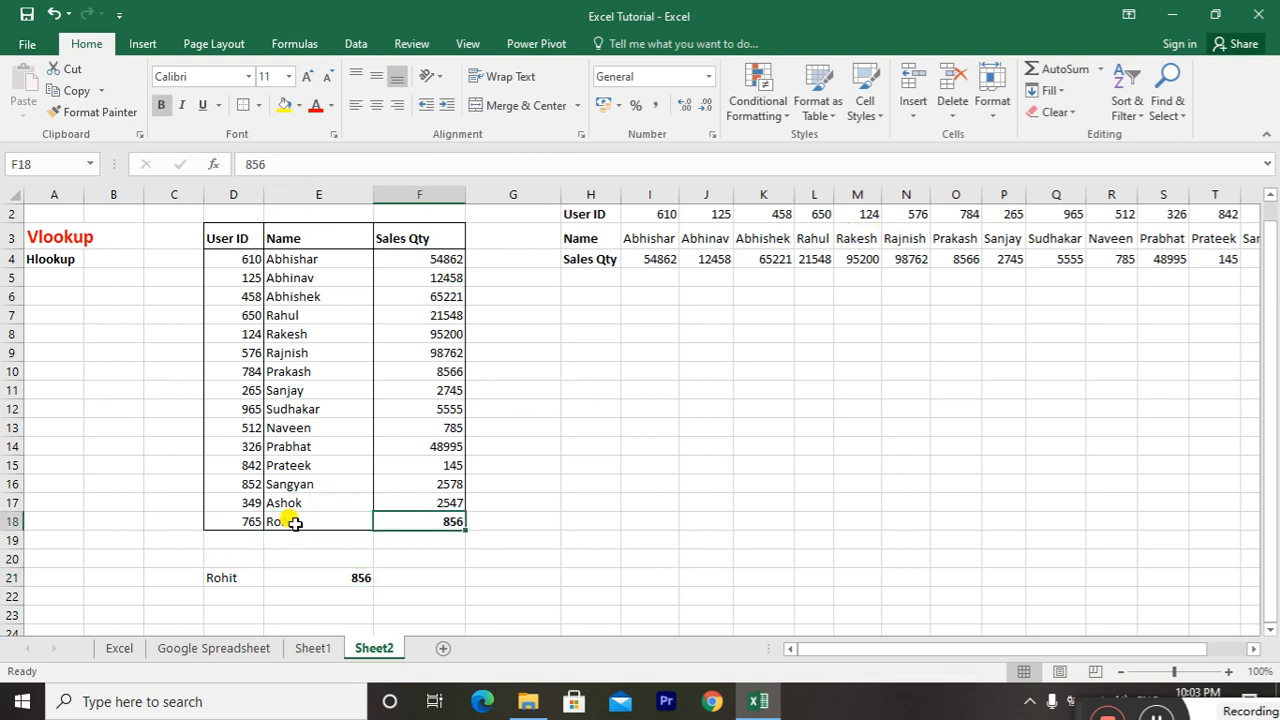
Replace the lookup name in D21 with the one from E13, and check the VLOOKUP result in E21
key(Left)
key(Left)
key(Down)
key(Down)
key(Down)
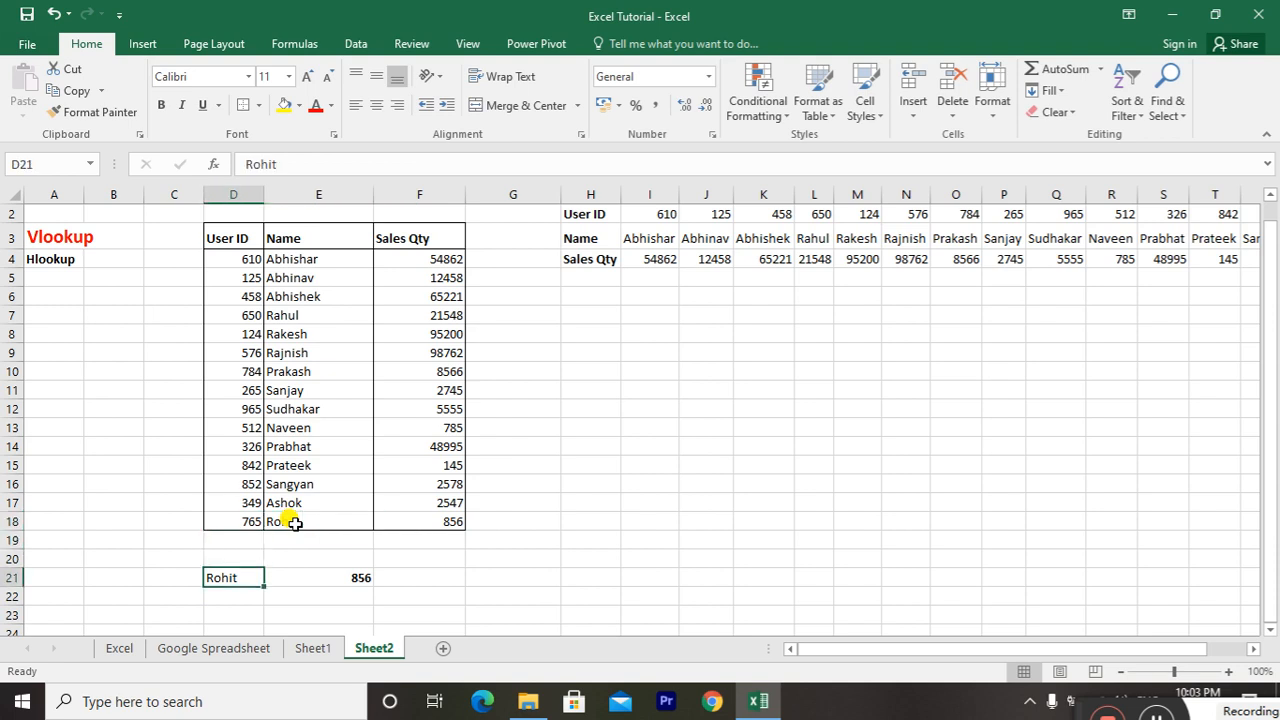
text(N)
text(een)
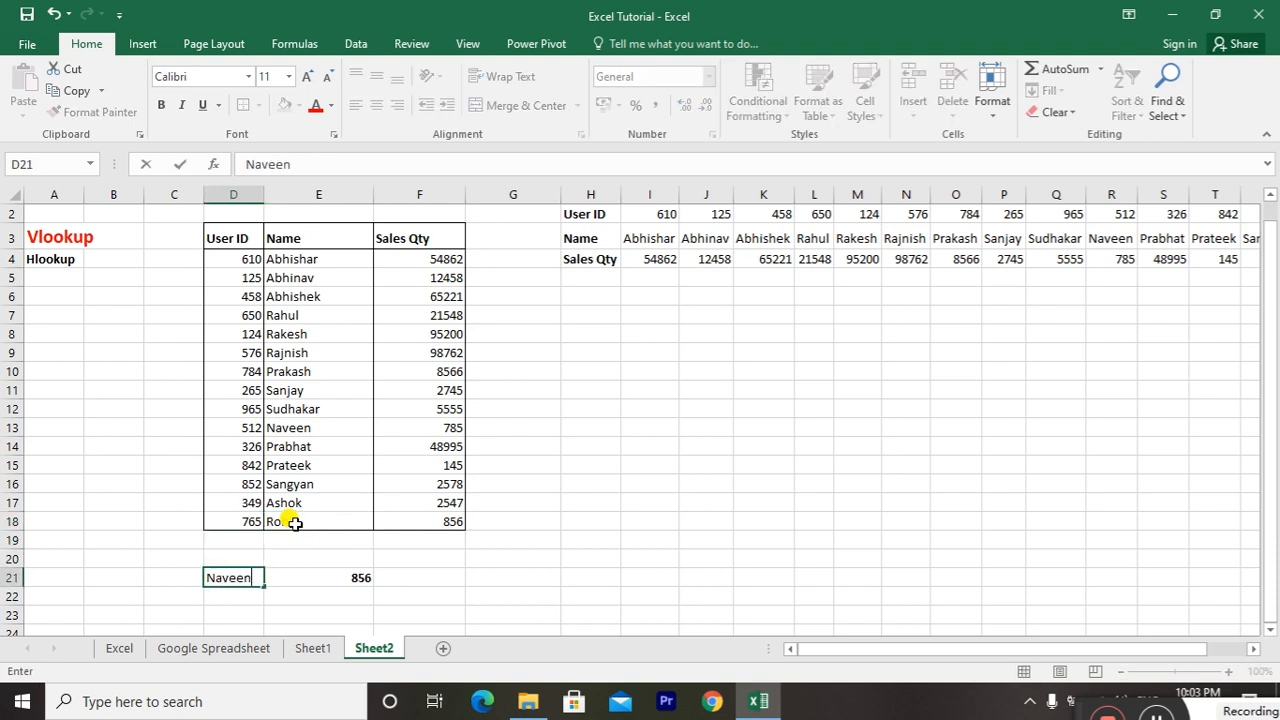
key(Return)
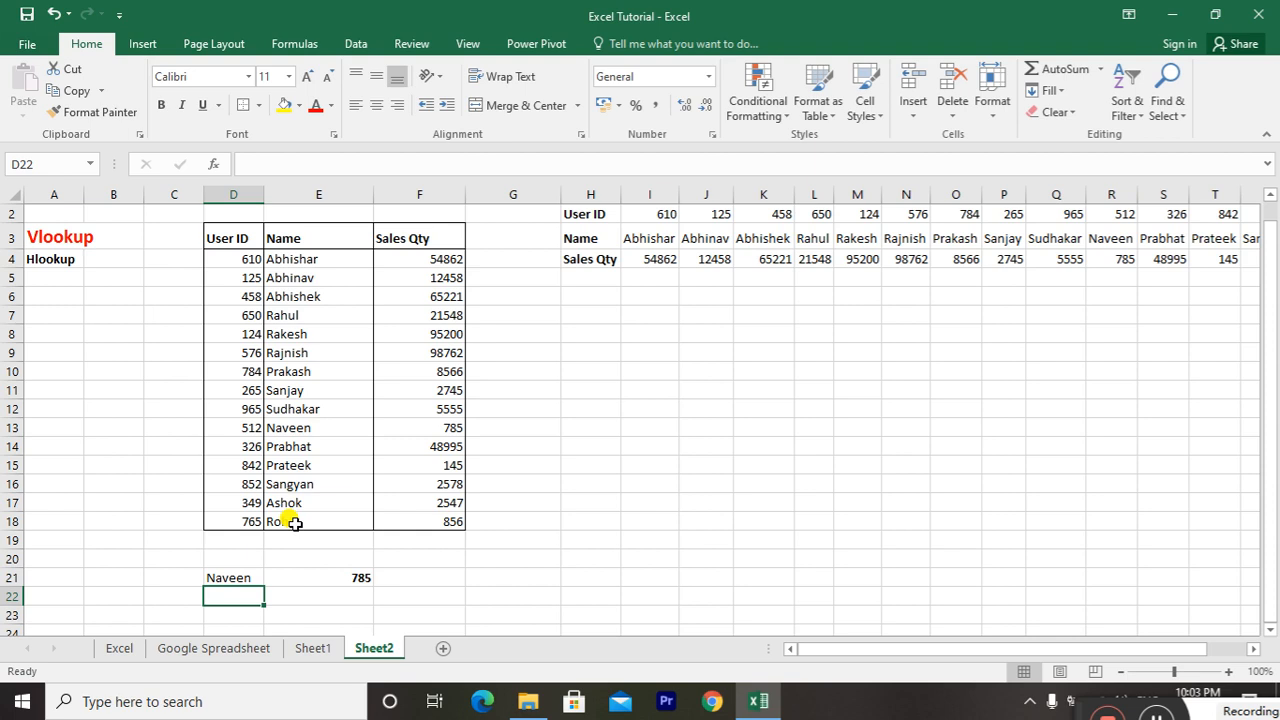
key(Up)
key(Right)
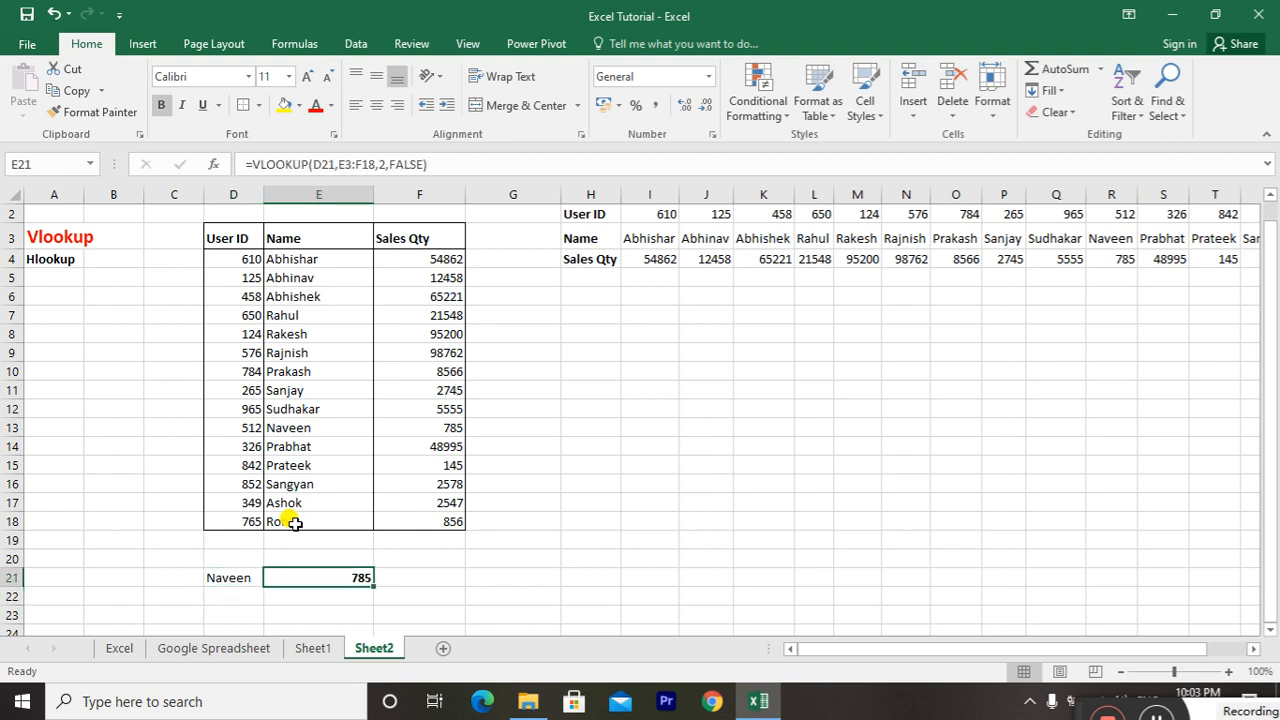
Enter the name from E10 in D22 as a second lookup value below the first one
click(322, 371)
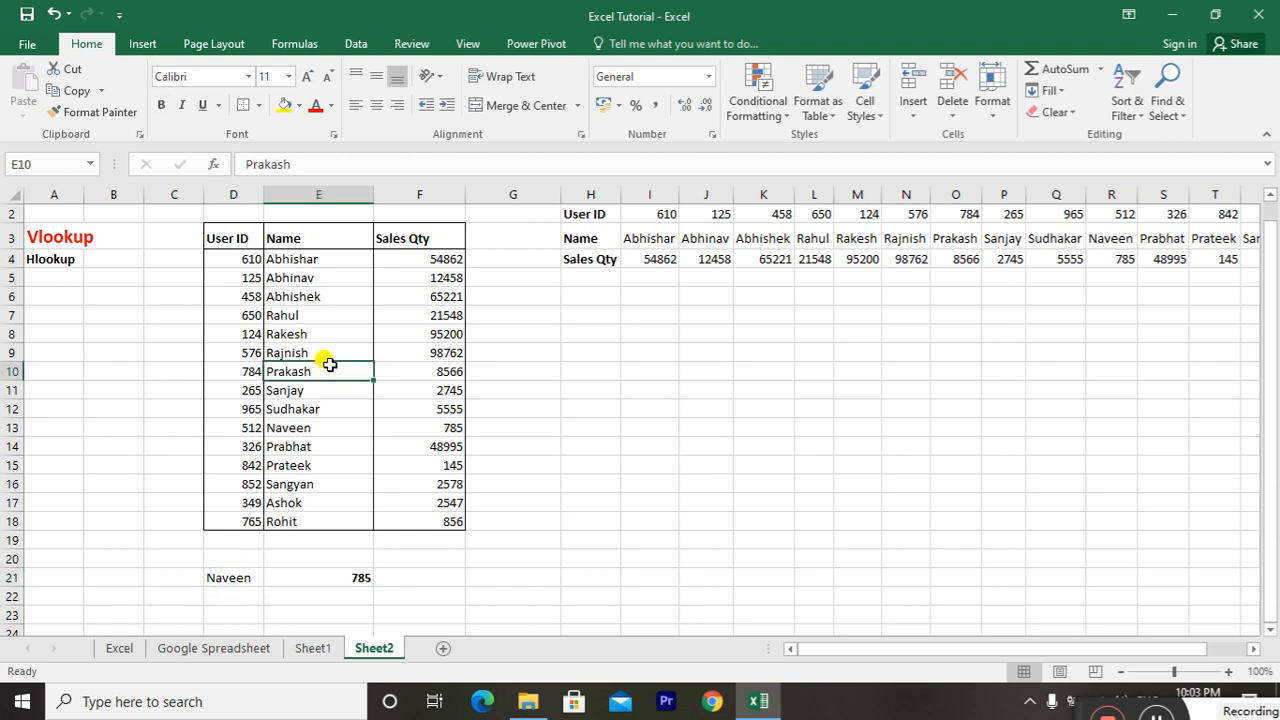
click(221, 545)
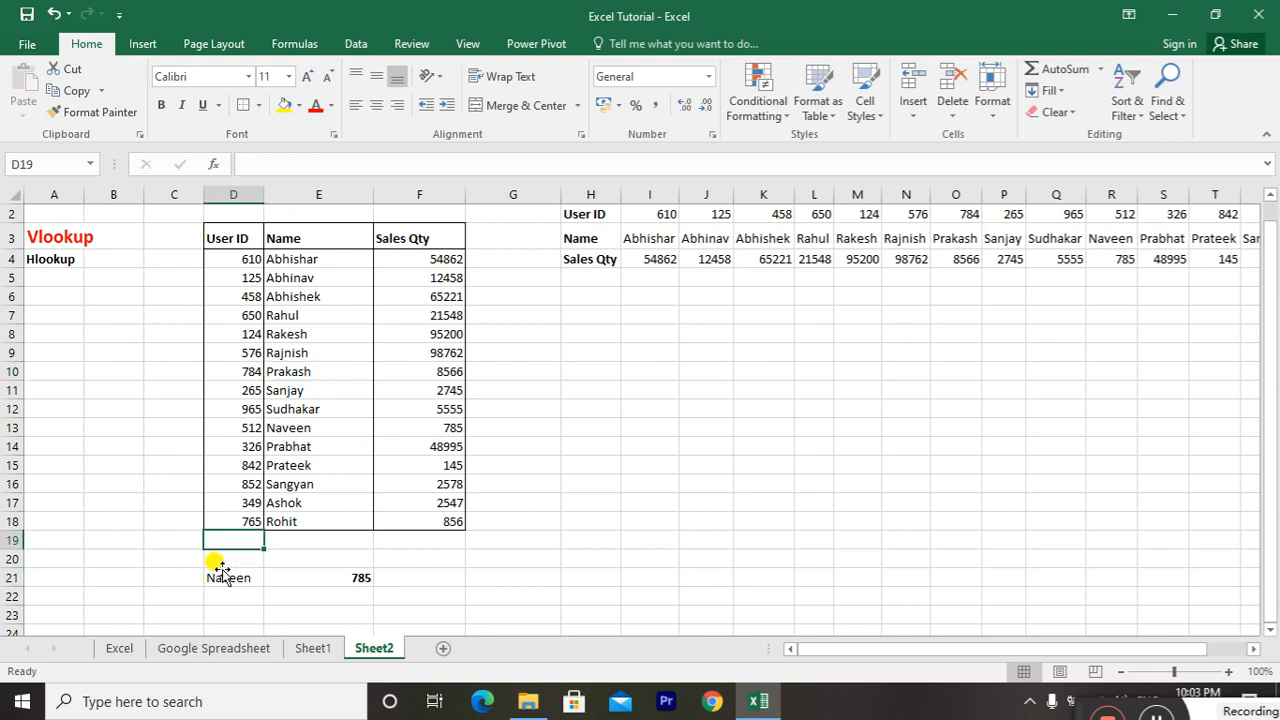
key(Down)
key(Down)
key(Down)
text(P)
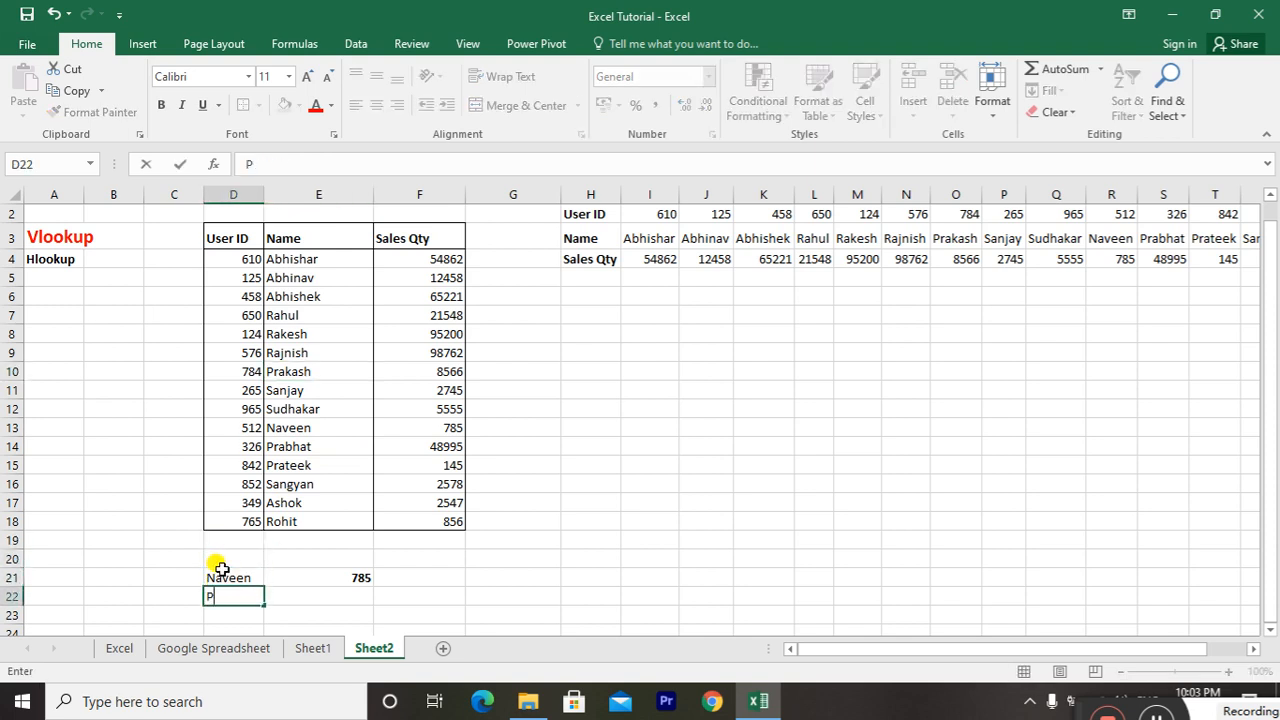
text(rakash)
key(Return)
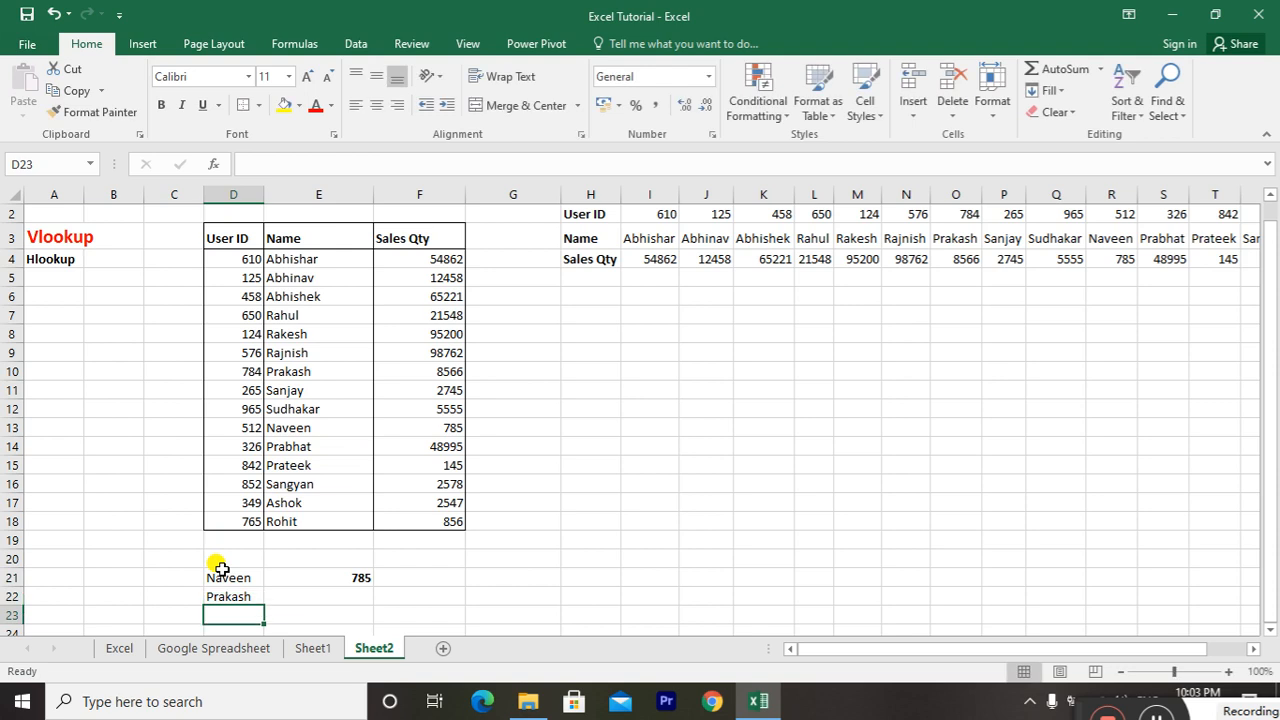
Copy the VLOOKUP formula from E21 into E22, and compare its result with the Sales Qty in F10
key(Up)
key(Right)
key(Up)
key(ctrl+c)
key(Down)
key(ctrl+v)
key(XF86MonBrightnessUp)
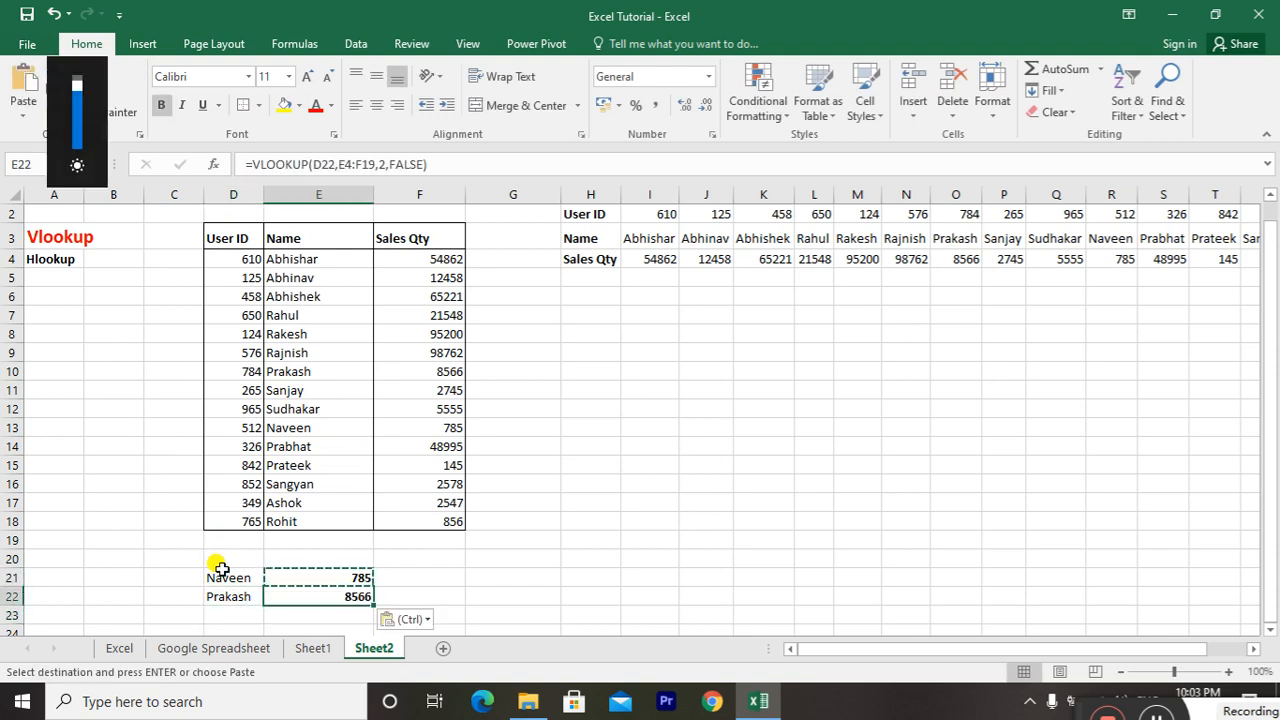
key(Escape)
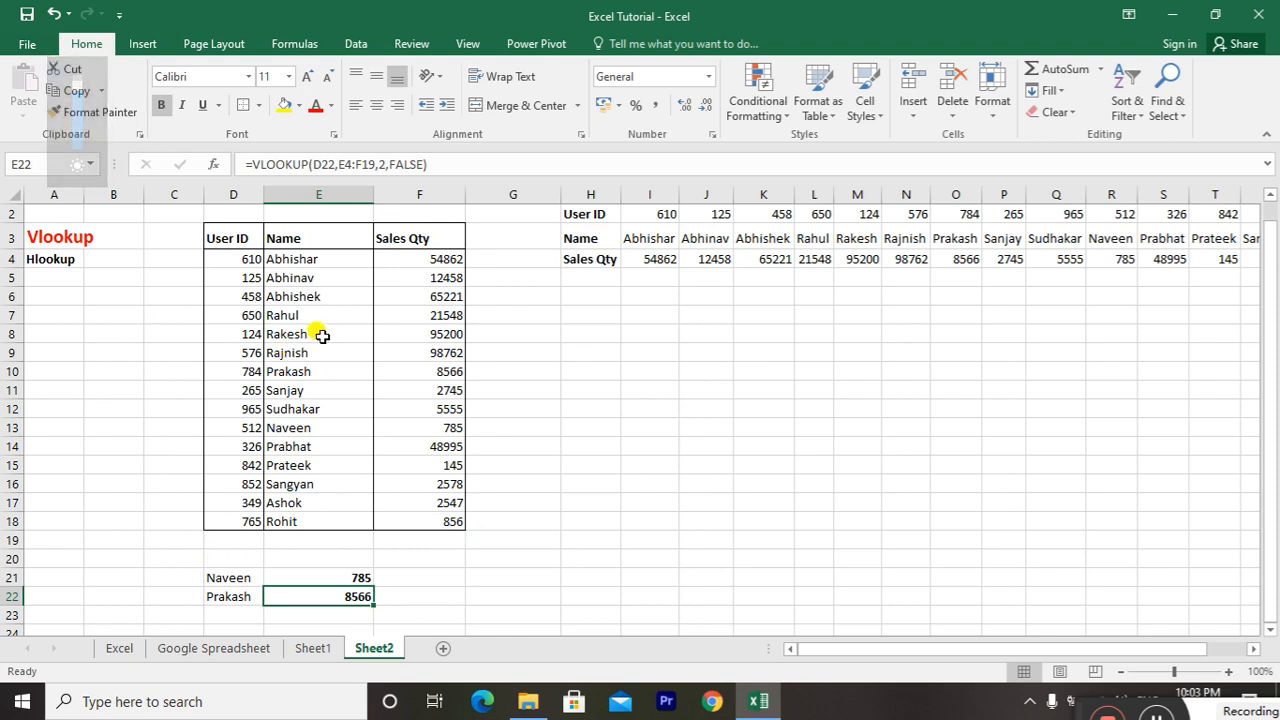
click(310, 370)
key(Right)
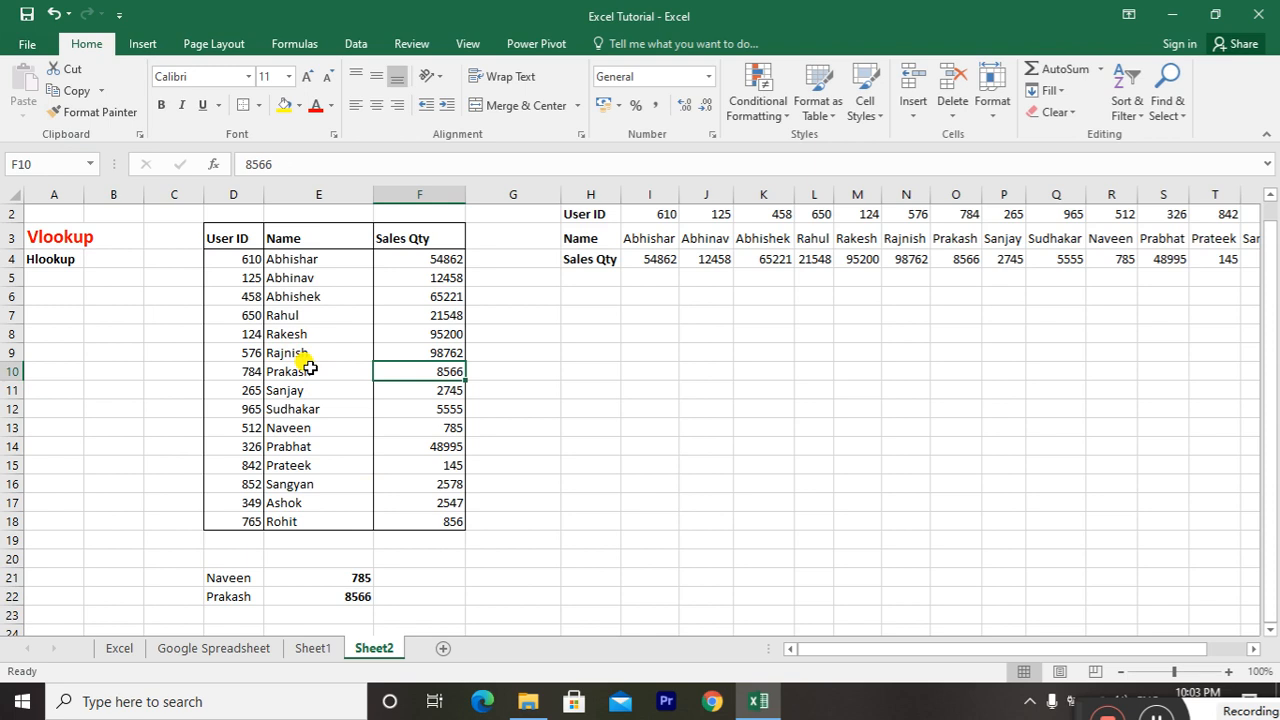
Clear the second lookup name and its copied formula from D22:E22
drag(226, 596, 229, 596)
key(Delete)
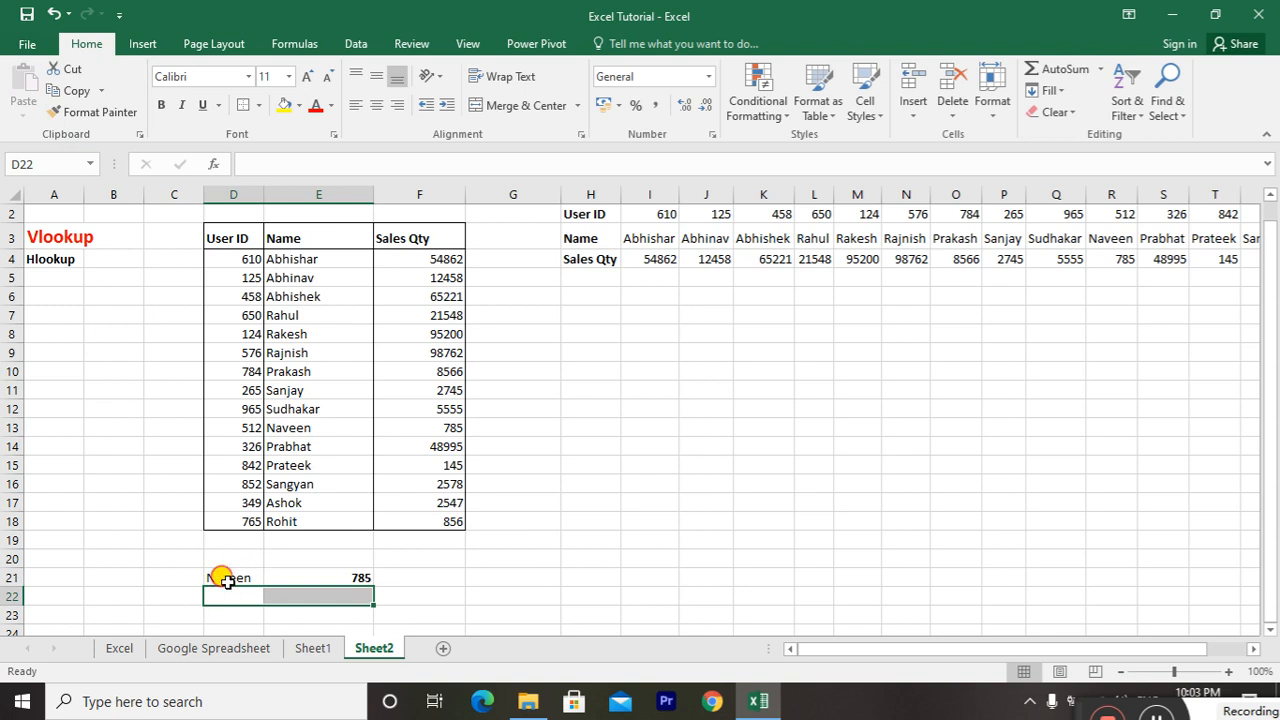
Review the VLOOKUP example in D21:E21 and the vertical Name and Sales Qty range E3:F18
click(228, 580)
key(shift+Right)
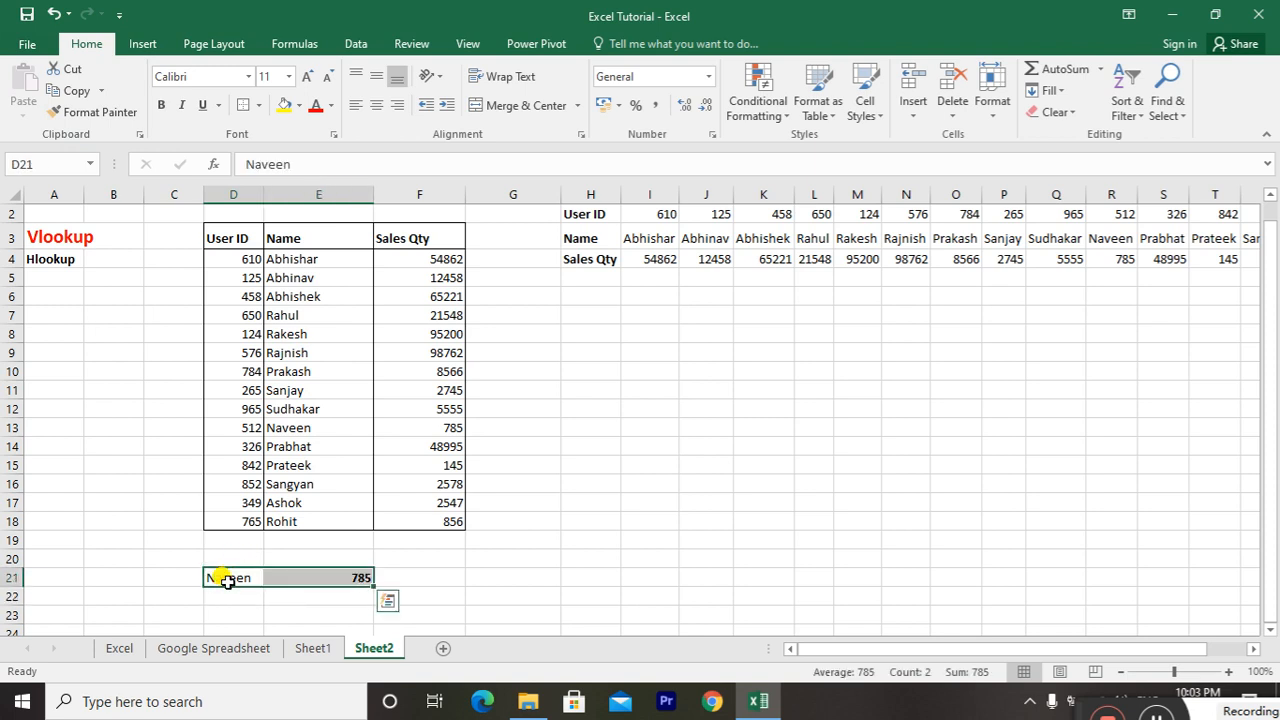
key(Left)
key(ctrl+Up)
key(Left)
key(Left)
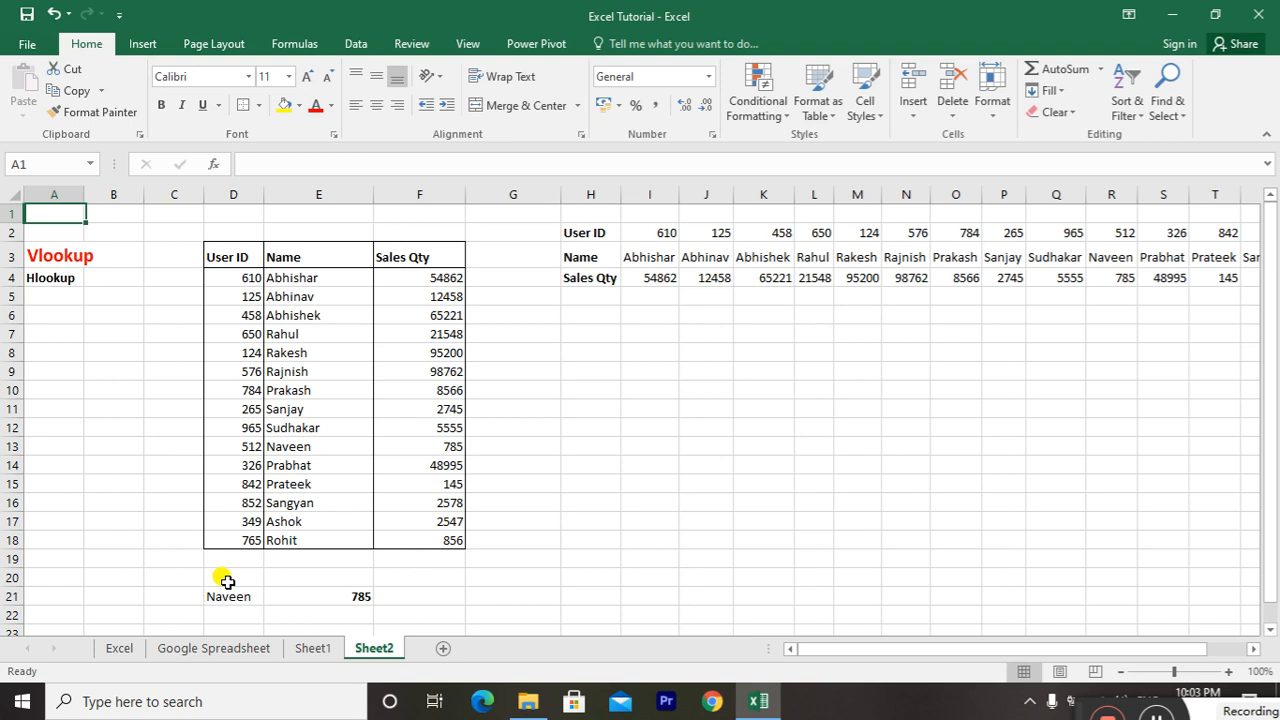
key(ctrl+Down)
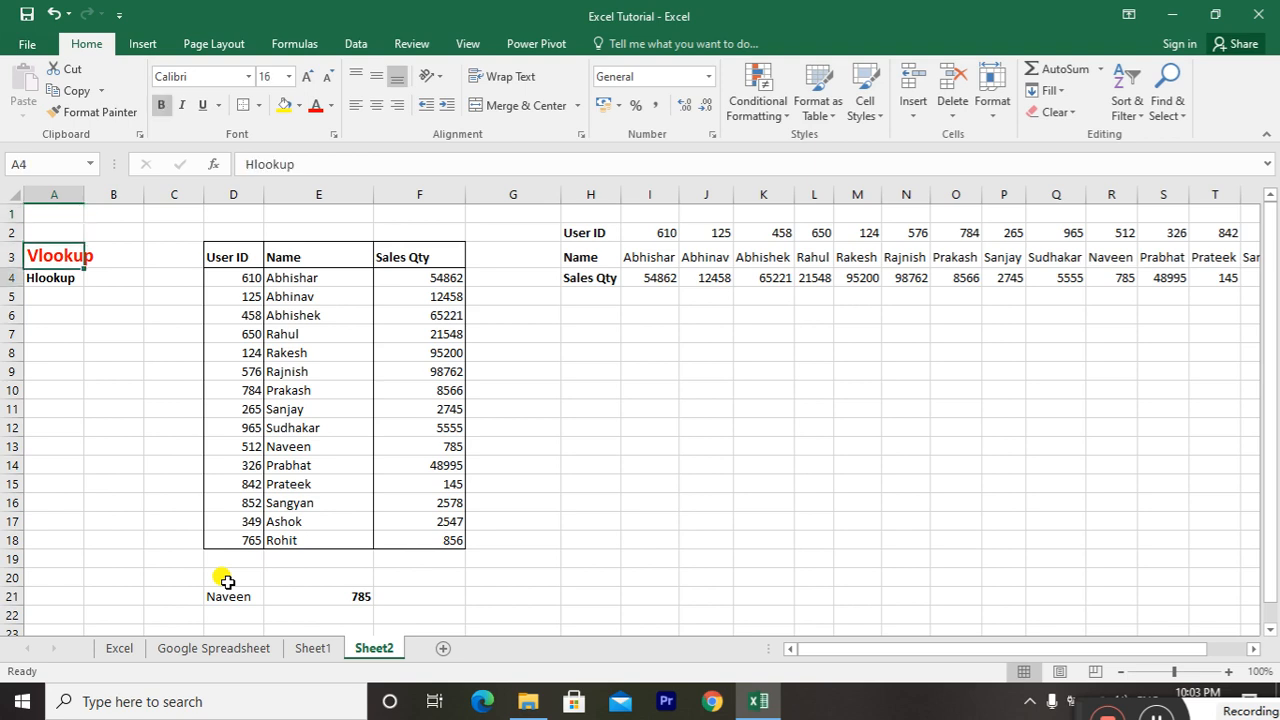
click(343, 260)
drag(343, 260, 429, 537)
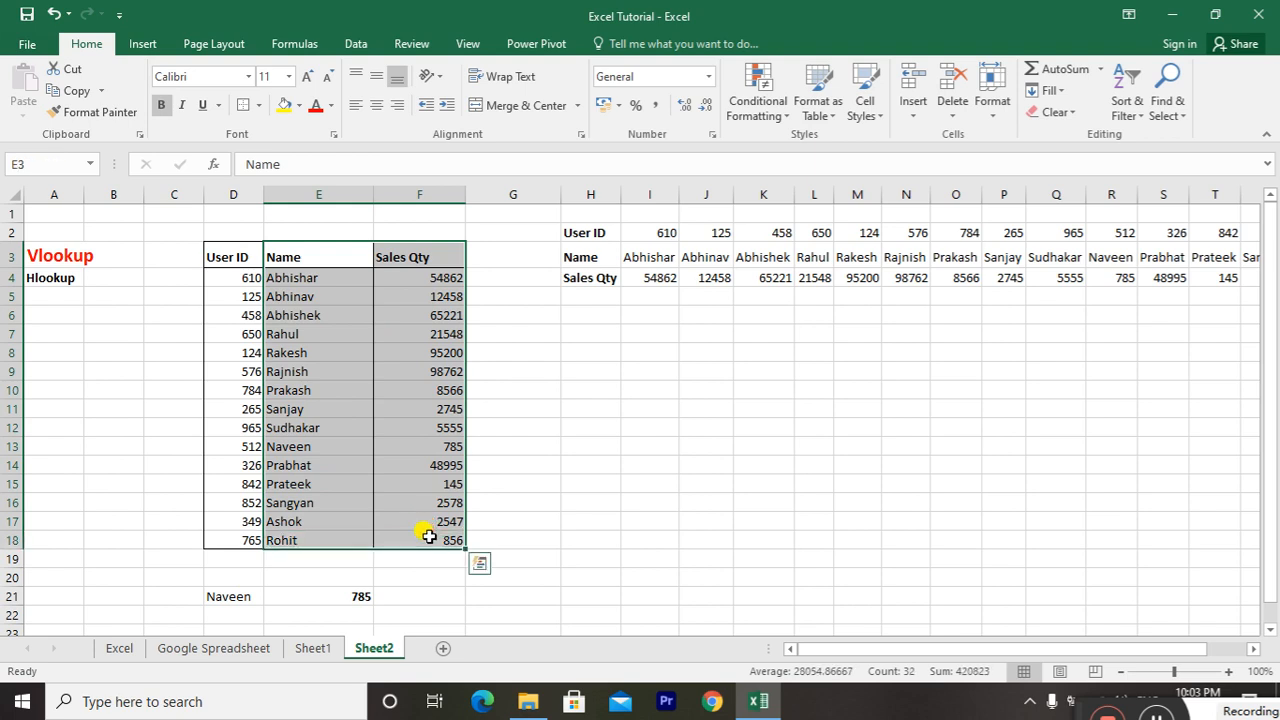
Examine the horizontal table in H2:W4 for Hlookup, including how each name in row 3 relates to its Sales Qty in row 4
click(49, 281)
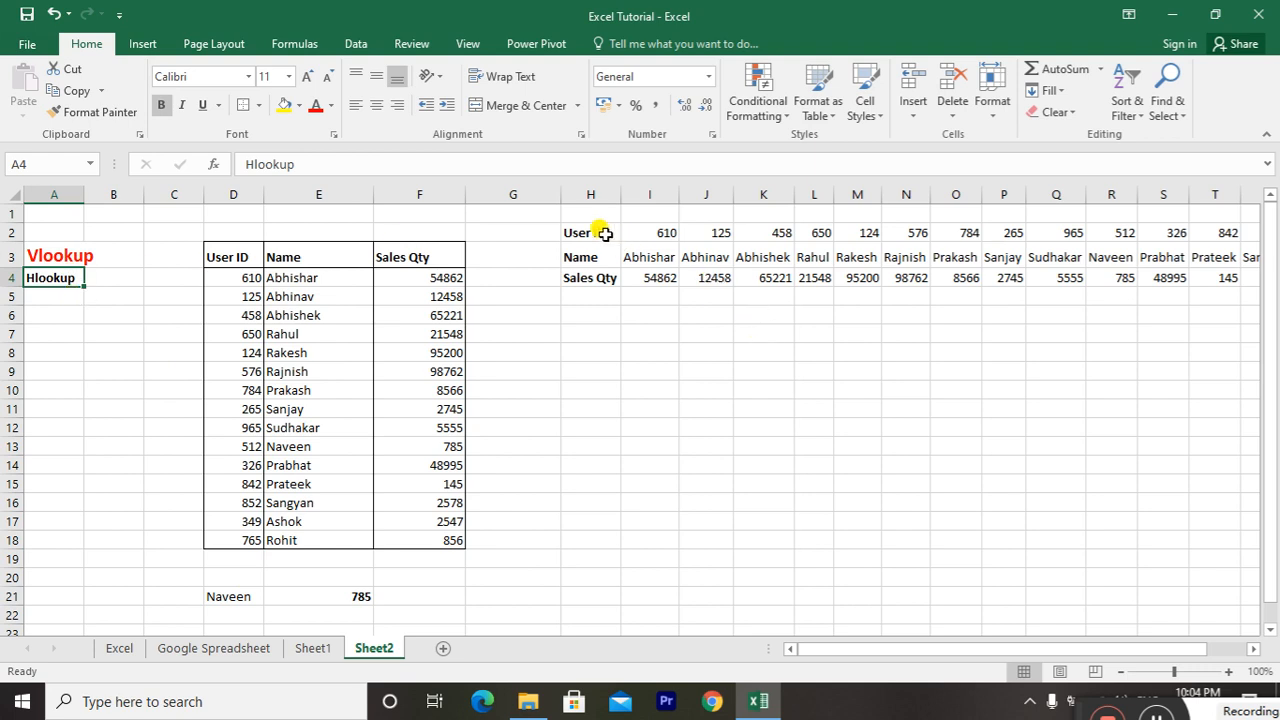
drag(585, 232, 1238, 282)
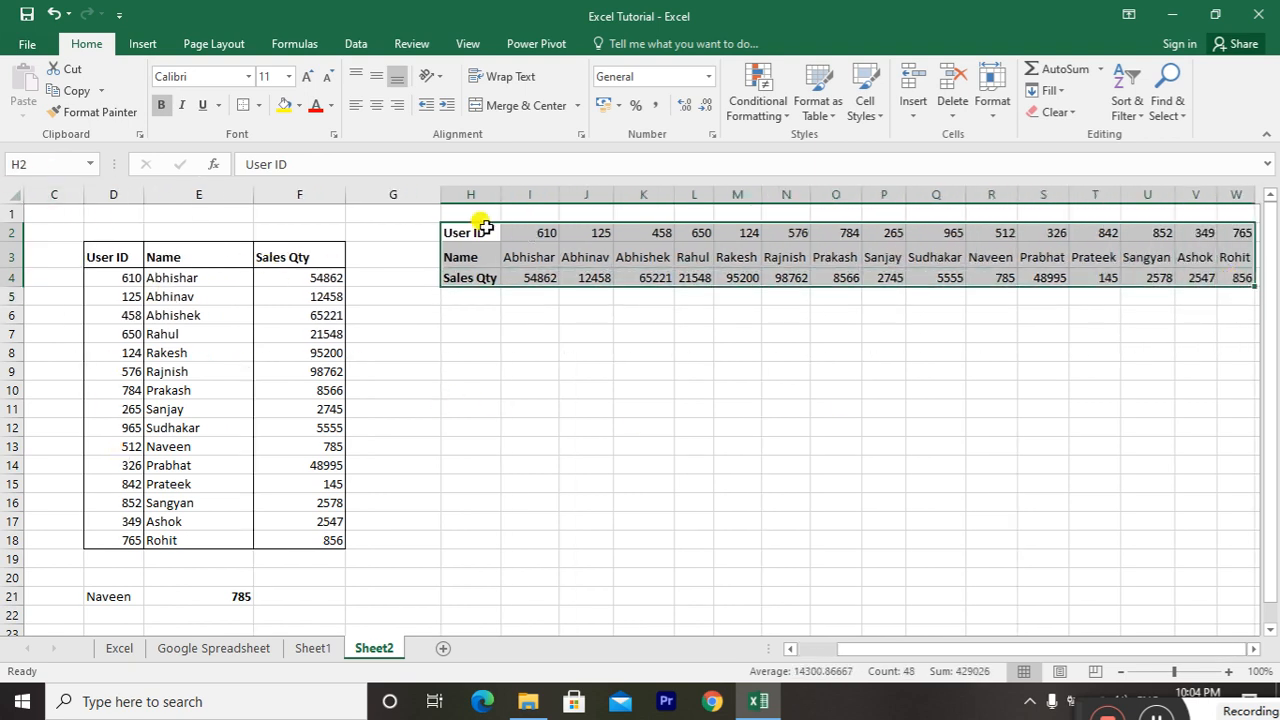
drag(480, 231, 1198, 279)
click(512, 251)
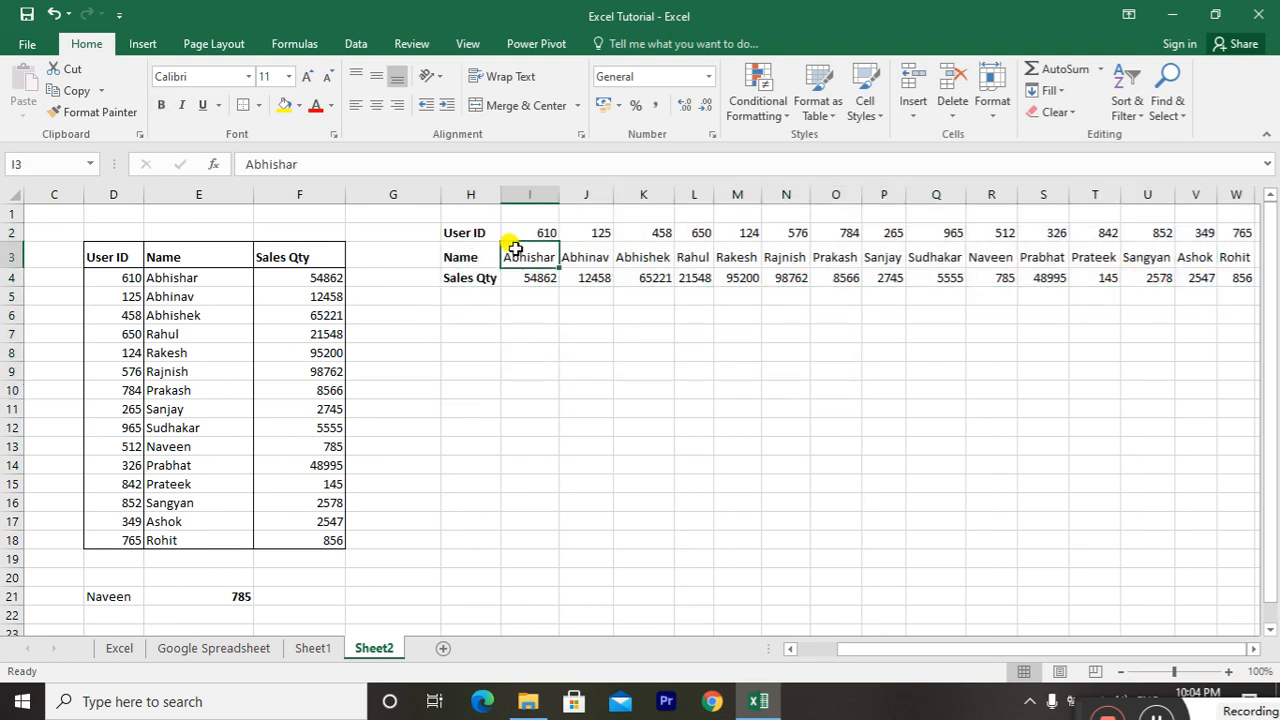
key(Right)
key(Right)
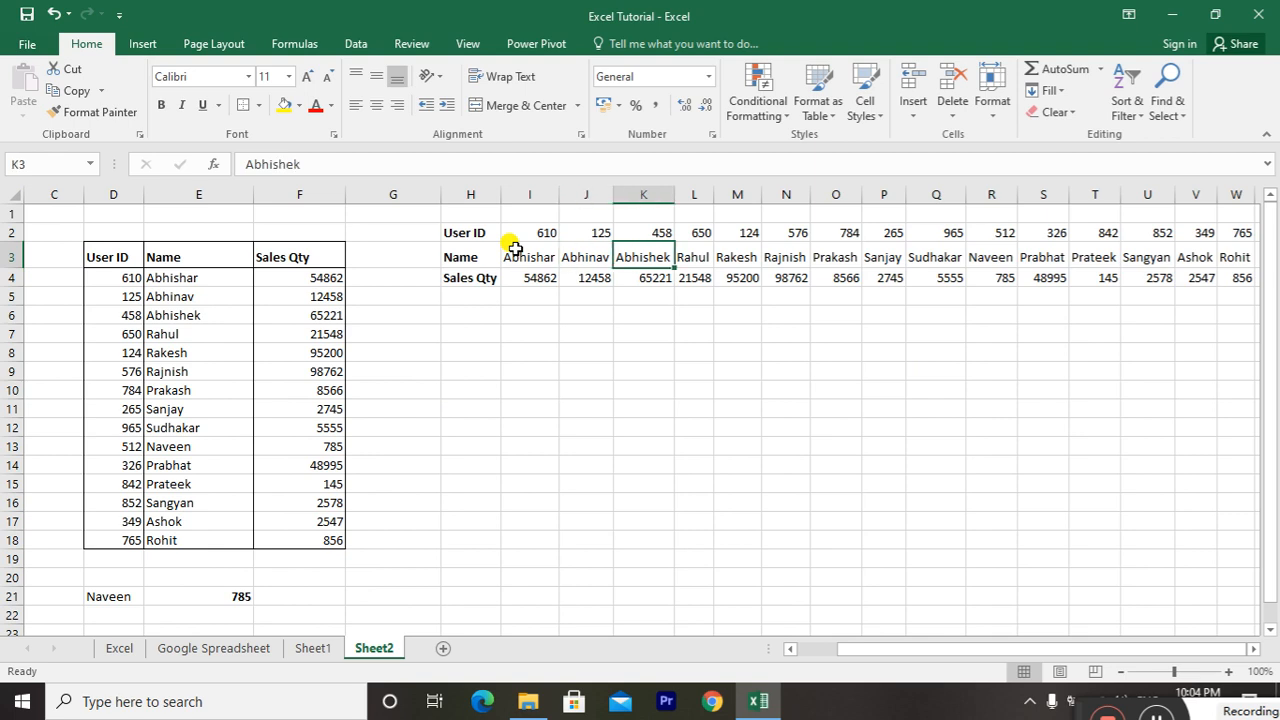
key(shift+Down)
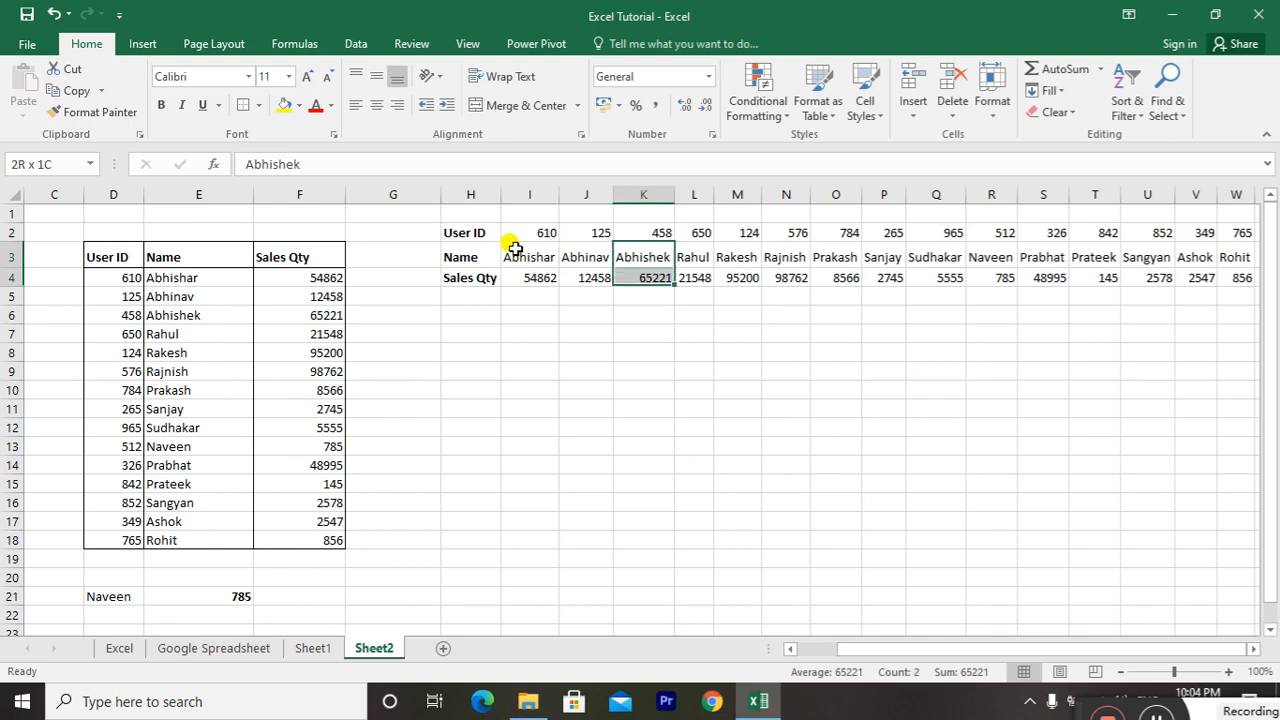
key(Left)
key(Left)
key(Down)
key(Down)
key(Down)
key(Down)
key(Down)
key(Down)
key(Down)
key(Down)
key(Down)
key(Down)
key(Down)
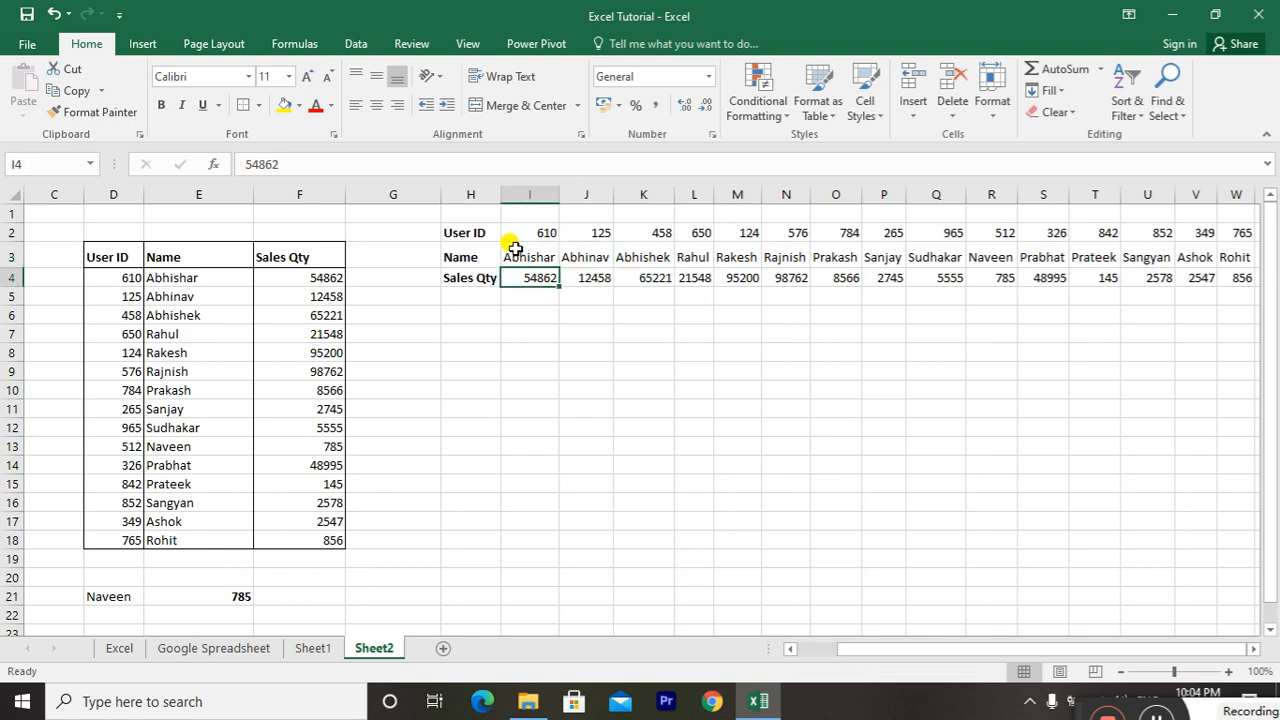
key(Up)
key(Up)
key(Up)
key(Up)
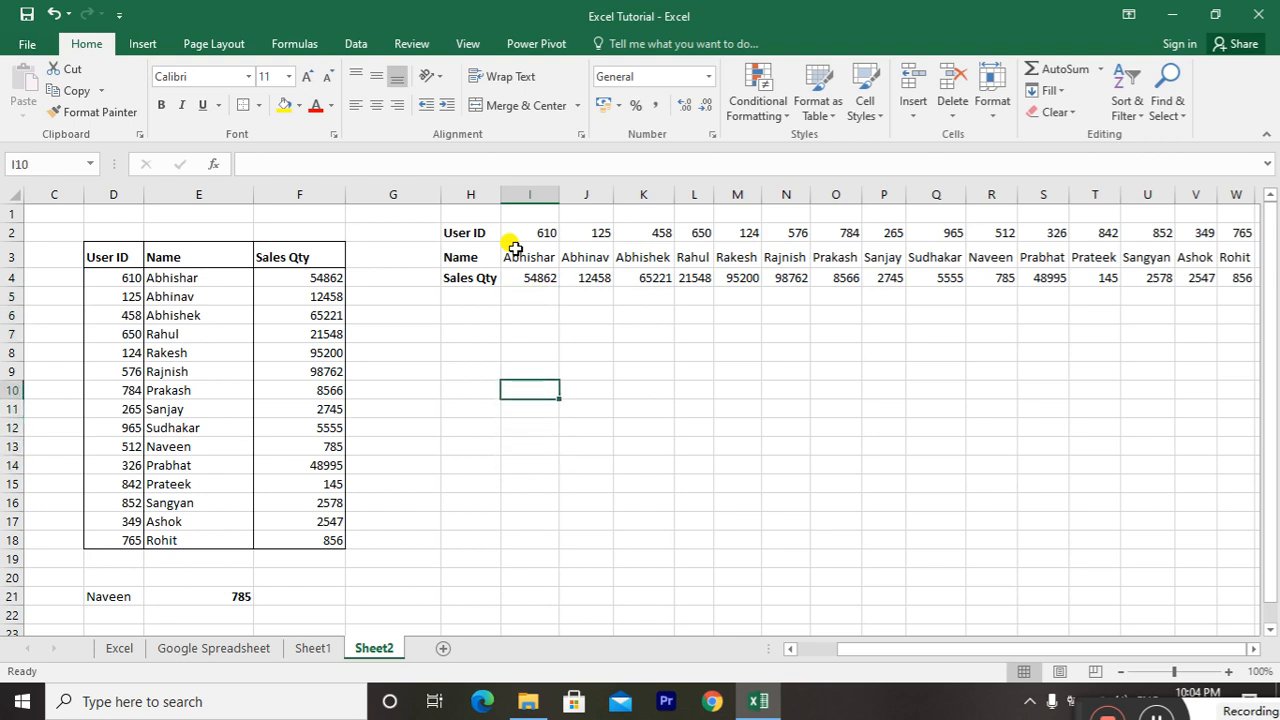
key(Left)
text(=hlookp)
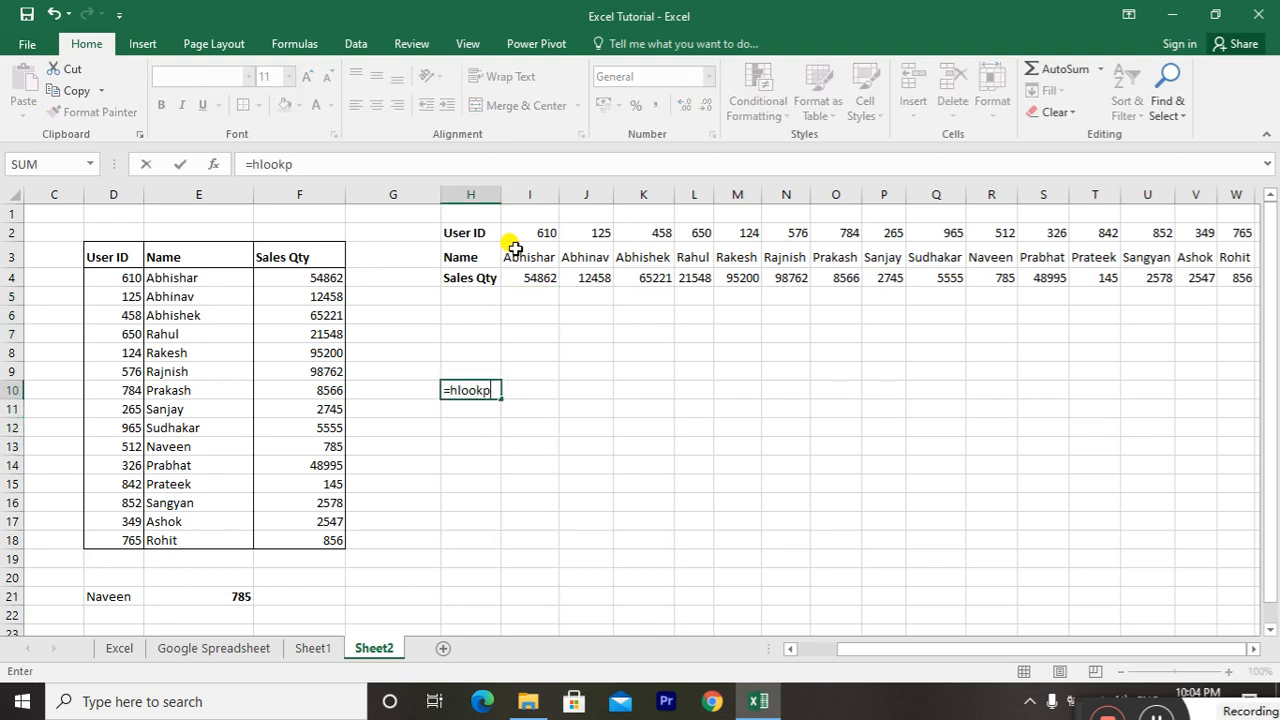
key(BackSpace)
text(up)
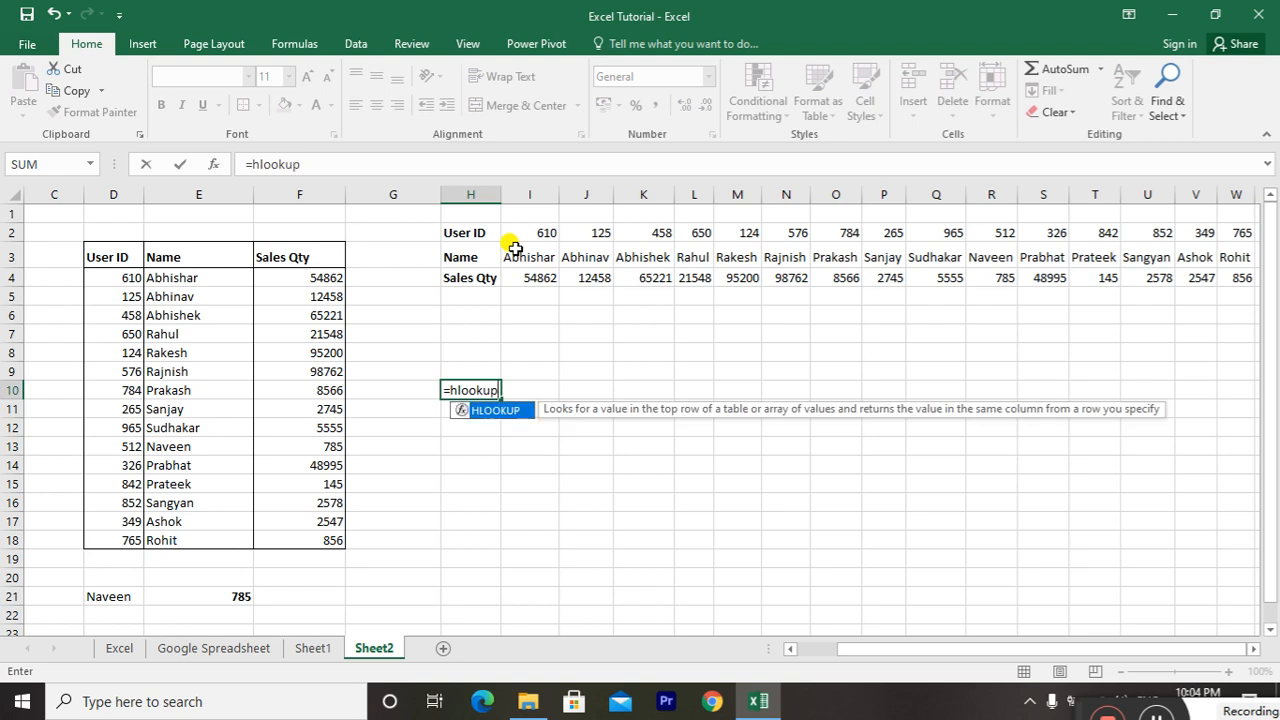
key(shift+F10)
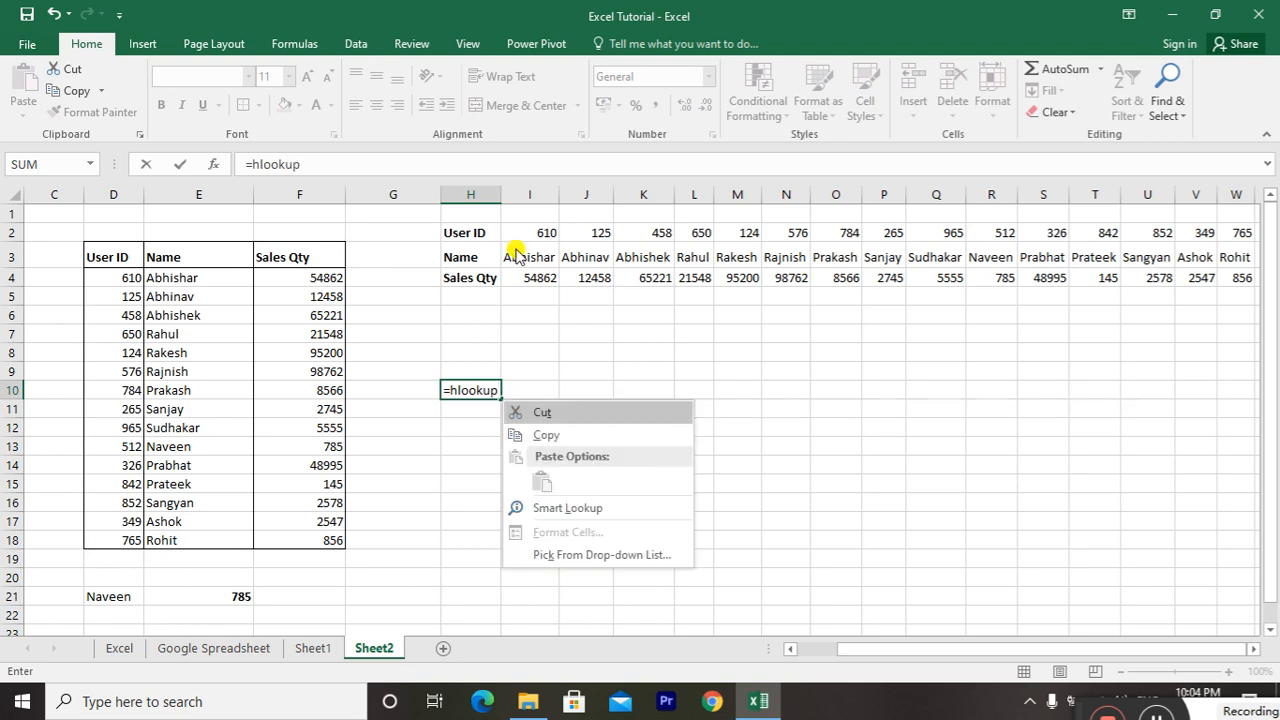
key(Escape)
key(Escape)
text(=)
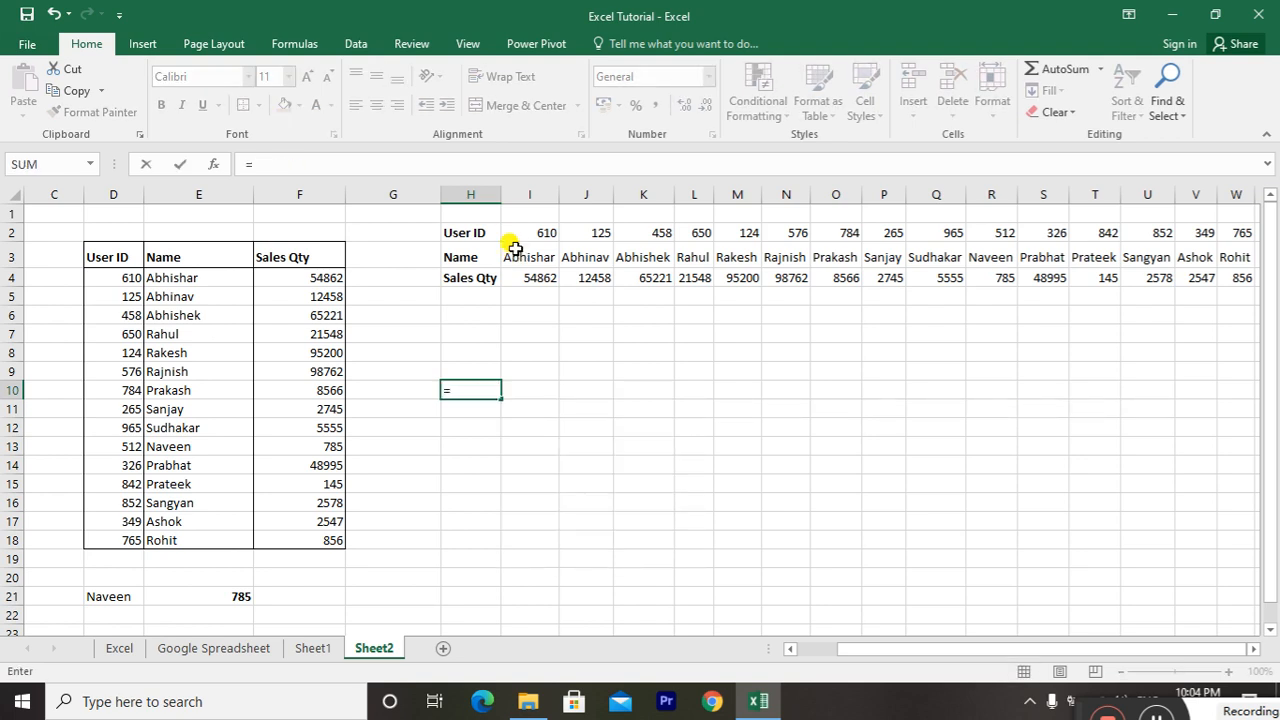
text(h)
key(Escape)
key(Escape)
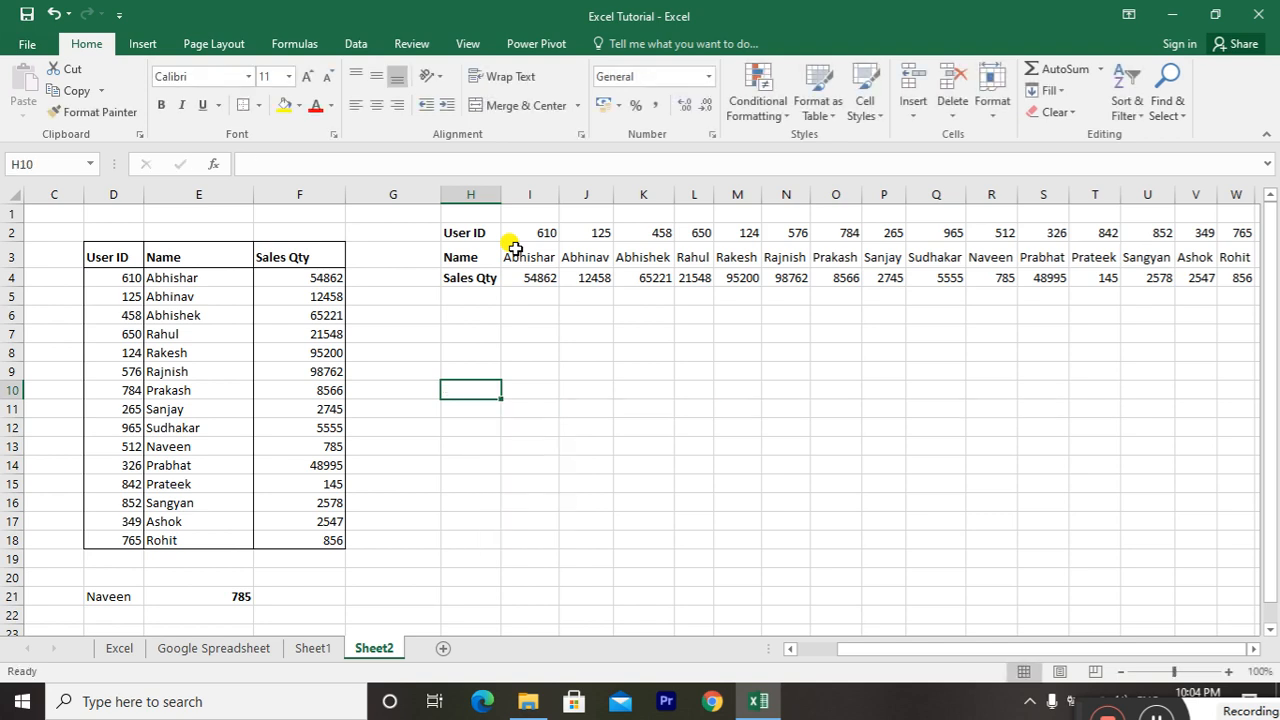
Enter the name from I3 in H8 as the horizontal lookup value, and select the adjacent cell I8
key(Right)
key(Up)
key(Up)
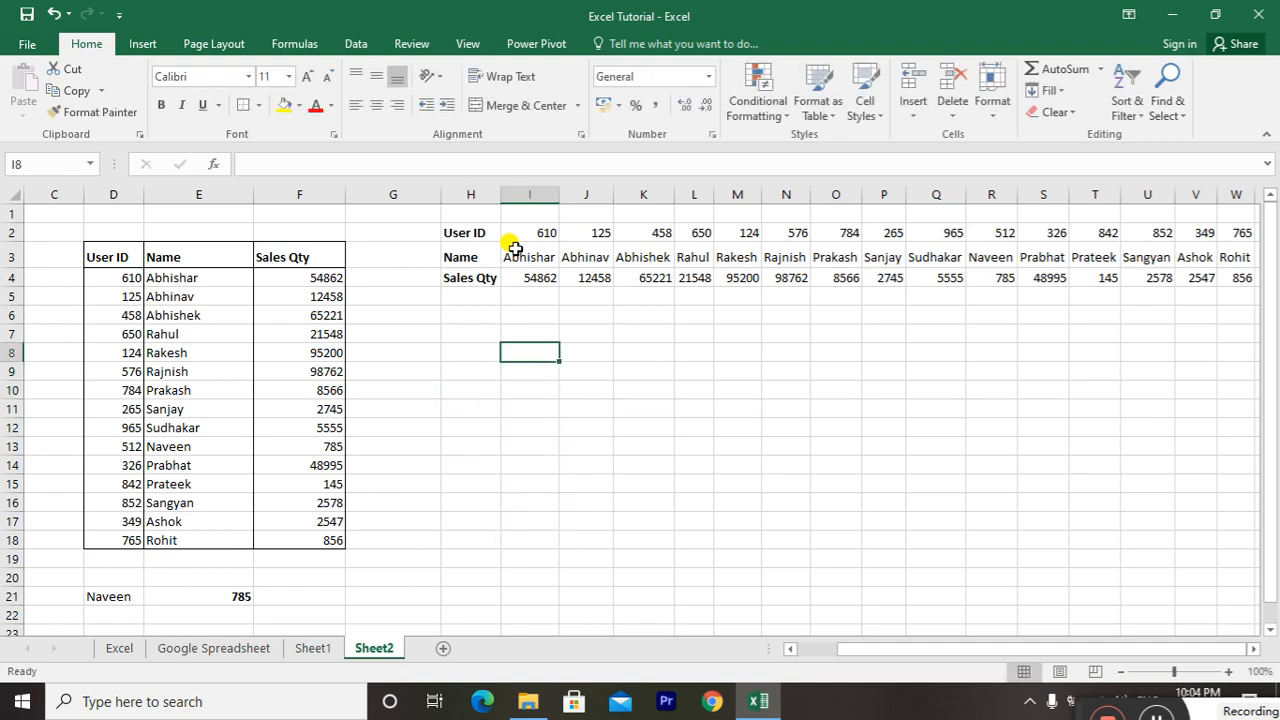
key(Left)
text(Abhisha)
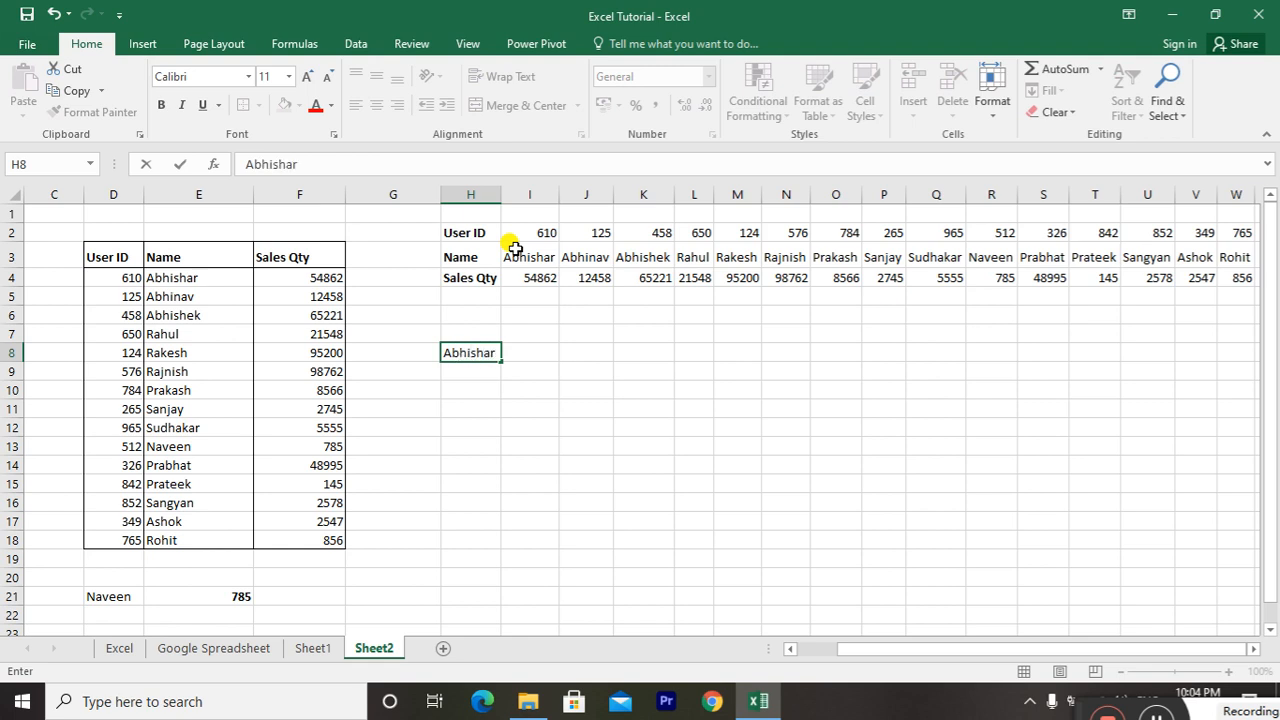
key(Return)
key(Up)
key(Right)
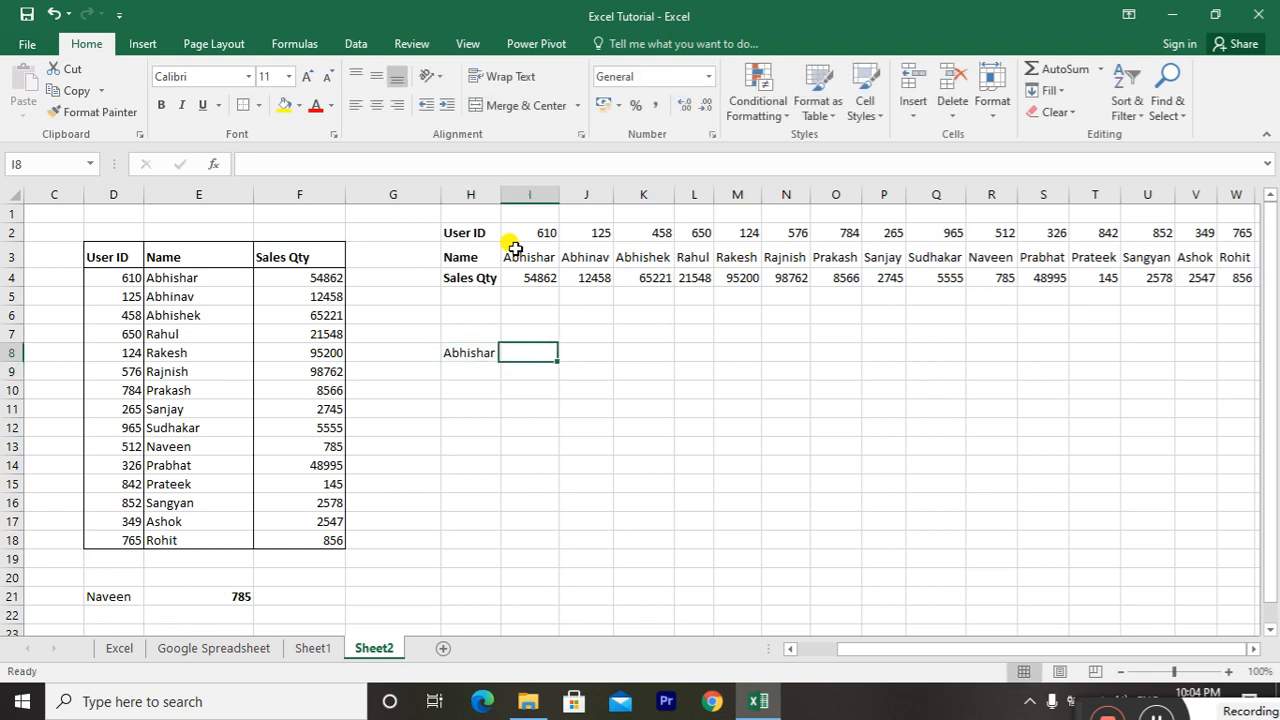
Start an HLOOKUP formula in I8 with H8 as the lookup value and H3:W4 as the table array
text(=hlookup()
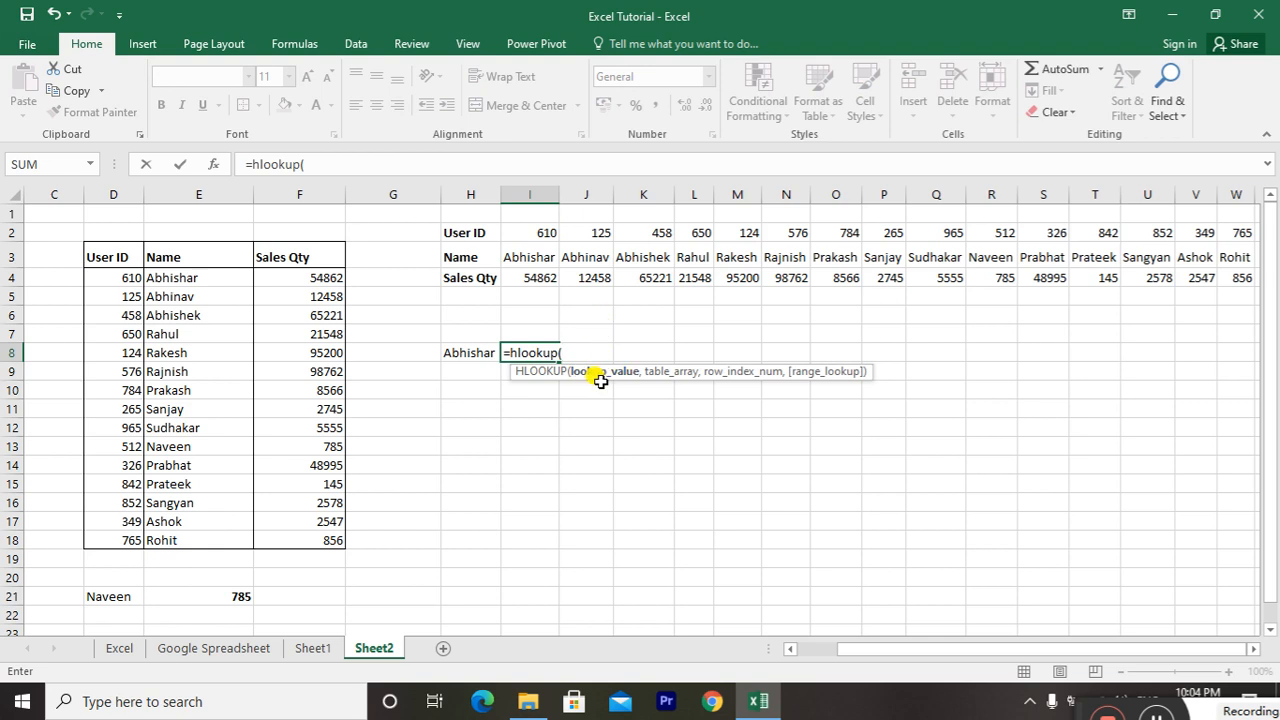
click(458, 353)
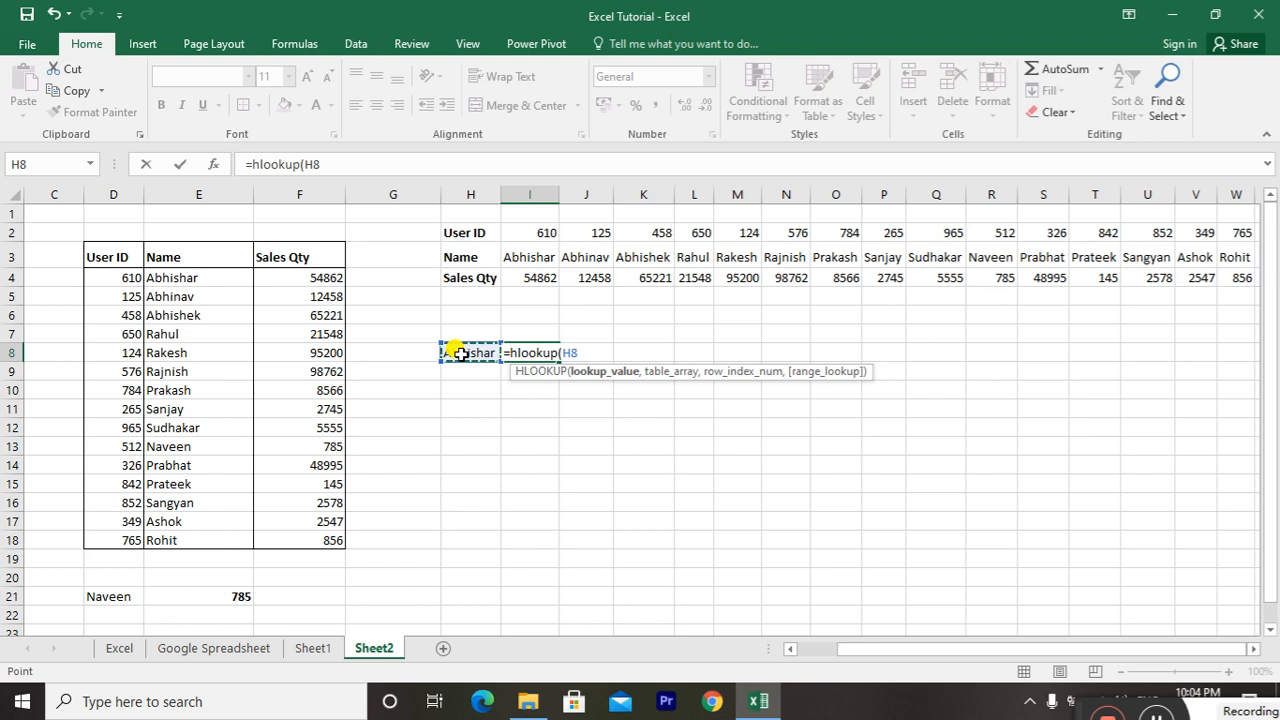
text(,)
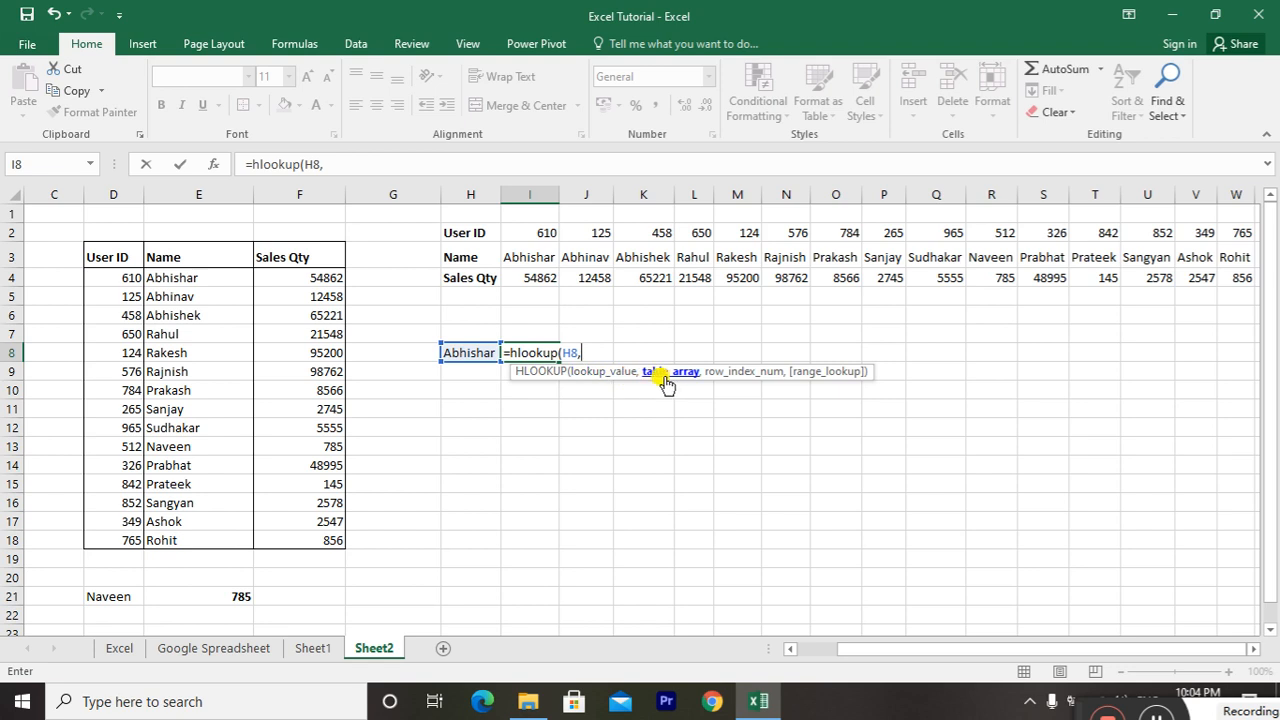
click(487, 254)
key(shift+Right)
key(shift+Right)
key(shift+Right)
key(shift+Right)
key(shift+Right)
key(shift+Right)
key(shift+Right)
key(shift+Right)
key(shift+Right)
key(shift+Right)
key(shift+Right)
key(shift+Right)
key(shift+Right)
key(shift+Right)
key(shift+Right)
key(shift+Right)
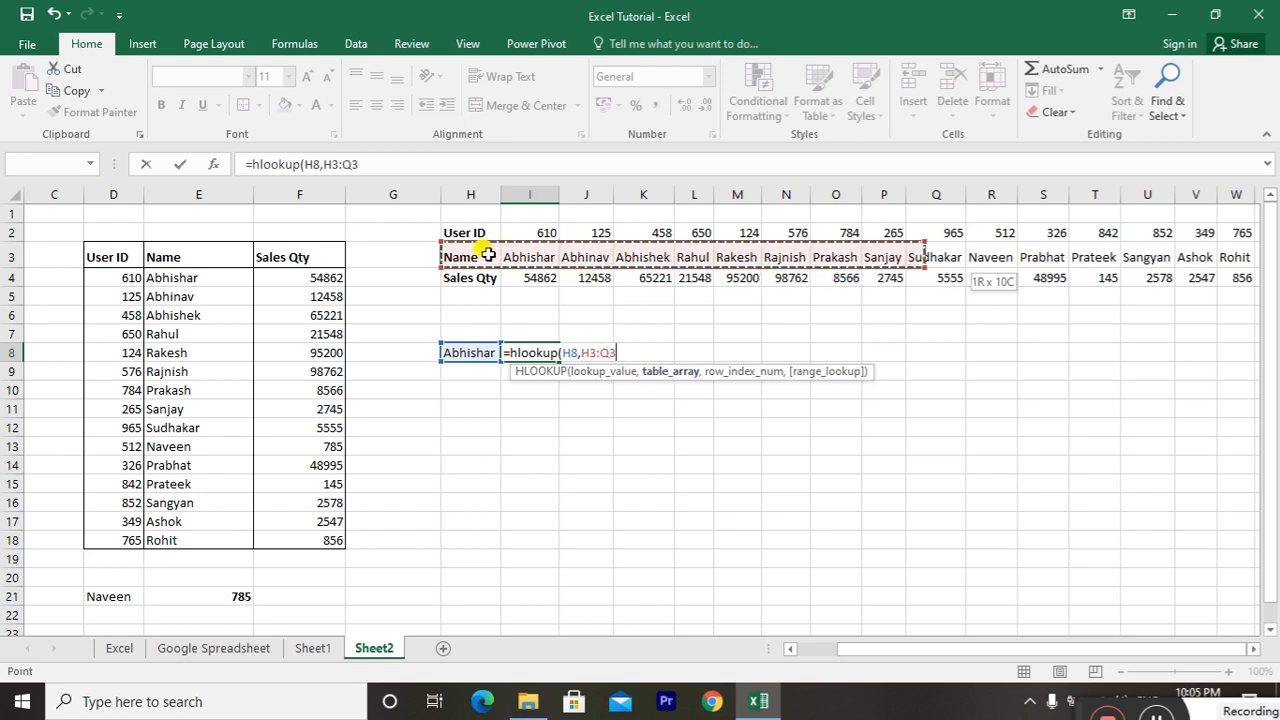
key(shift+Down)
key(shift+Left)
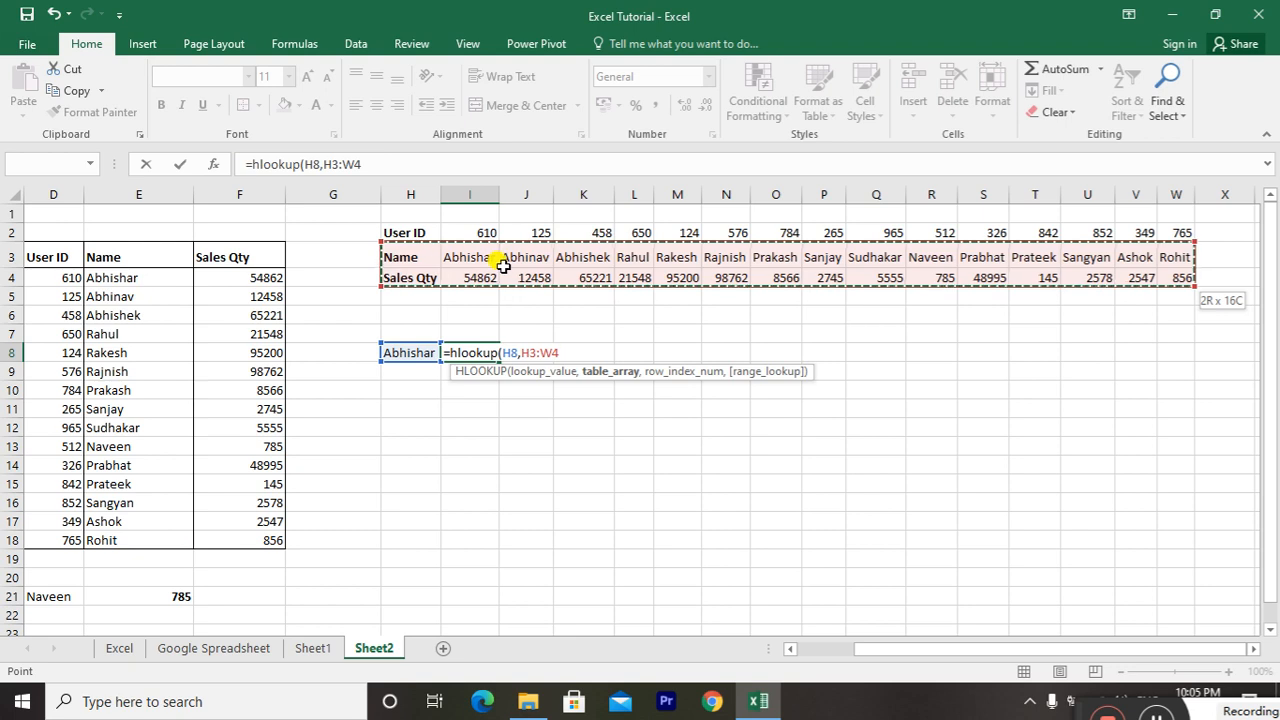
Complete the HLOOKUP formula in I8 with row index 2 and FALSE for an exact match
text(,2)
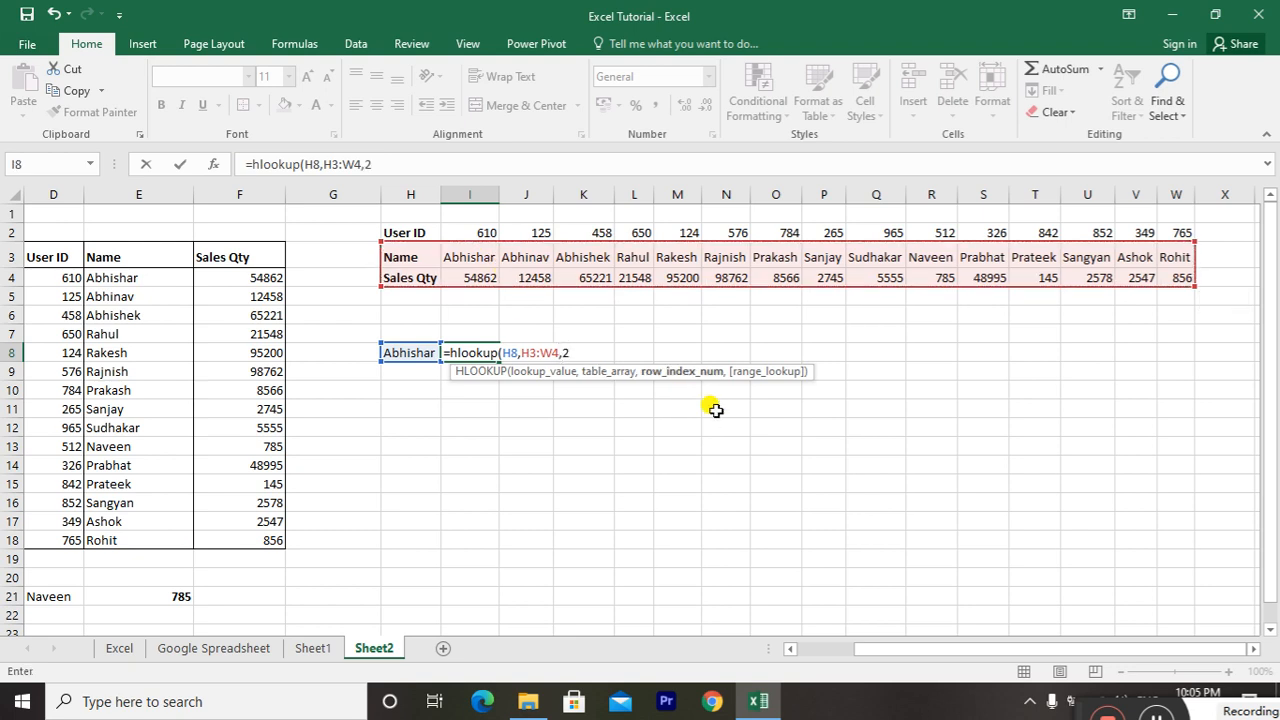
text(,)
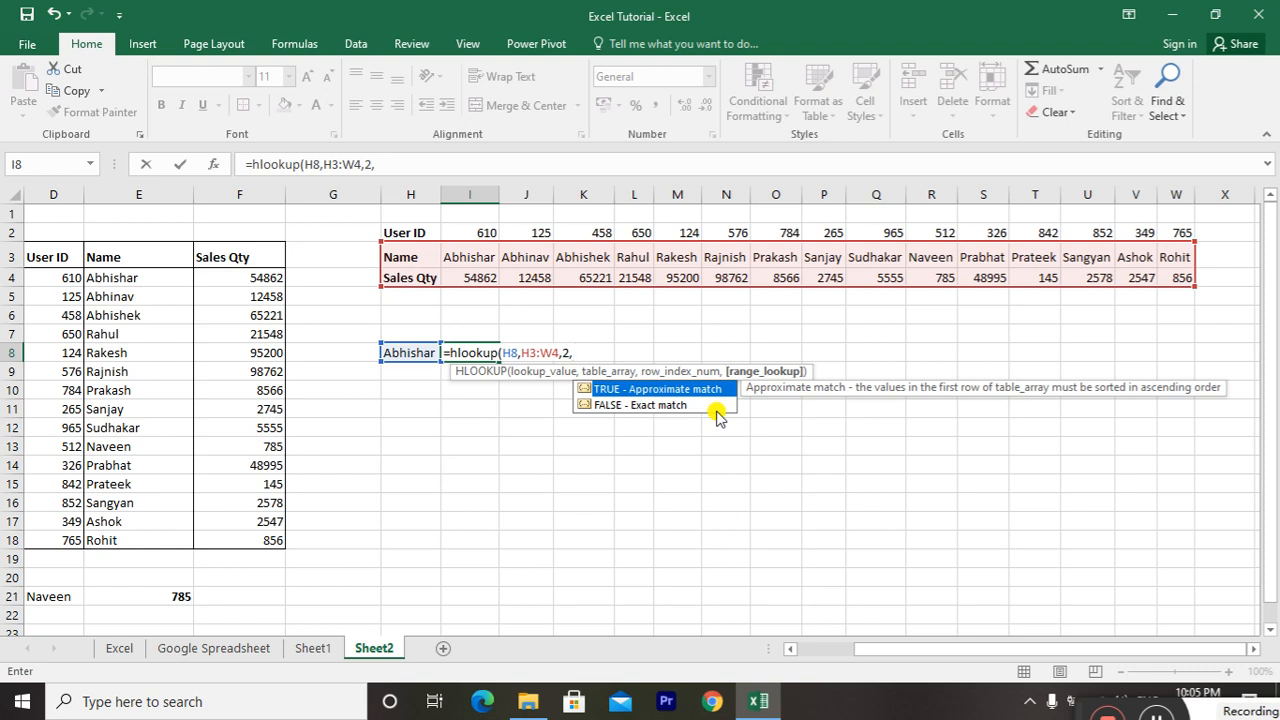
text(false))
key(Return)
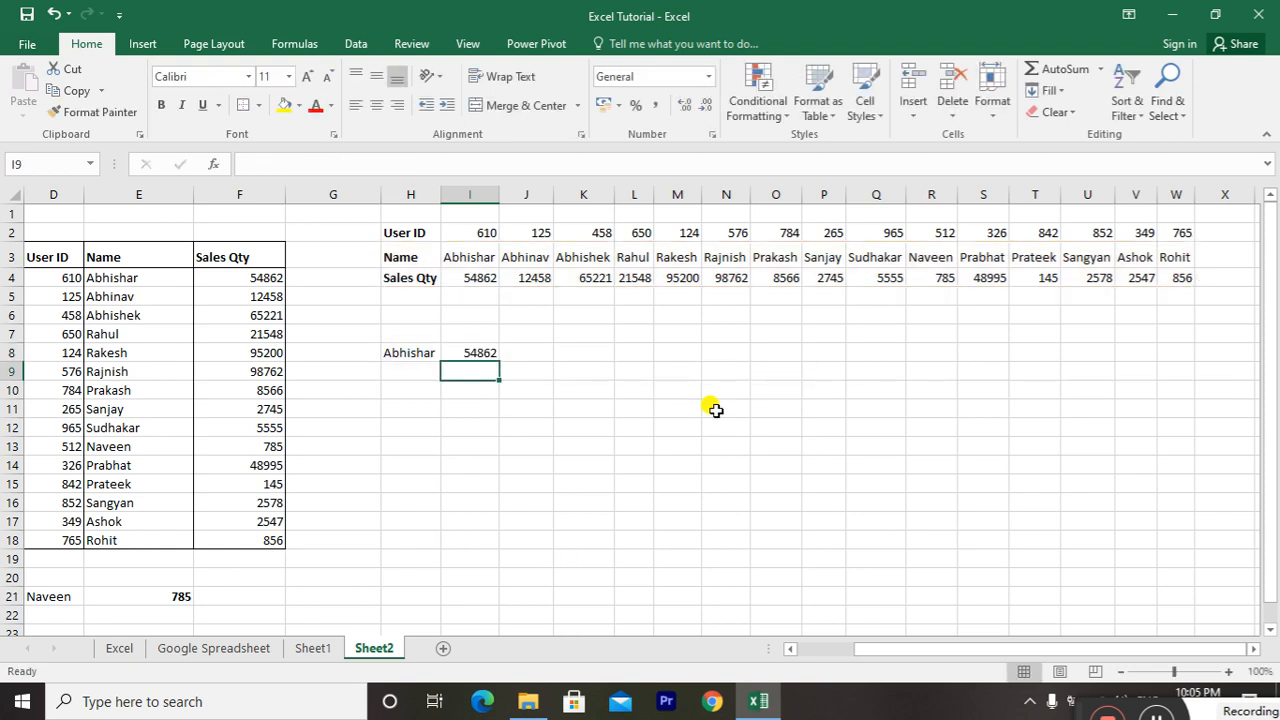
Make the HLOOKUP result in I8 bold
key(Up)
key(ctrl+b)
key(Up)
key(Up)
key(Up)
key(Up)
key(Up)
key(Down)
key(Down)
key(Down)
key(Down)
key(Down)
Test the HLOOKUP by replacing the lookup name in H8 with the name from L3
key(Left)
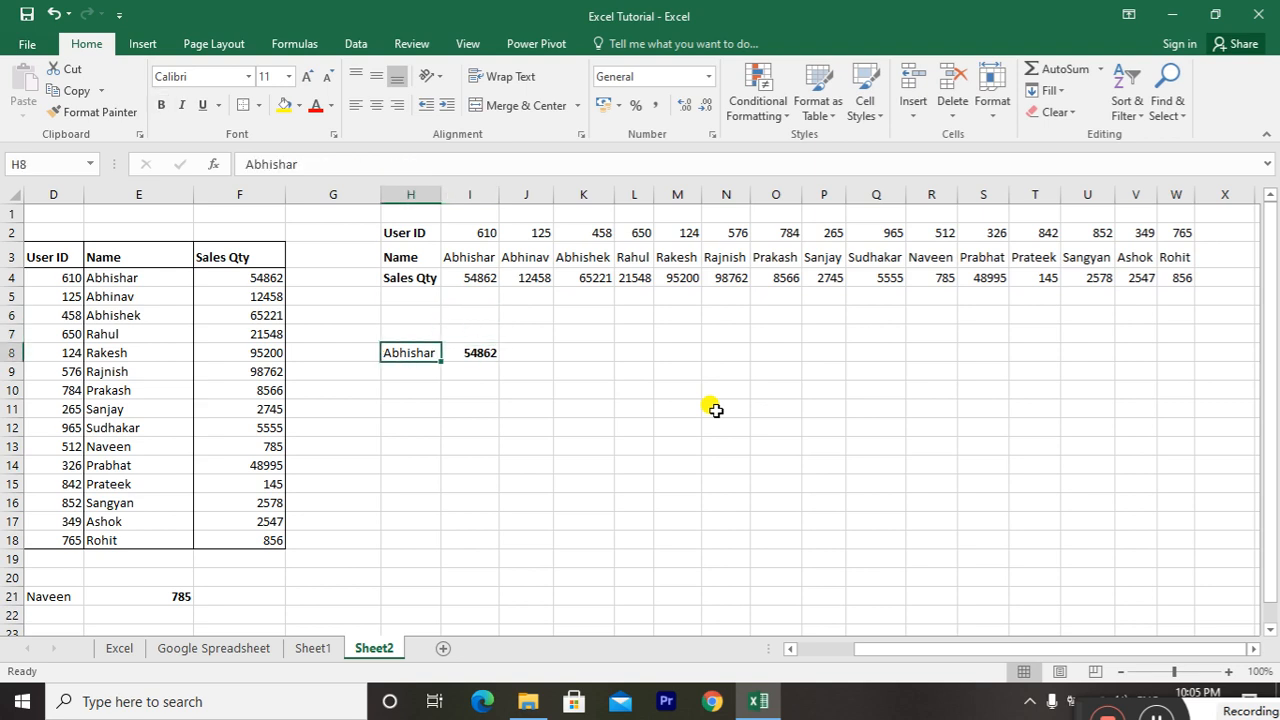
text(Rahul)
key(Return)
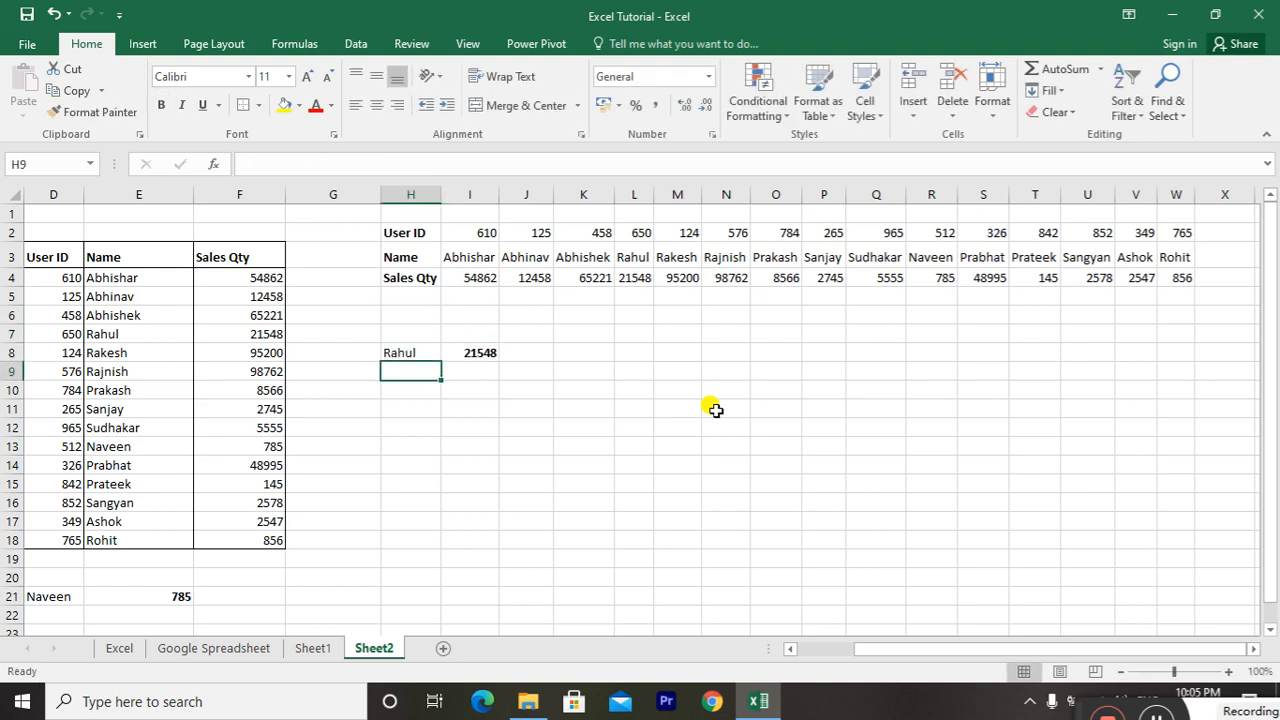
key(Up)
key(Right)
key(Left)
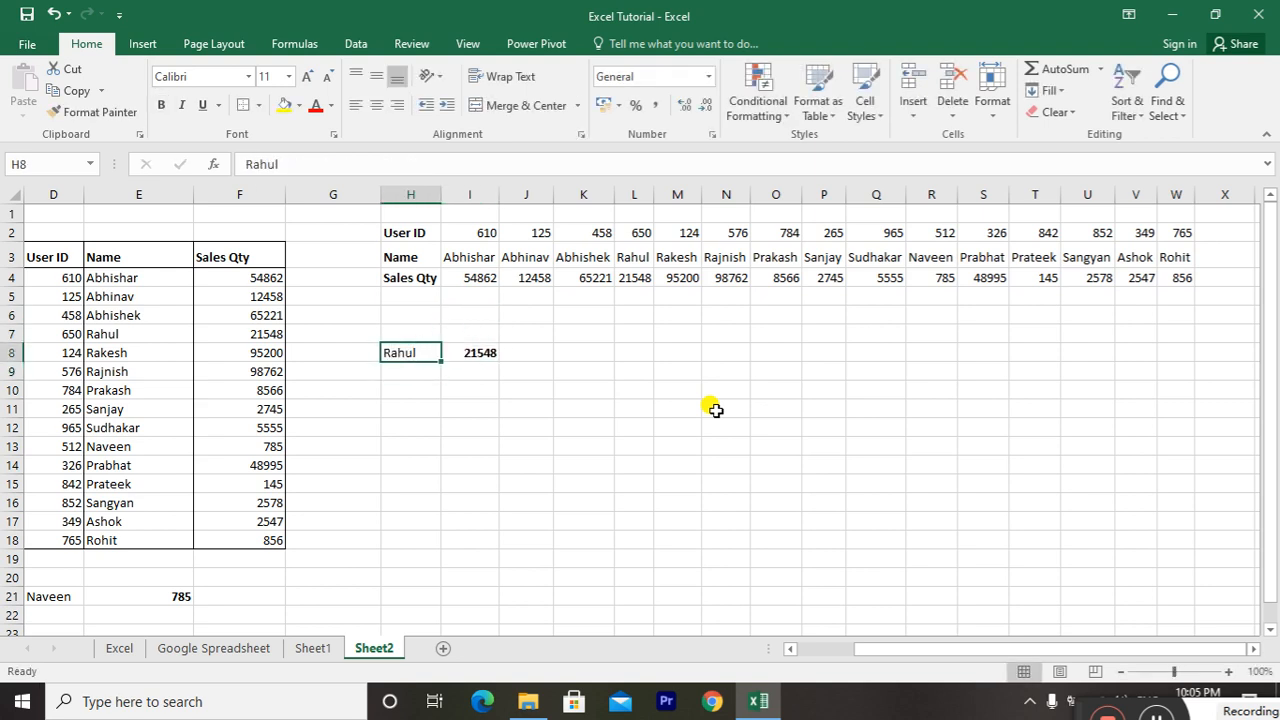
Set the lookup name in H8 to the name from M3 and check the result in I8
text(Rakesh)
key(Return)
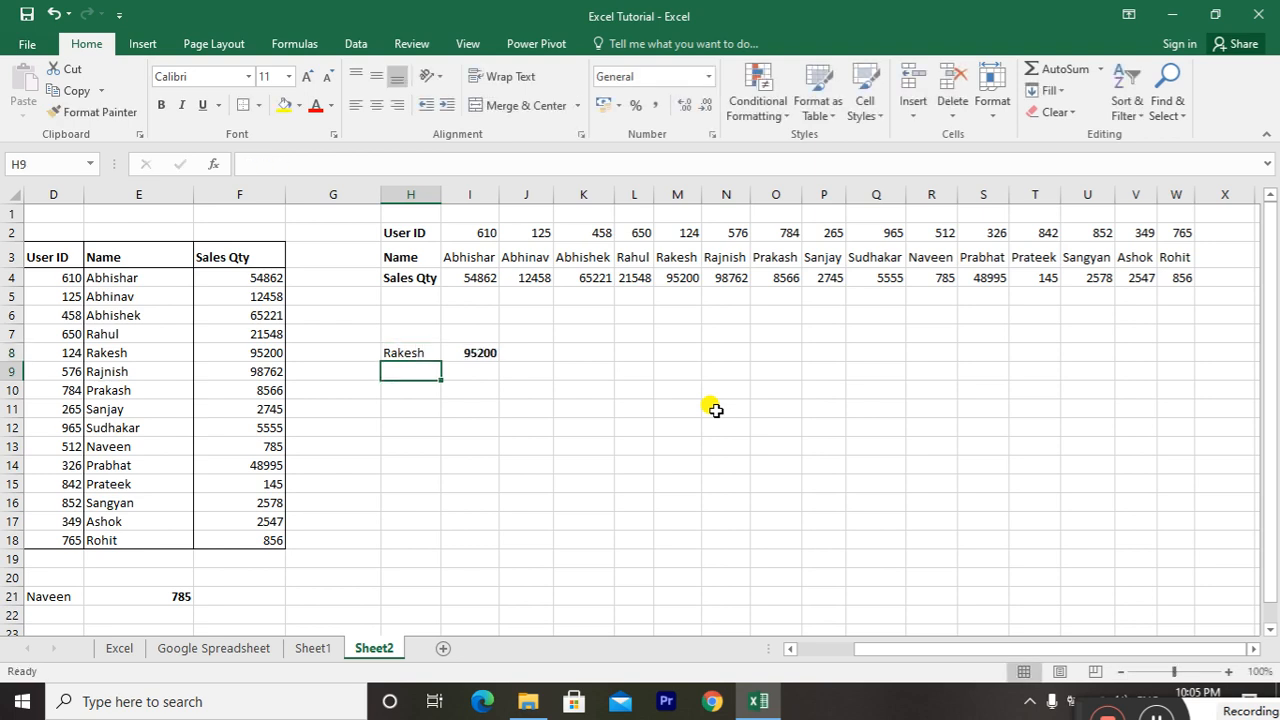
key(Up)
key(Right)
key(shift+Left)
Enter the User ID from M2 in H9 as a second horizontal lookup value
key(Down)
key(Down)
key(Left)
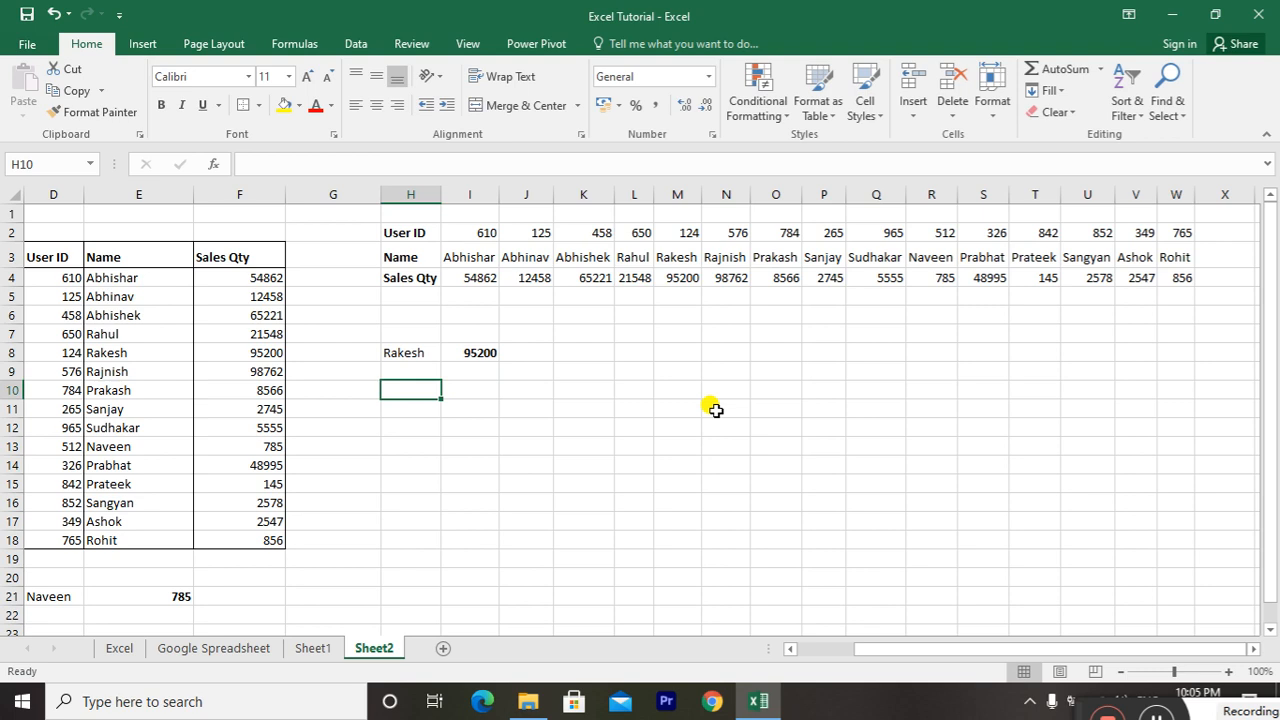
key(Up)
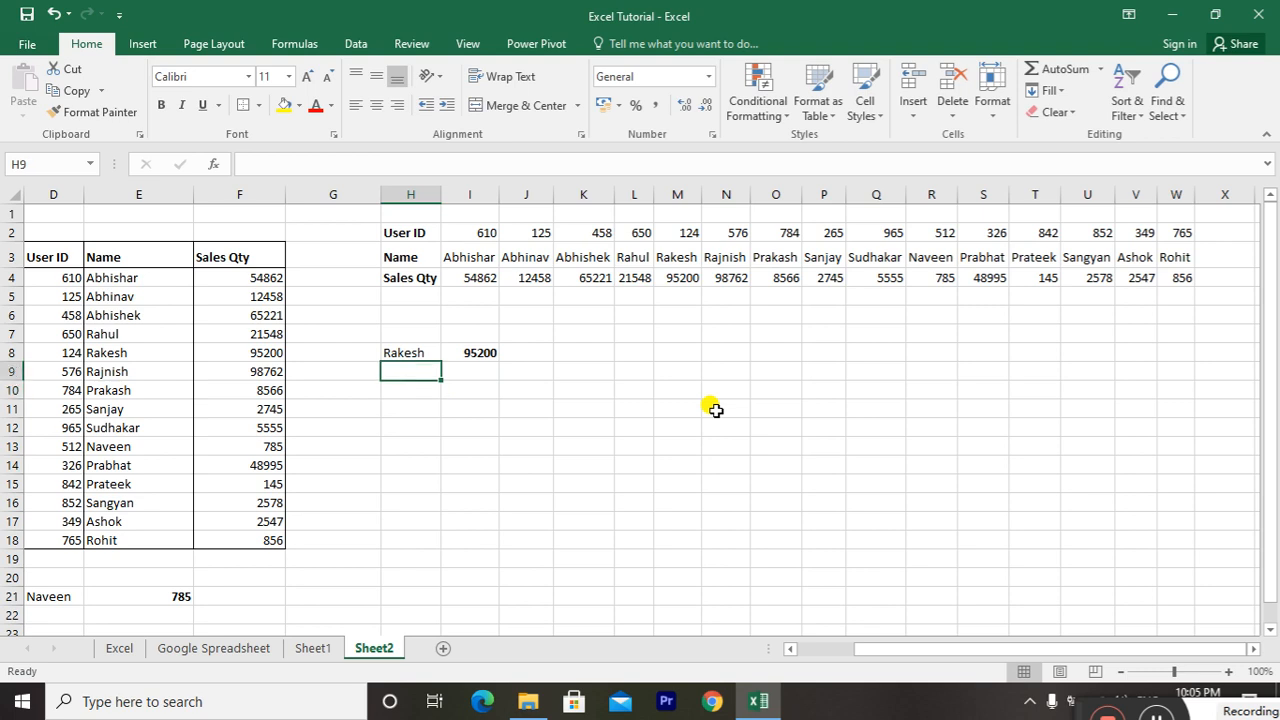
text(1244)
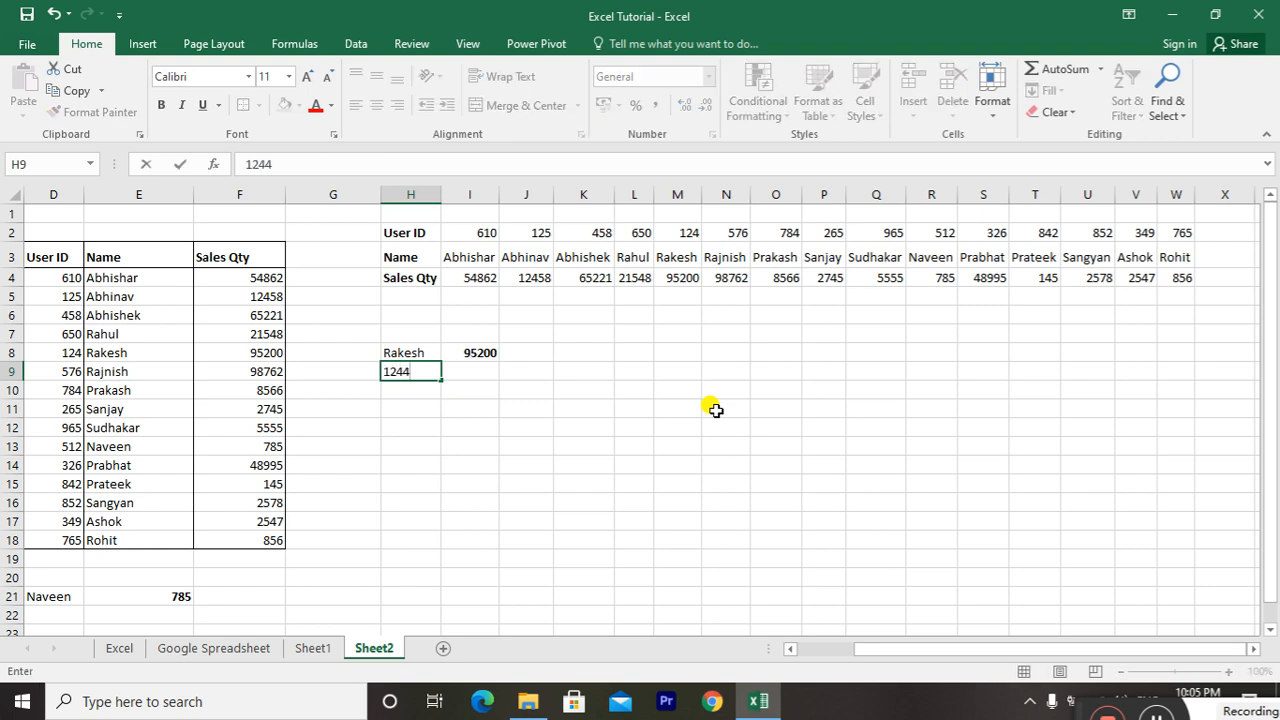
key(BackSpace)
key(Return)
Start an HLOOKUP formula in I9 with H9 as the lookup value and H2:W4 as the table array
key(Up)
key(Right)
text(=)
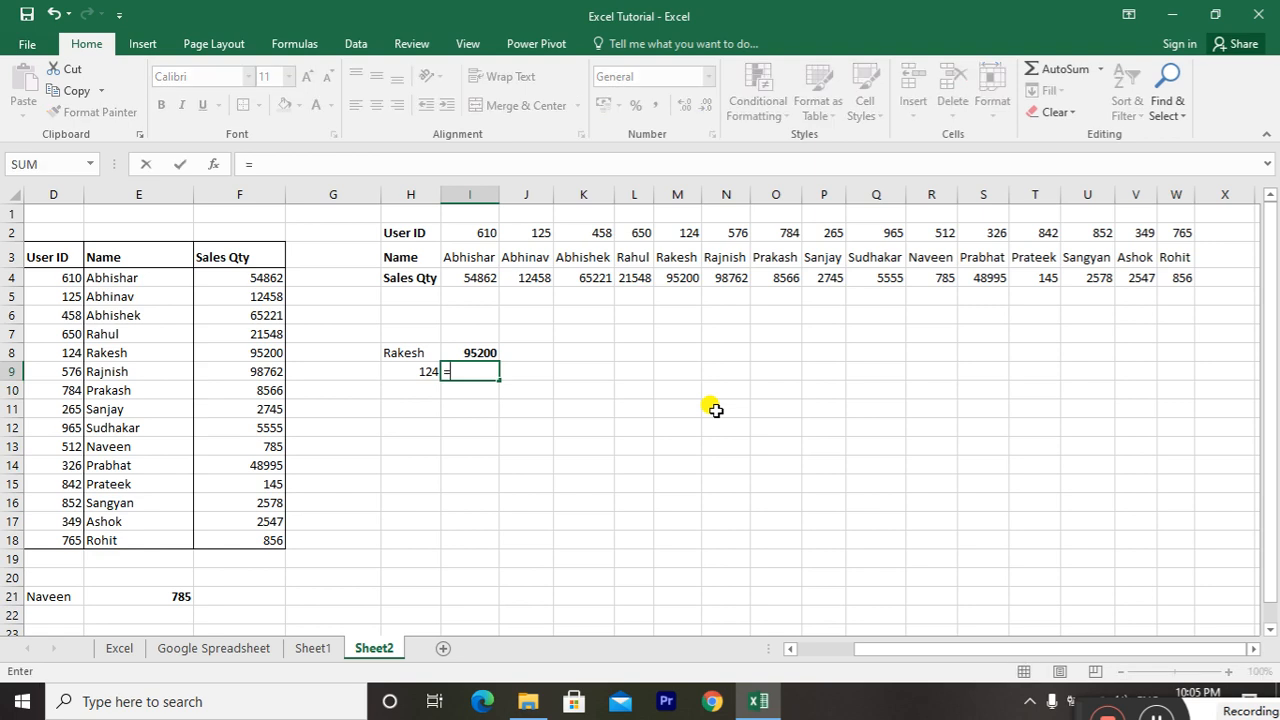
text(hlookup)
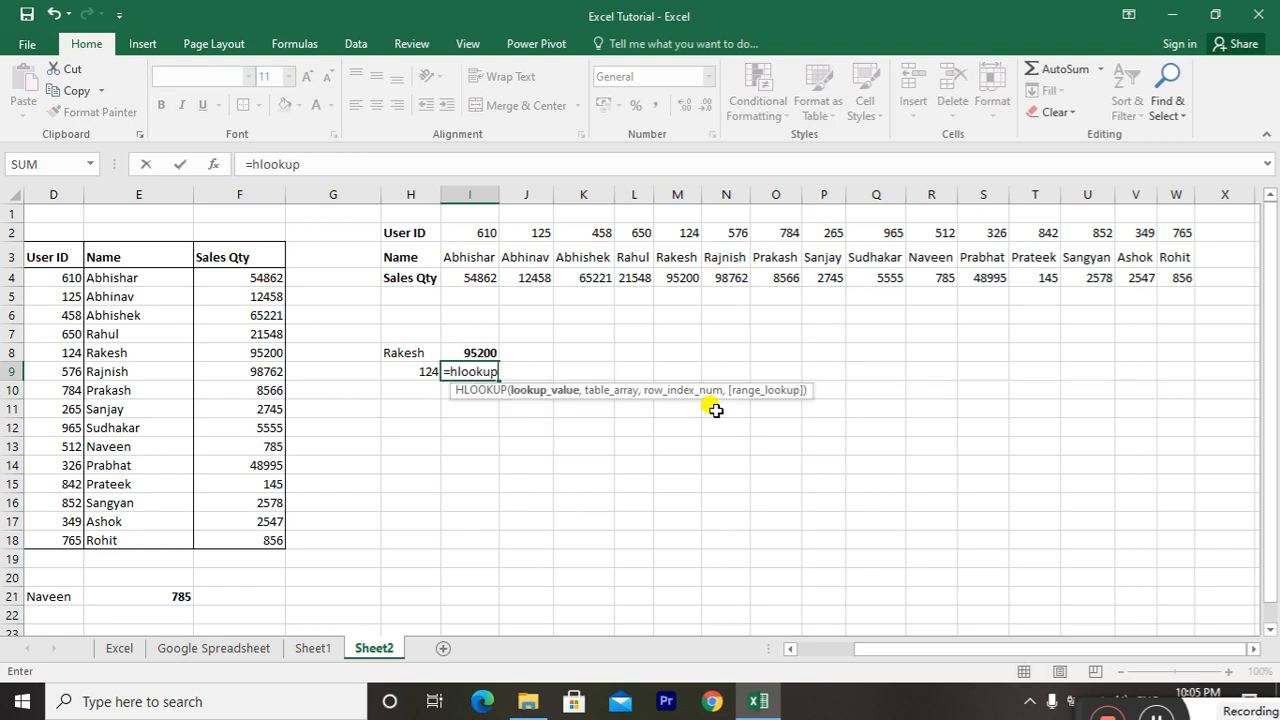
text(()
key(Left)
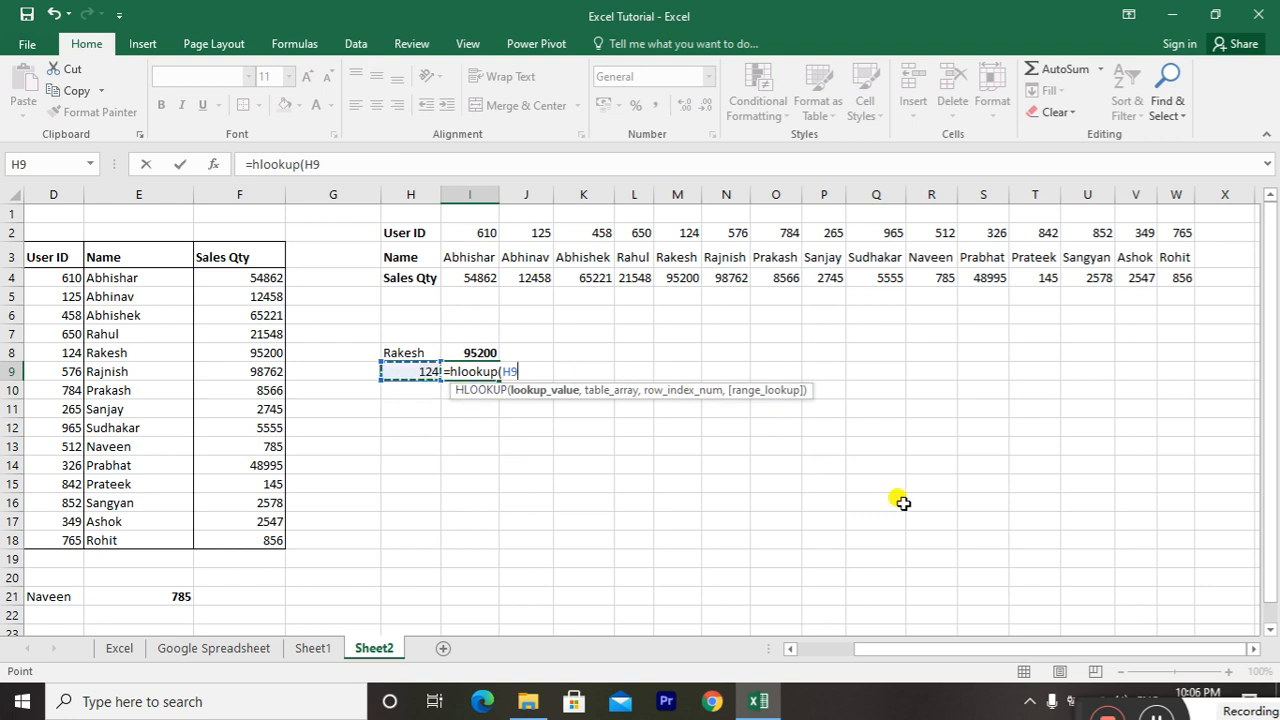
text(,)
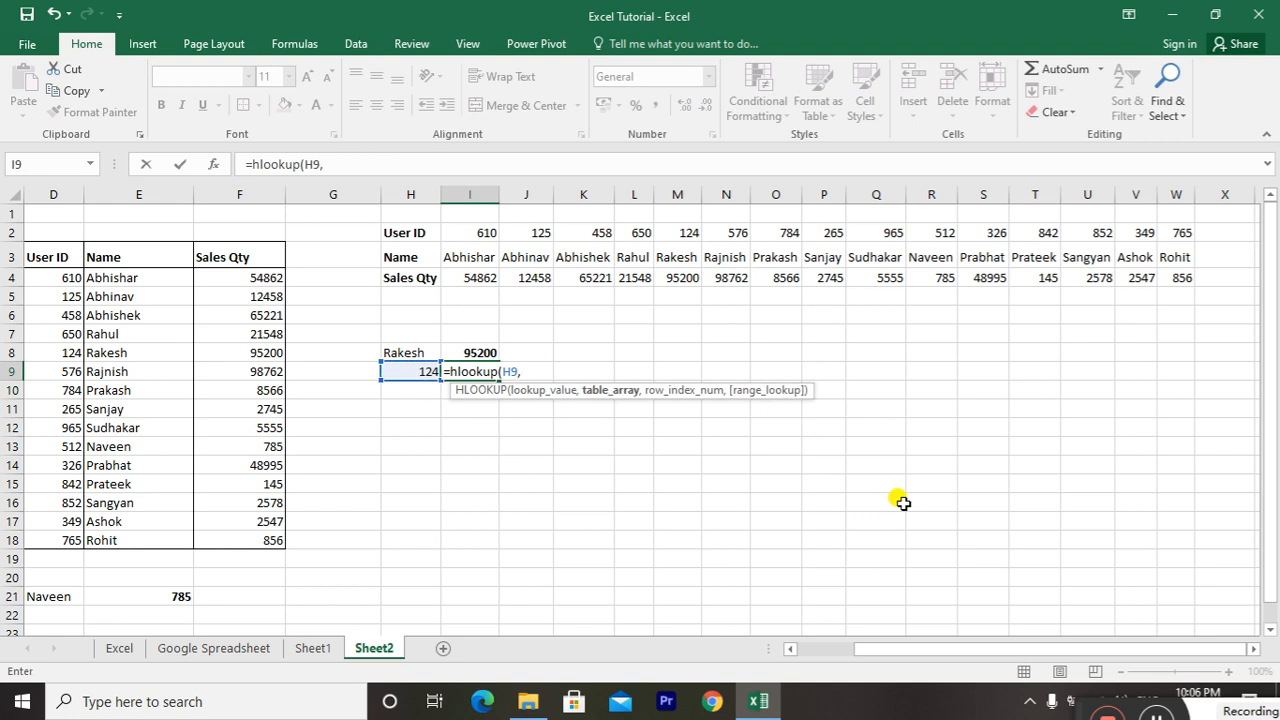
click(415, 238)
key(ctrl+shift+Right)
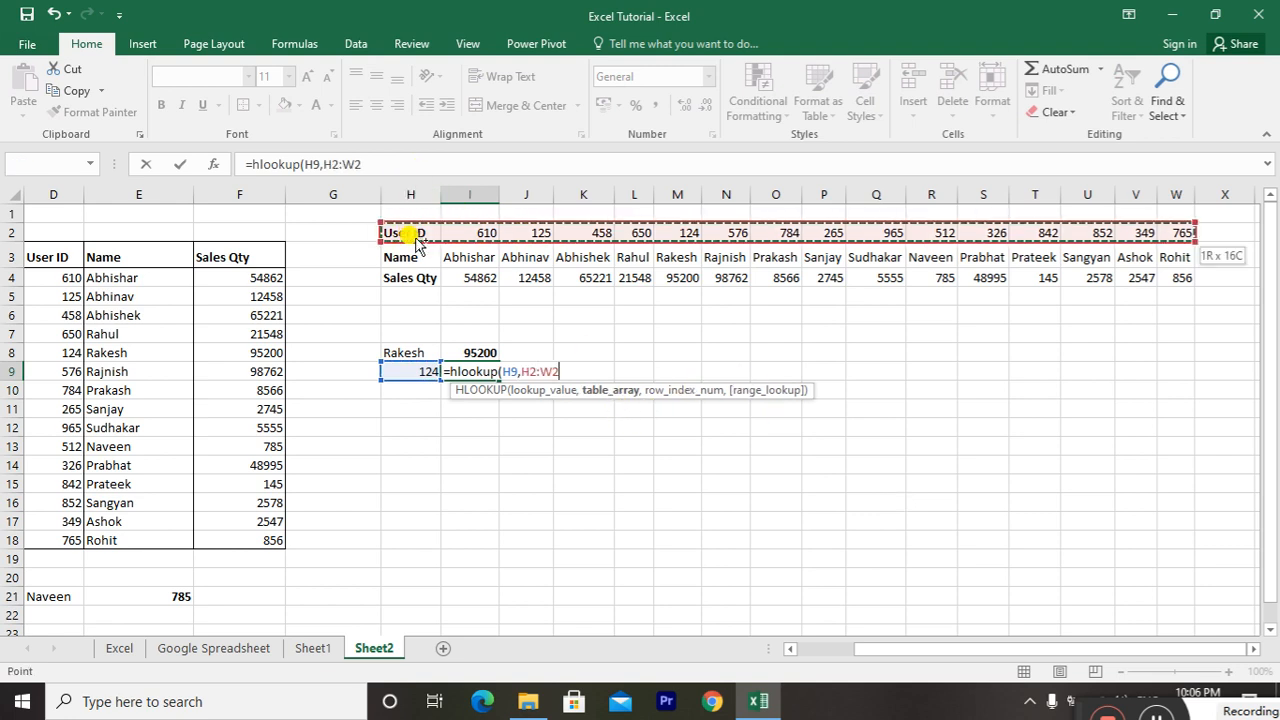
key(ctrl+shift+Down)
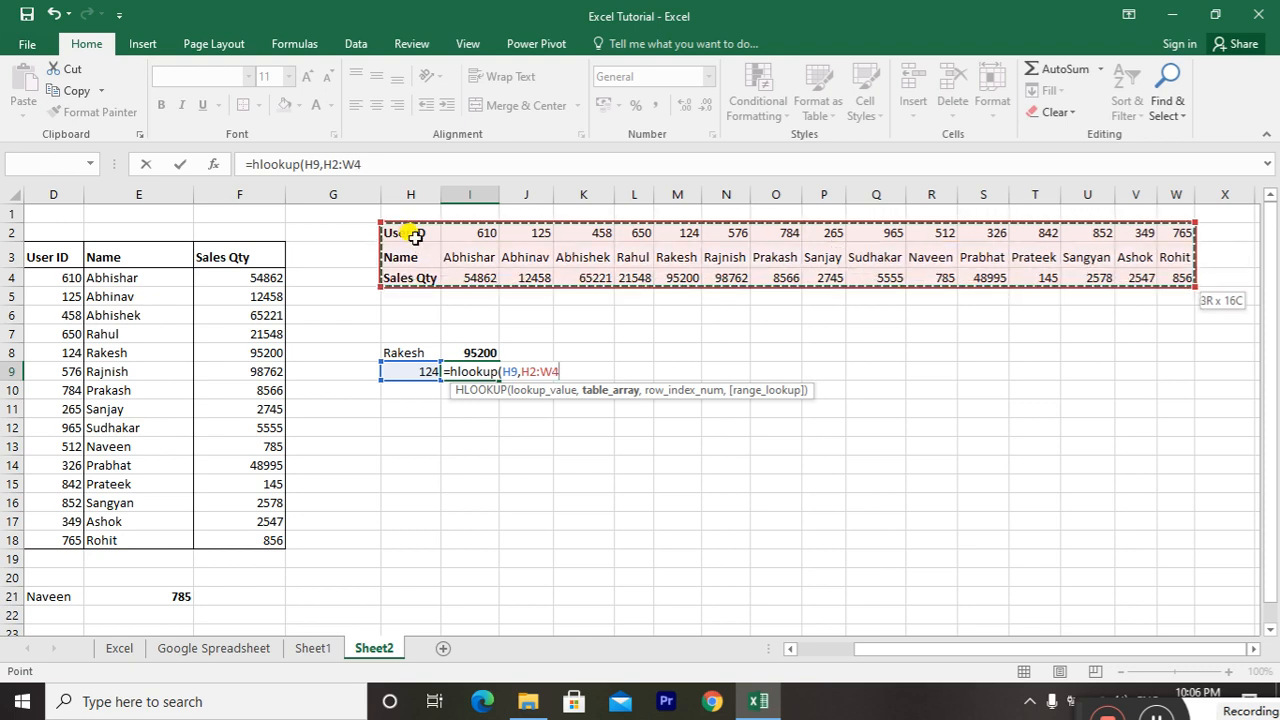
Complete the HLOOKUP formula in I9 with row index 3 and FALSE for an exact match
text(,3)
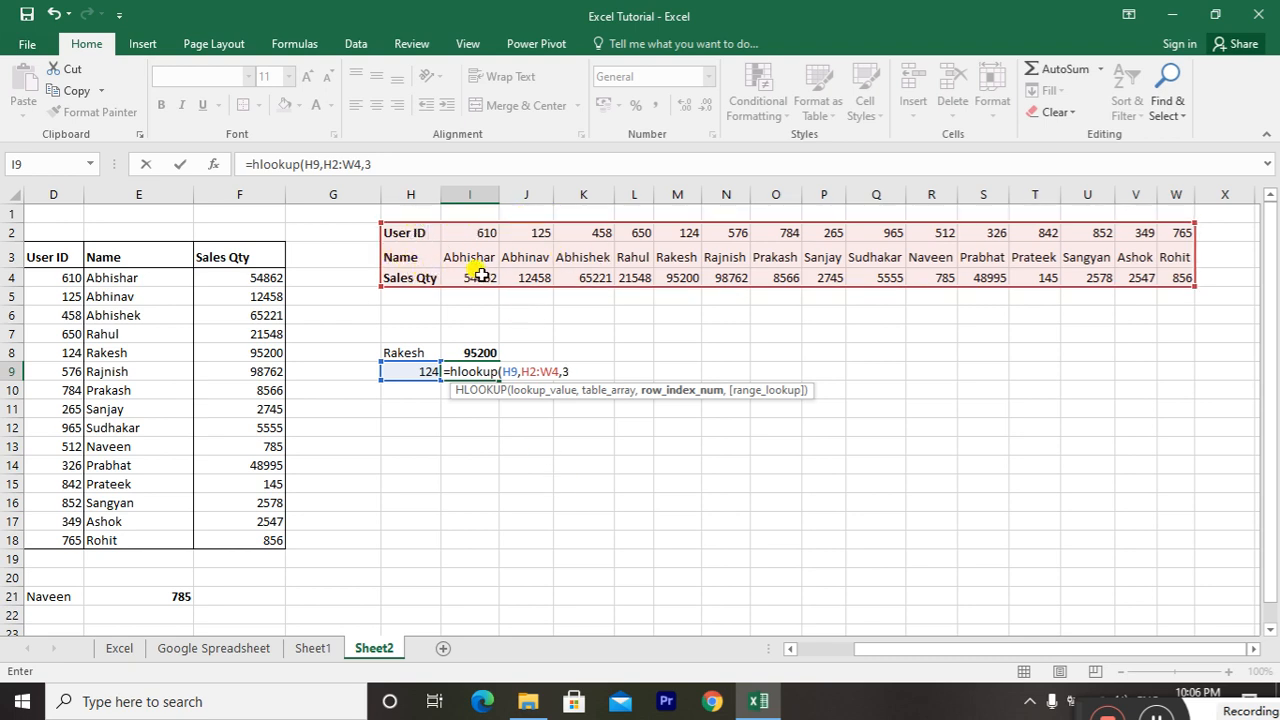
text(,)
scroll(481, 274, down, 1)
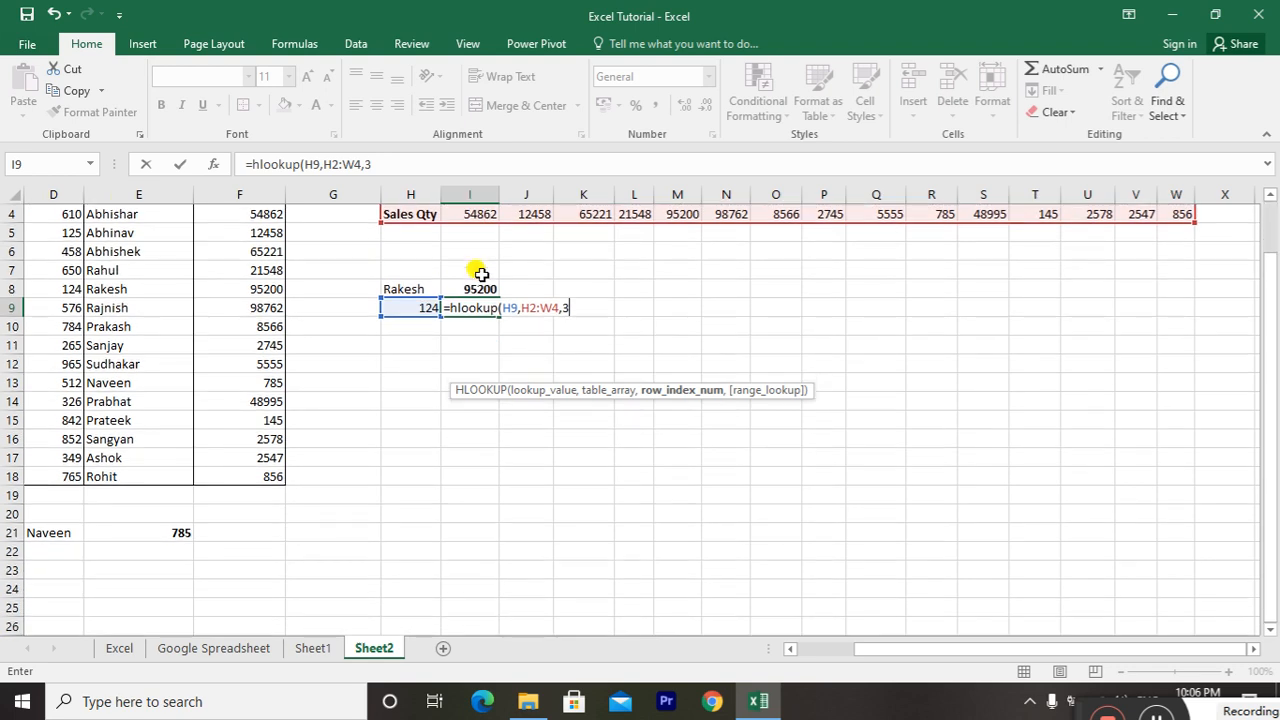
text(false)
key(Return)
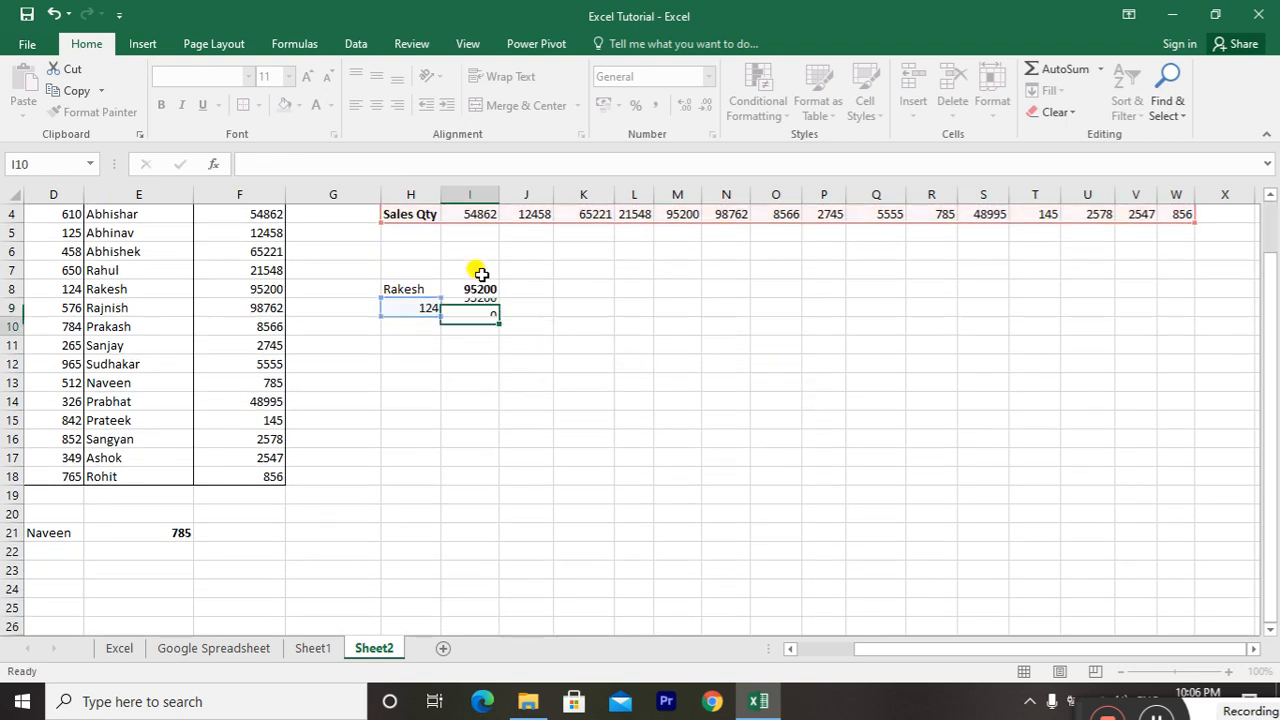
key(Up)
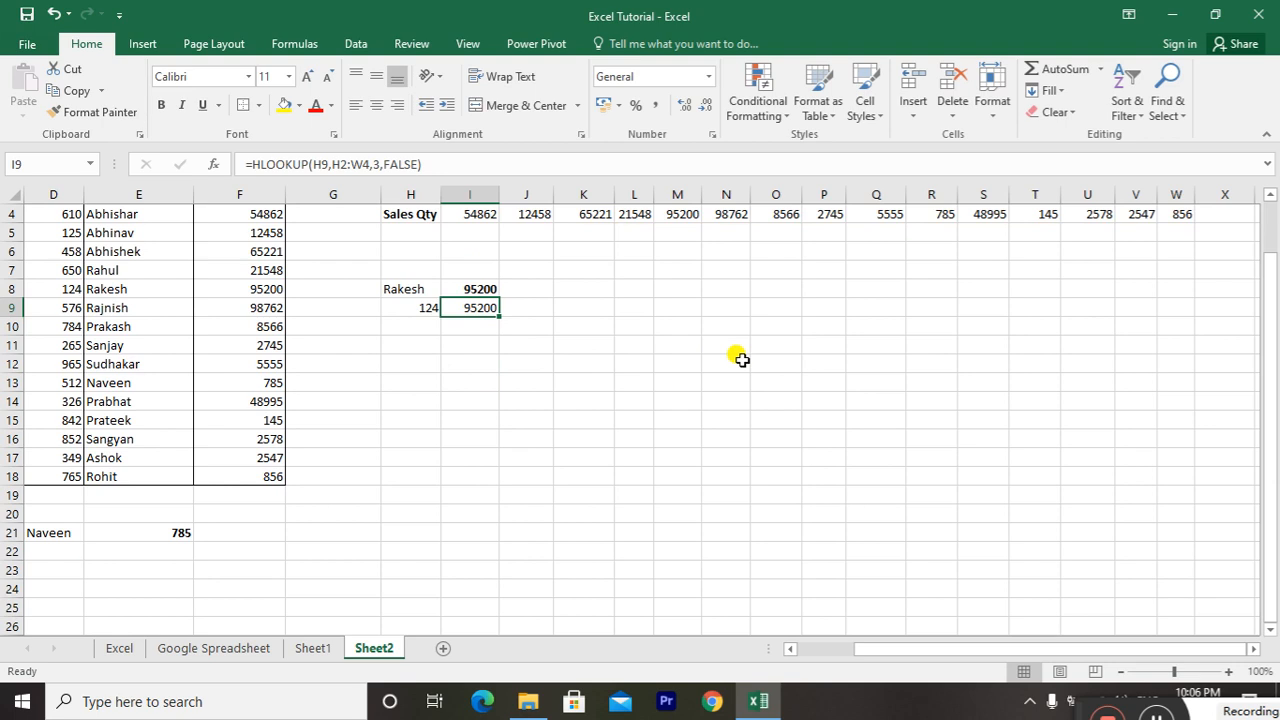
Make the User ID in M2 and its matching Sales Qty in M4 bold
key(ctrl+Up)
key(ctrl+Up)
key(ctrl+Up)
key(Right)
key(Right)
key(Left)
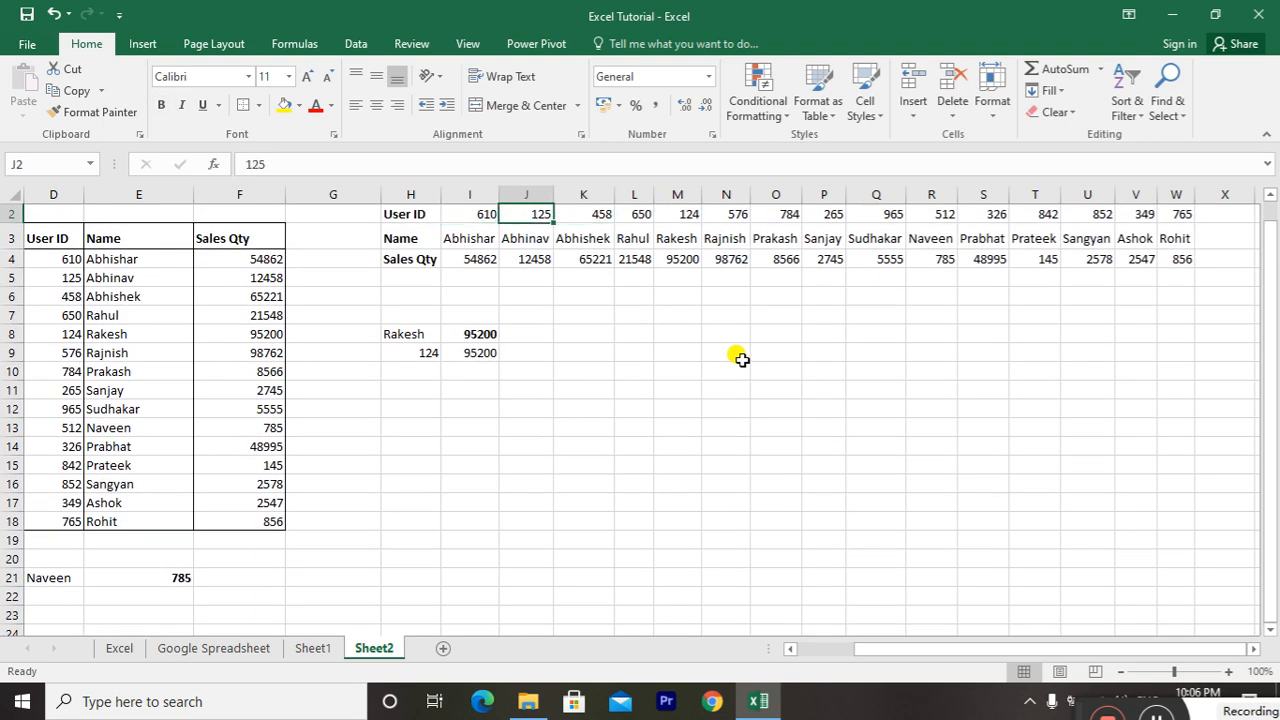
key(Up)
key(Down)
key(Right)
key(Right)
key(Right)
key(Right)
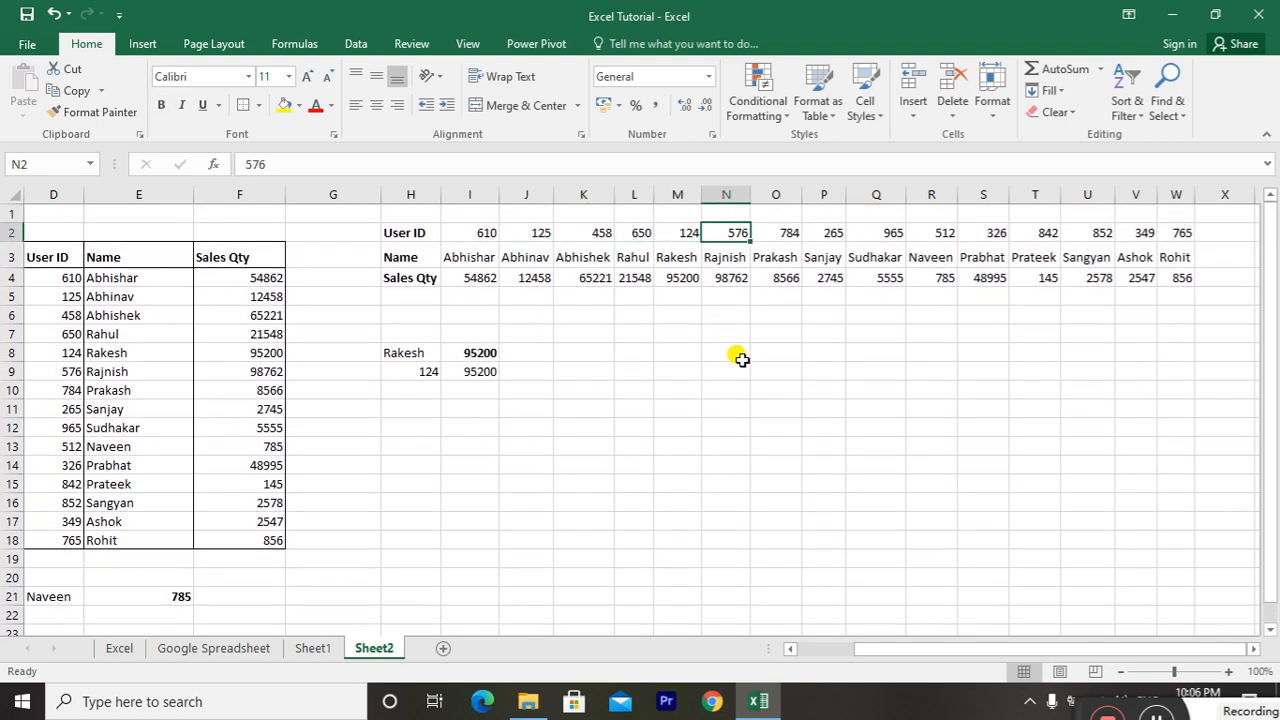
key(Left)
key(ctrl+b)
key(Up)
key(ctrl+b)
key(Down)
key(ctrl+b)
key(Up)
key(ctrl+b)
Examine the row index argument in the HLOOKUP formula in I9 without changing it
key(Left)
key(Left)
key(Left)
key(Down)
key(Down)
key(Down)
key(Down)
key(Down)
key(Down)
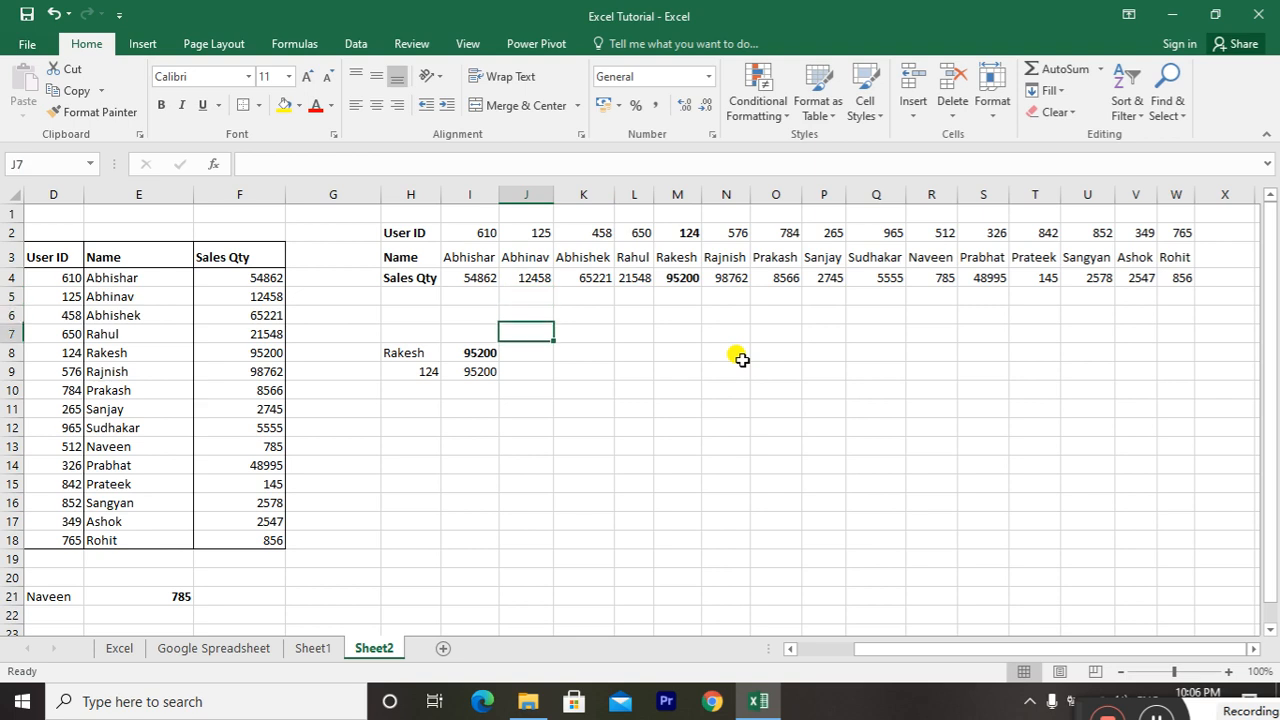
key(Left)
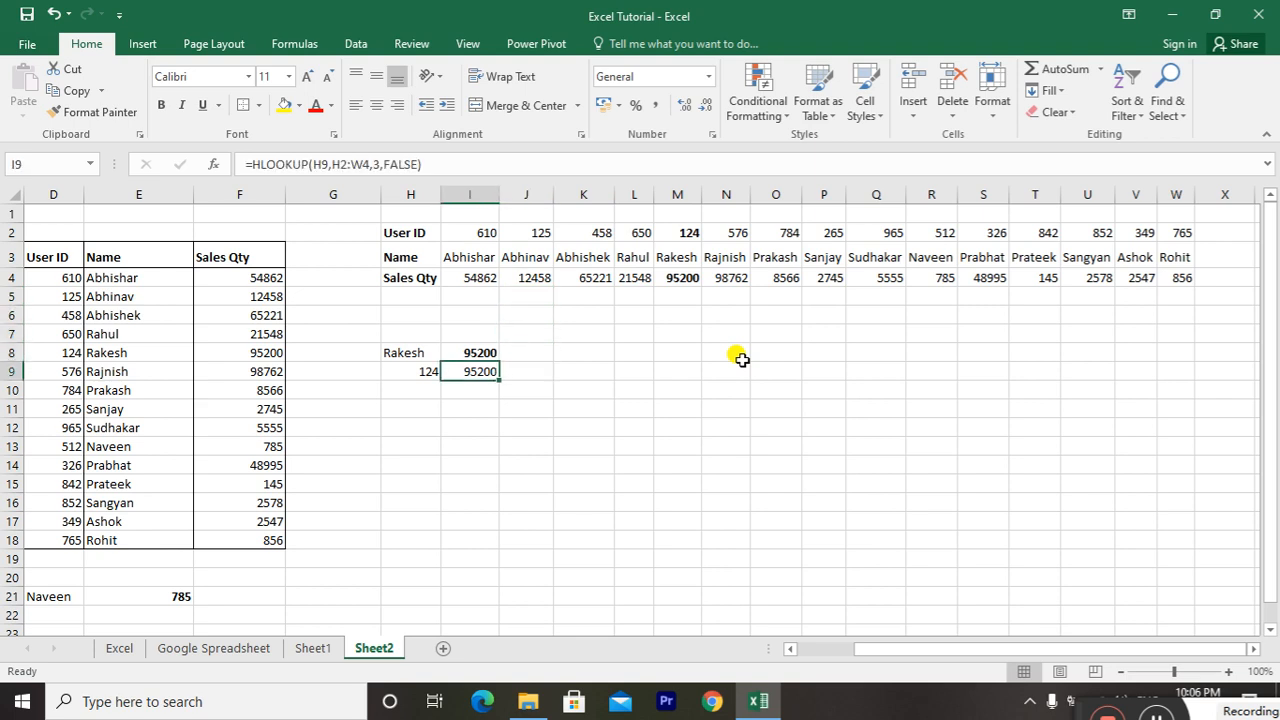
key(F2)
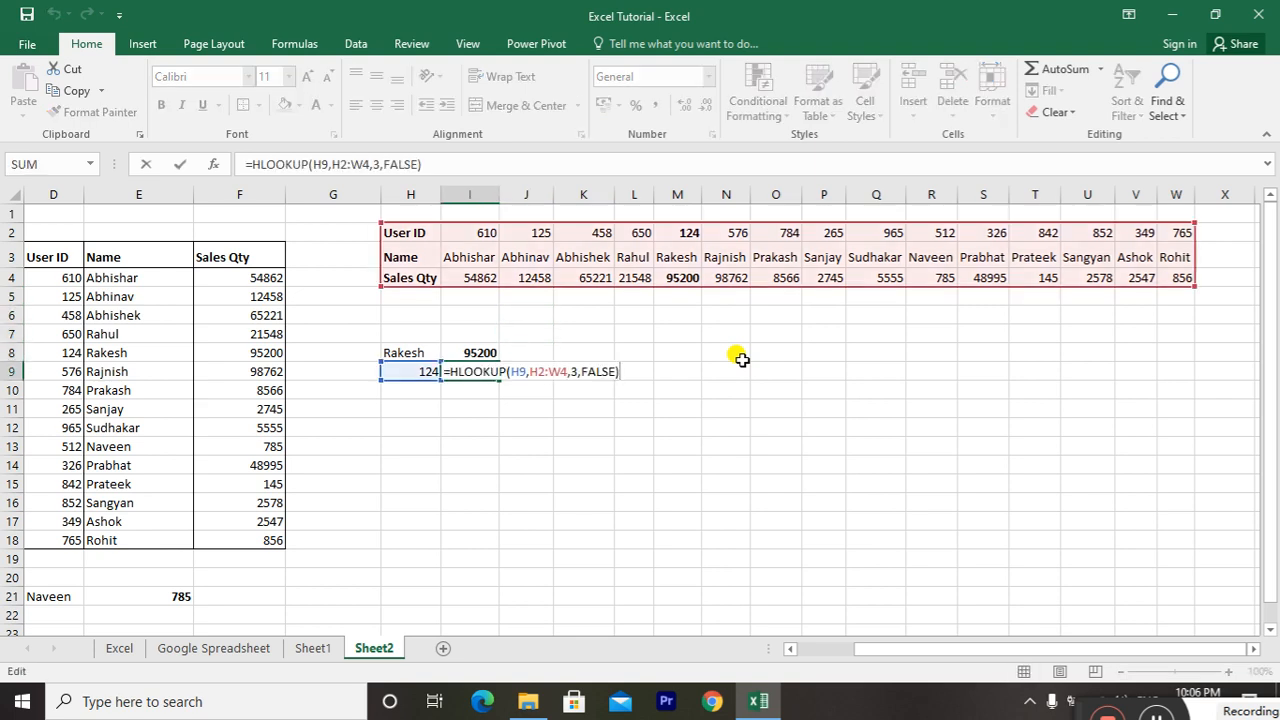
key(Left)
key(Left)
key(Left)
key(Left)
key(Left)
key(Left)
key(Left)
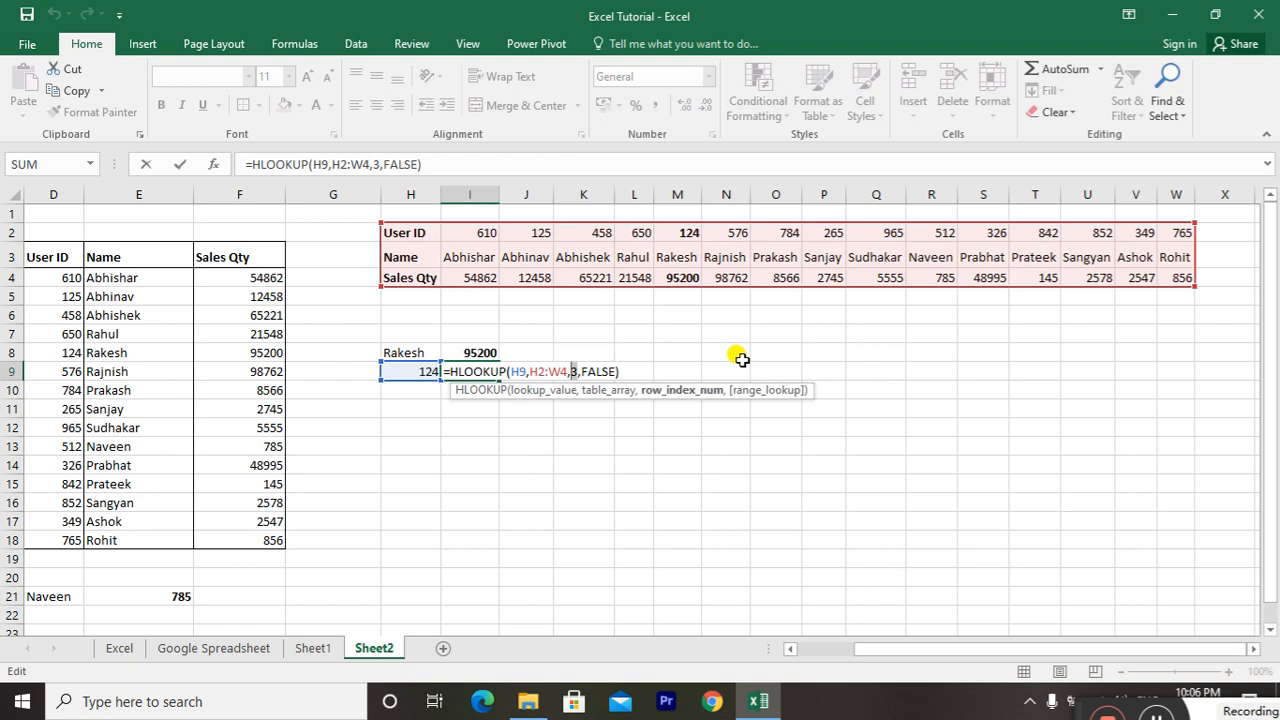
key(Escape)
Enter the User ID from N2 in H10 as another horizontal lookup value
key(Down)
key(Left)
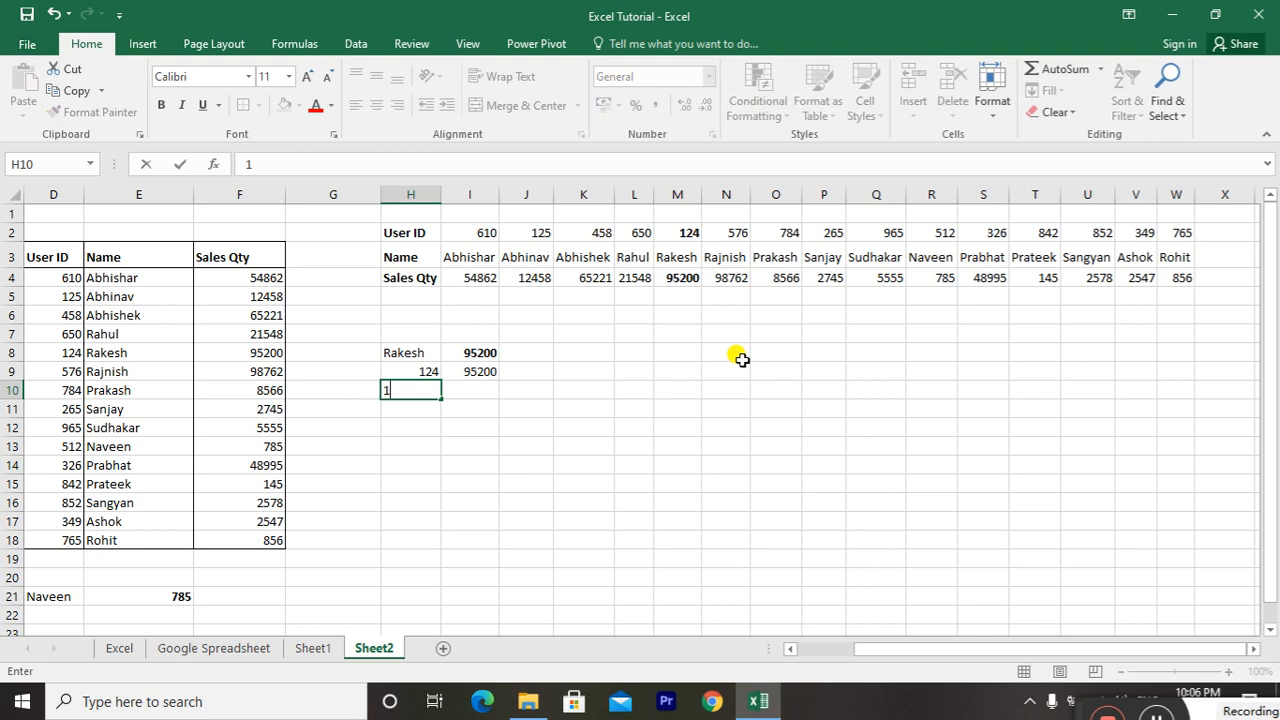
key(Right)
key(Left)
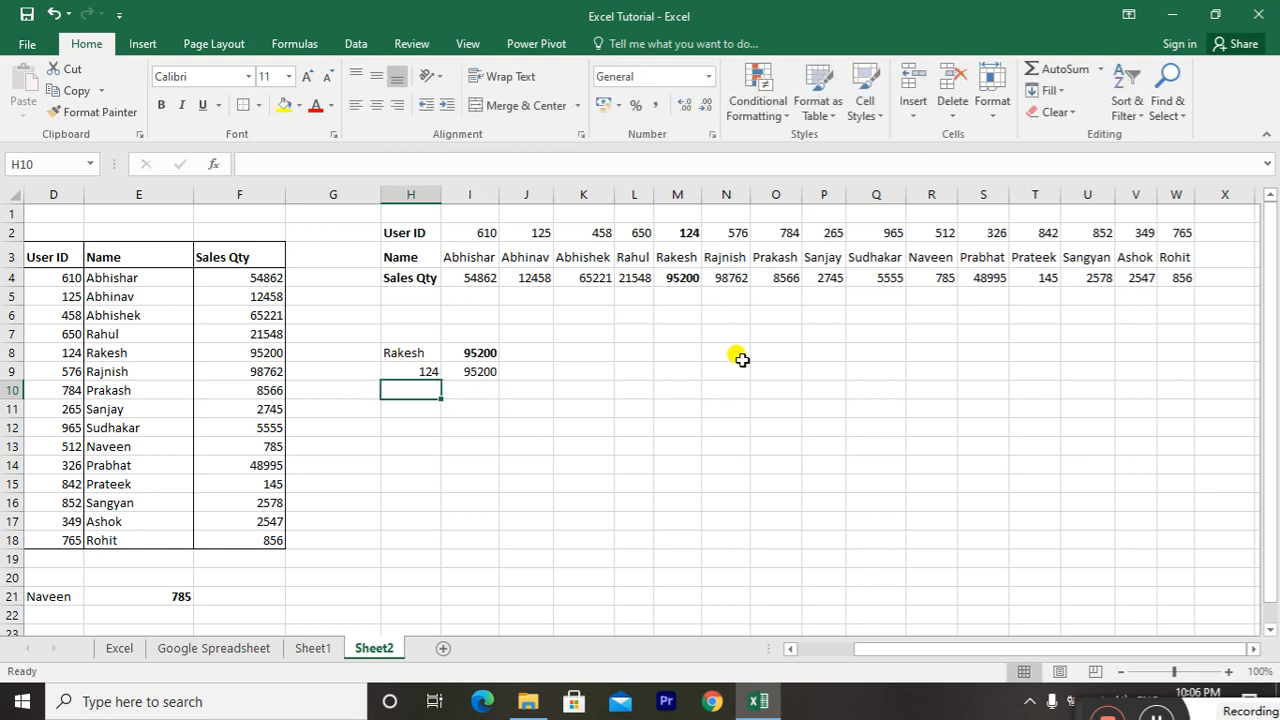
text(576)
key(Return)
Start an HLOOKUP formula in I10 with the User ID in H10 as the lookup value
key(Right)
key(Up)
text(=hloo)
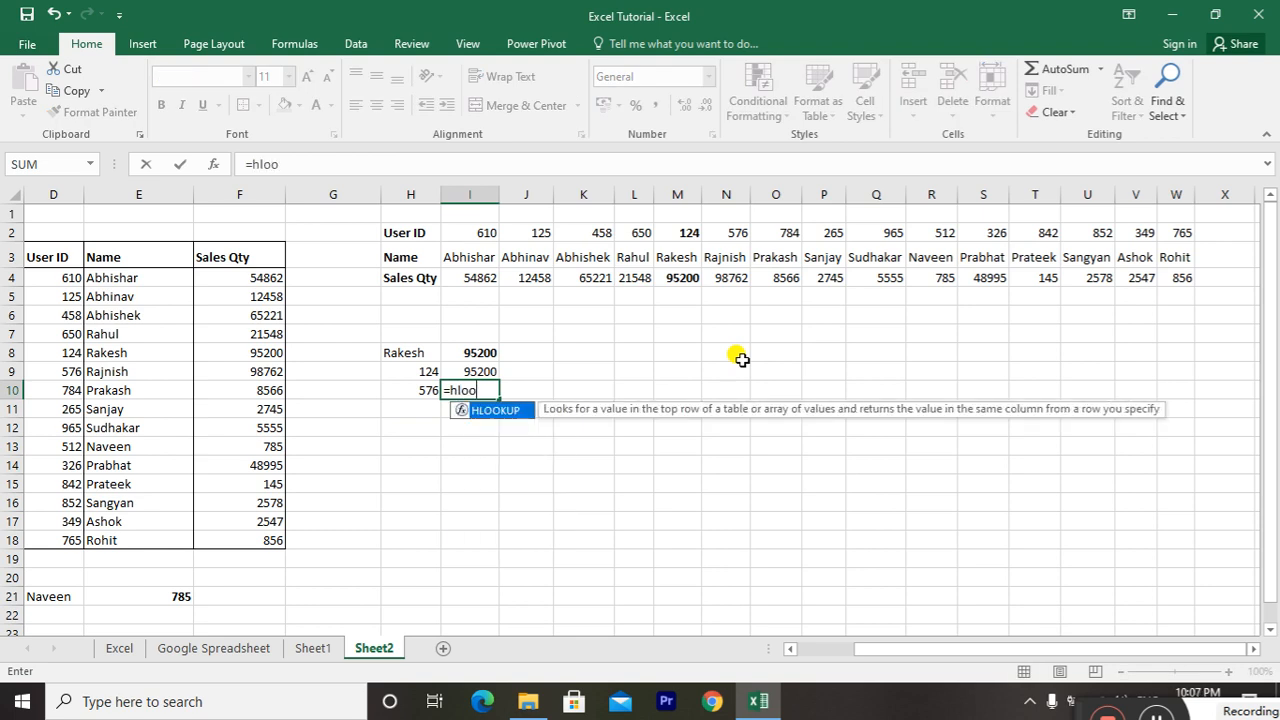
text(kup()
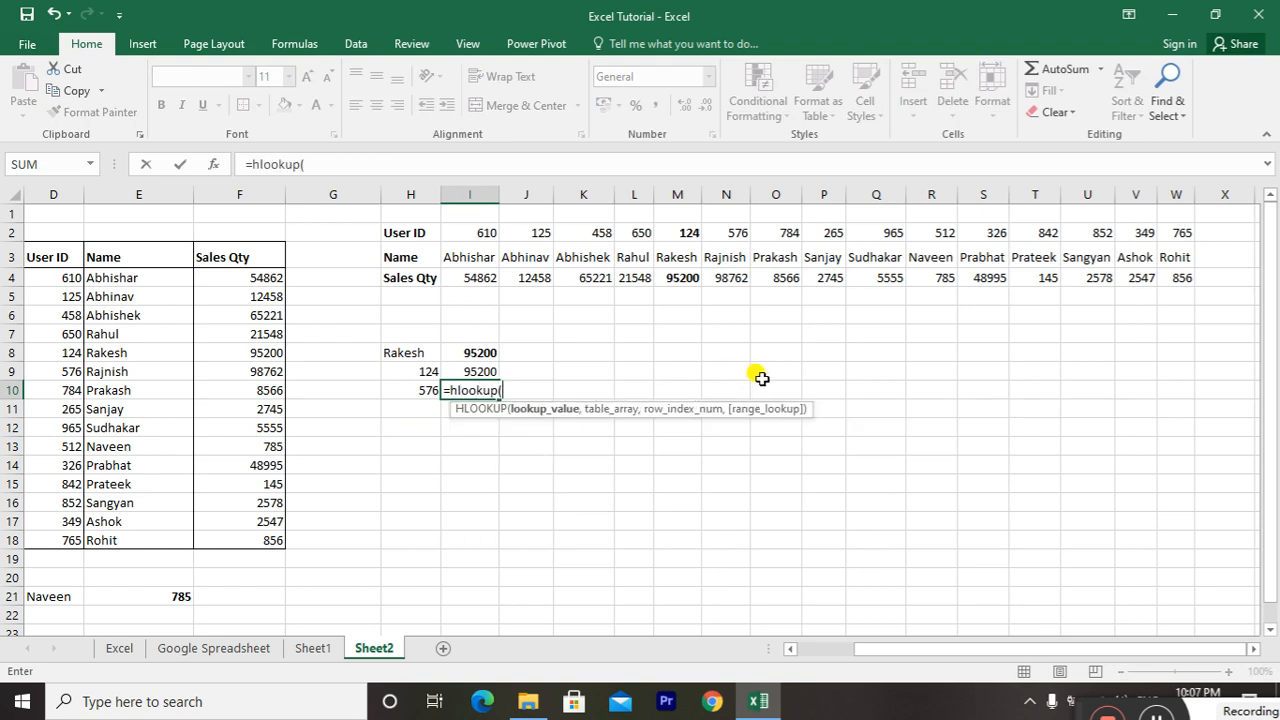
key(Up)
key(Up)
key(Up)
key(Down)
key(Left)
key(Down)
key(Down)
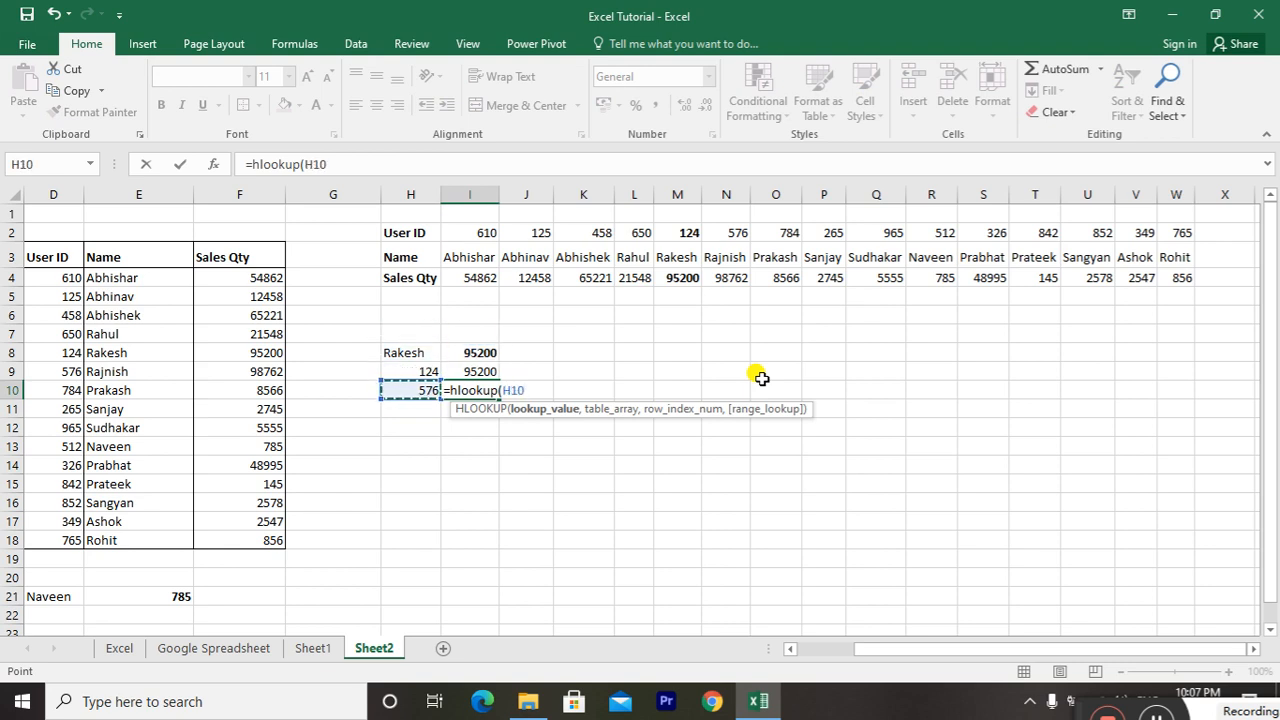
text(,)
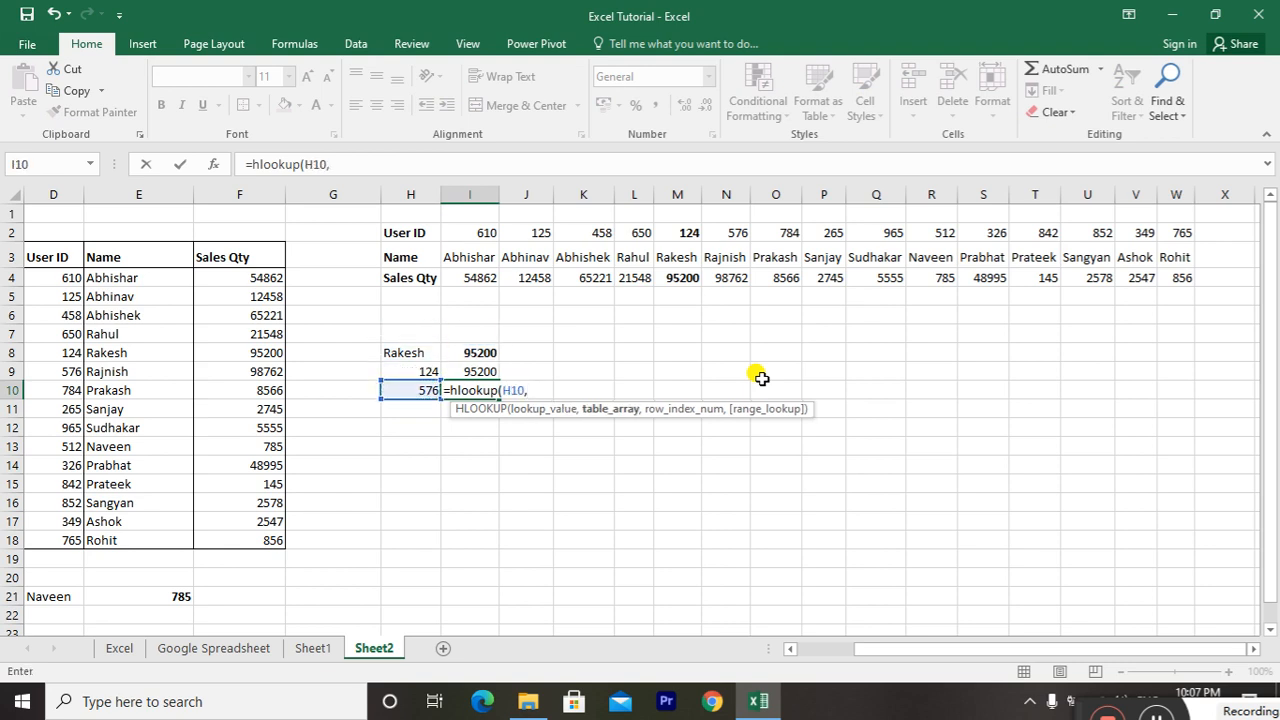
Set the horizontal table H2:W4 as the table array of the HLOOKUP formula in I10
key(Up)
key(Up)
key(Up)
key(Up)
key(Up)
key(Up)
key(Up)
key(Left)
key(Up)
key(Up)
key(Down)
key(ctrl+shift+Right)
key(ctrl+shift+Down)
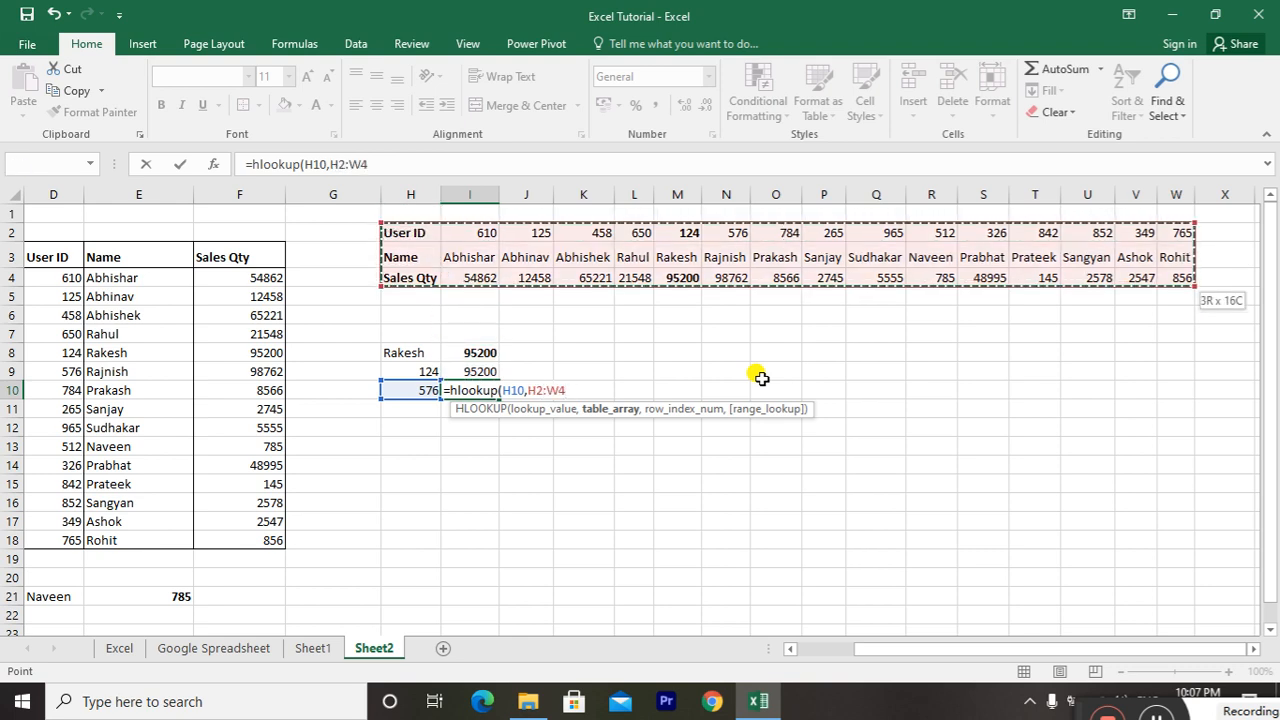
text(,)
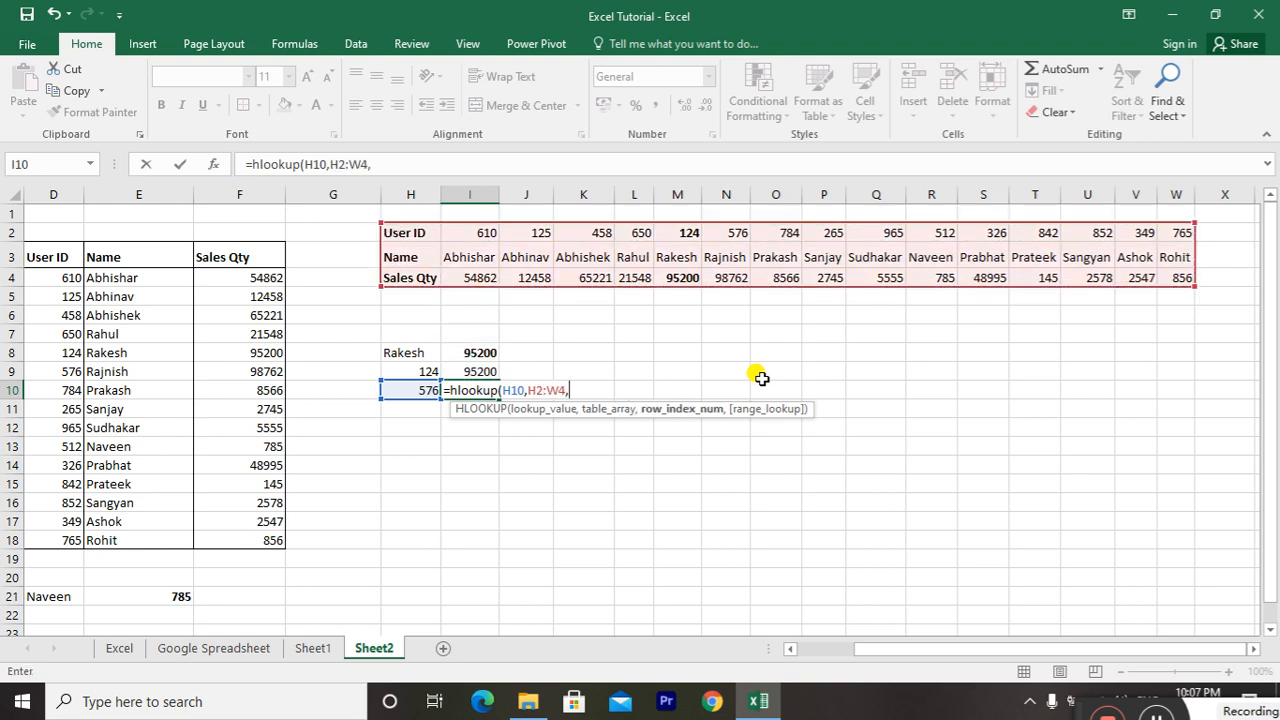
text(2,false)
Complete the I10 formula with row index 2 and FALSE, and check the result against N2 and N3
key(Return)
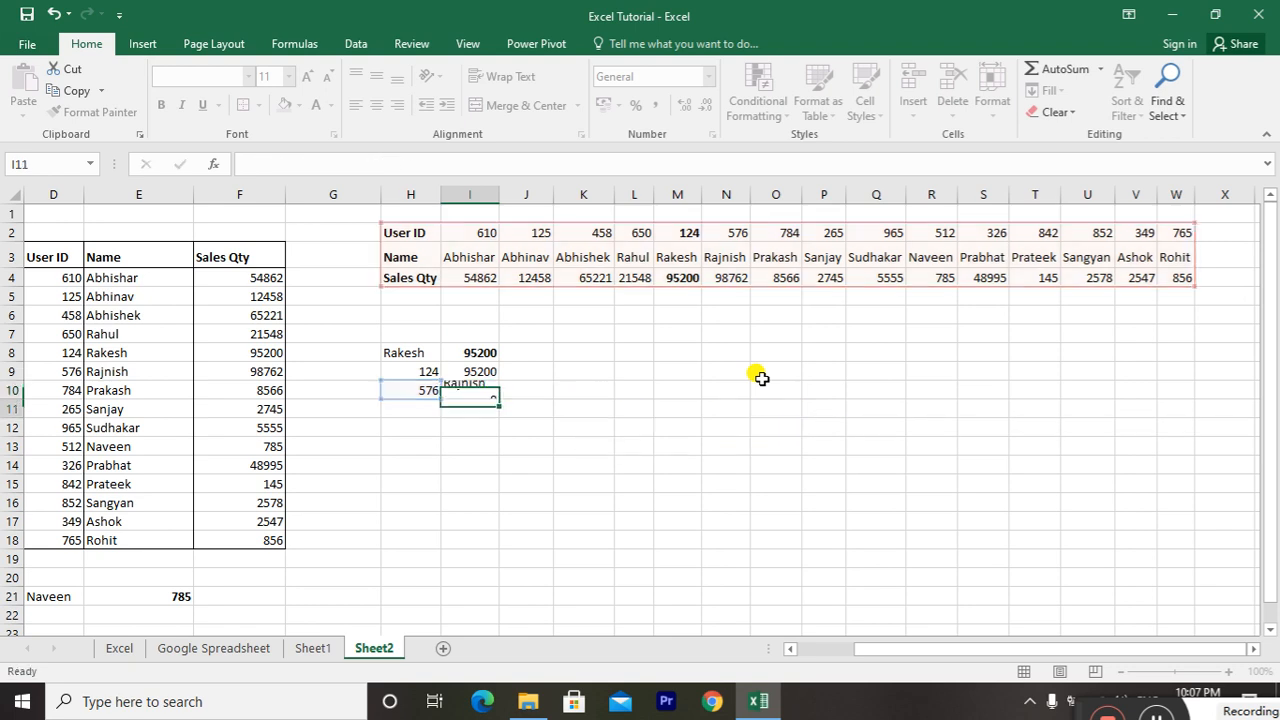
key(Up)
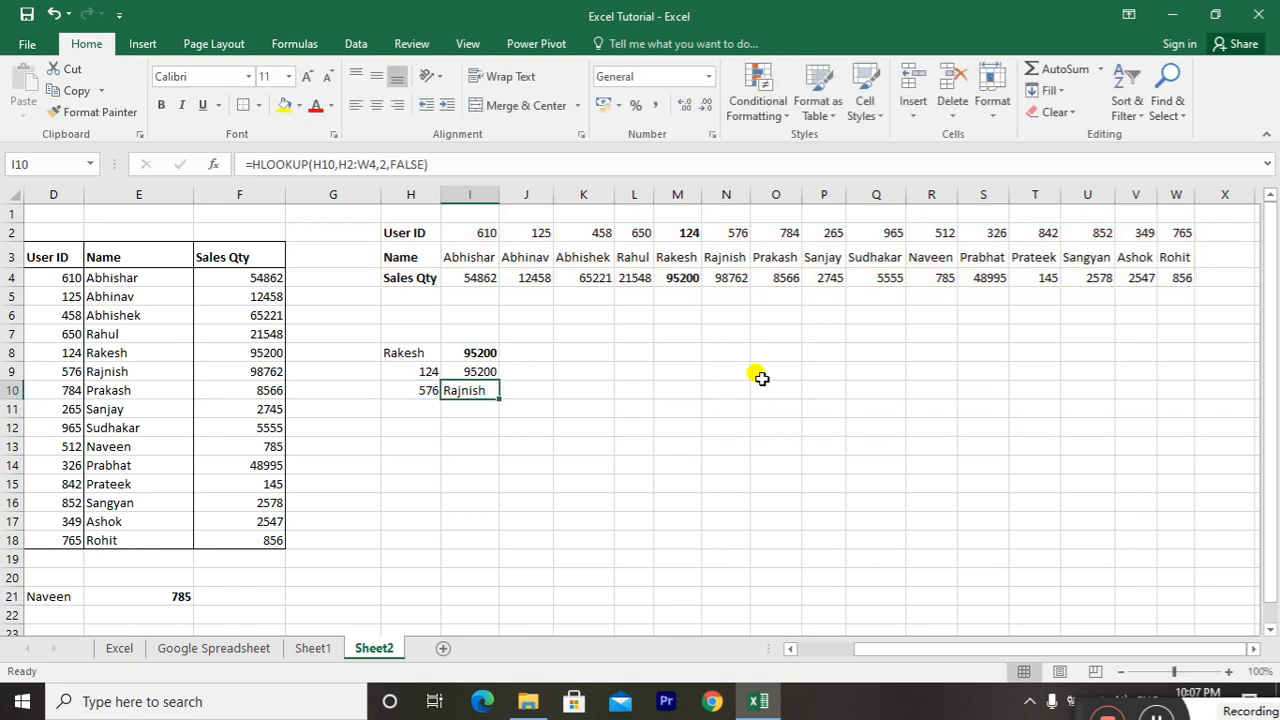
click(730, 230)
ctrl+click(722, 257)
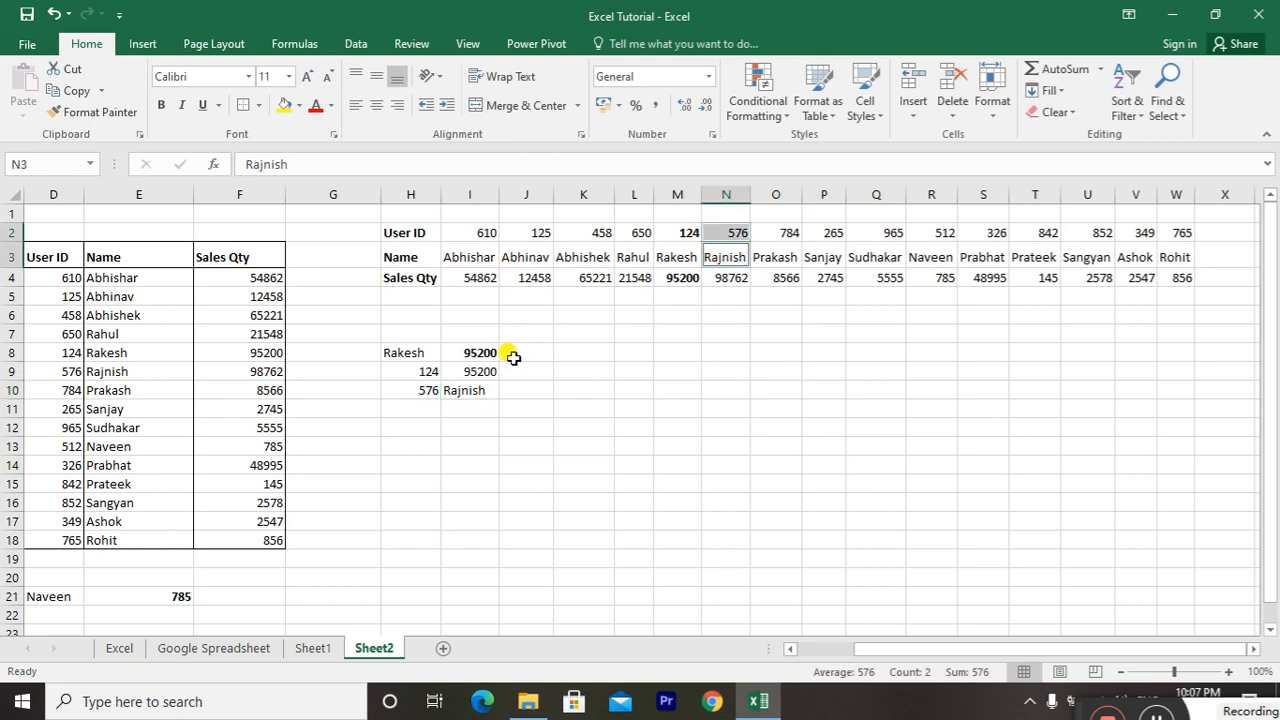
Change the row index in the I10 HLOOKUP formula to 3 and make the matching Sales Qty in N4 bold
click(469, 389)
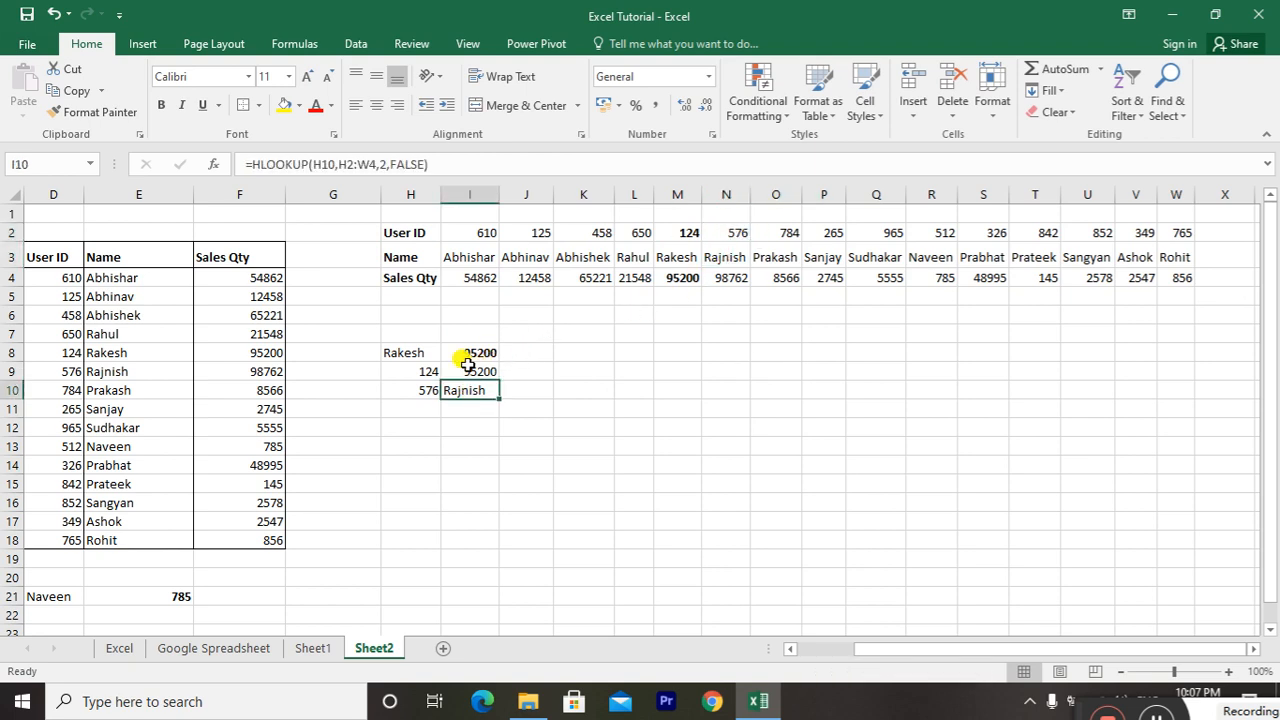
click(388, 164)
key(BackSpace)
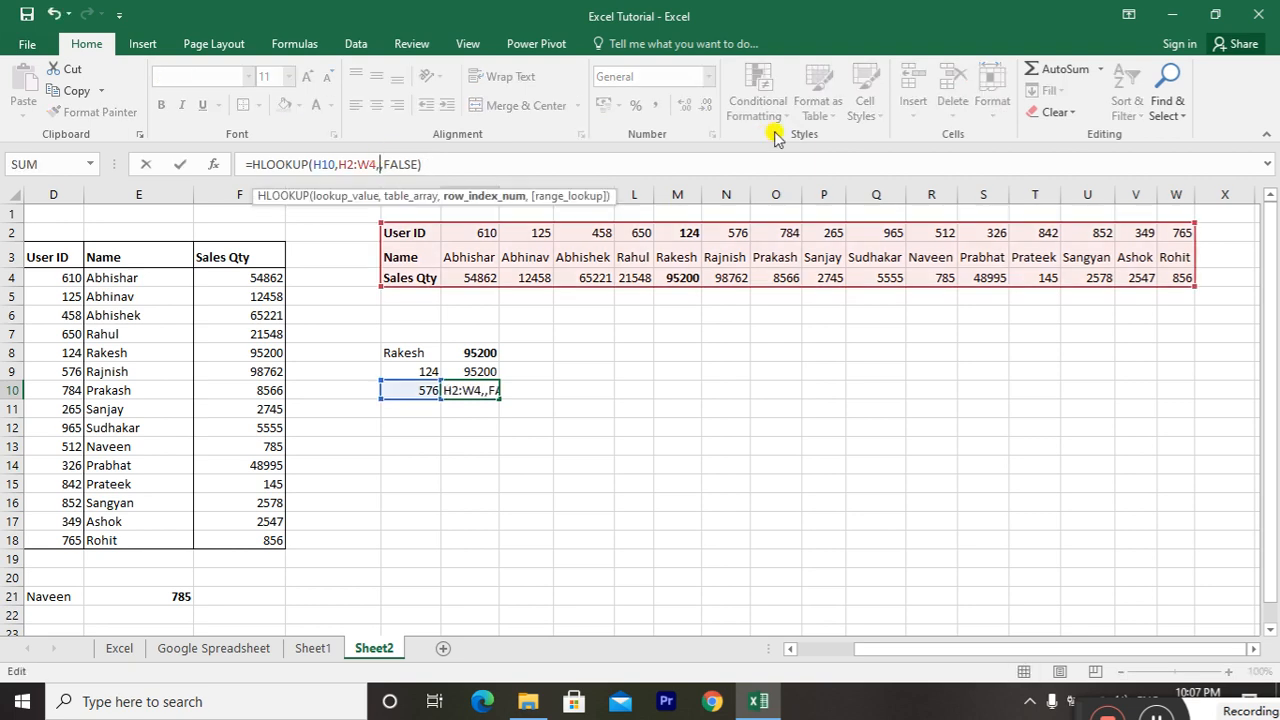
text(3)
key(Return)
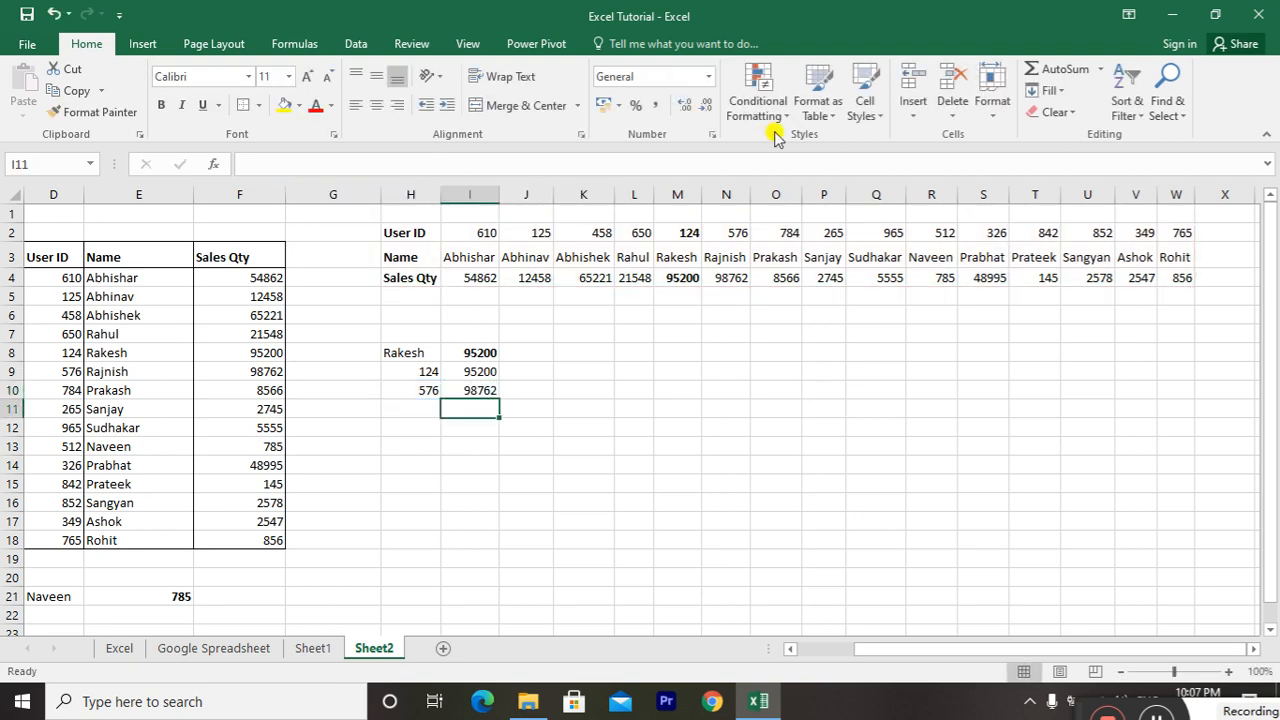
click(724, 282)
key(ctrl+b)
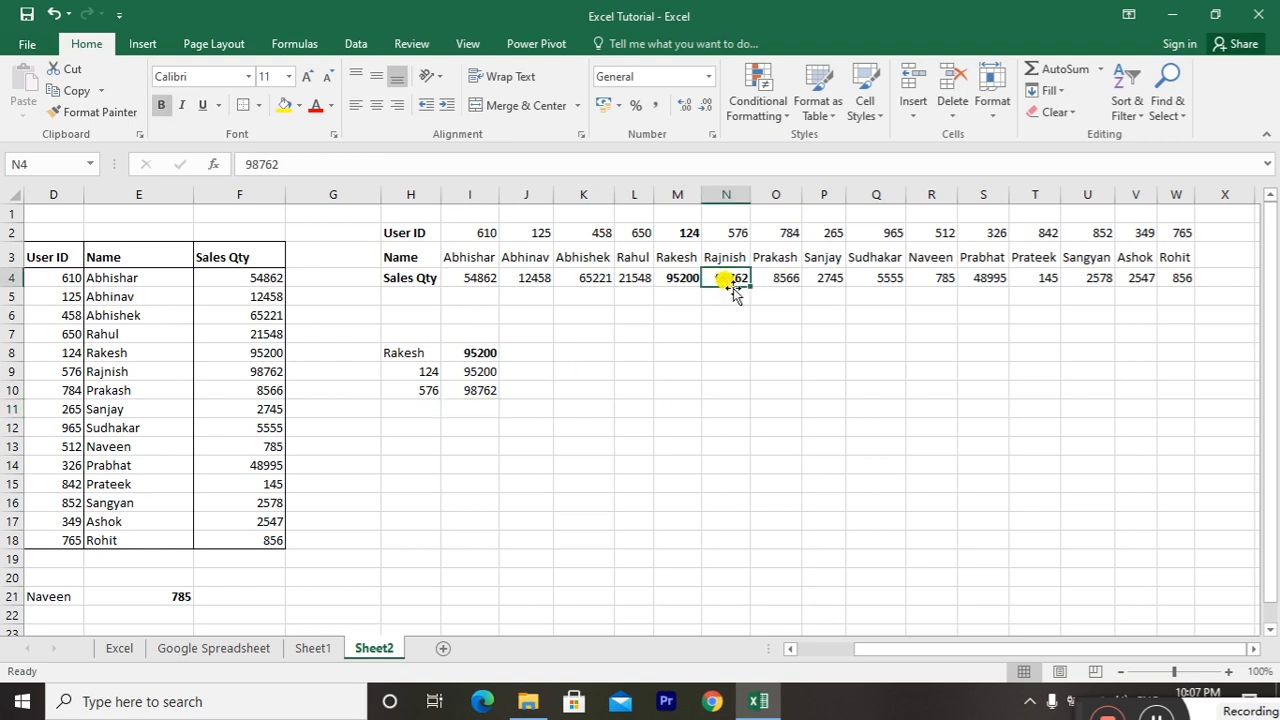
Select the whole vertical table D3:F18 to review the data layout used for VLOOKUP
click(363, 428)
key(Left)
key(Left)
key(Left)
key(Left)
key(Left)
key(Left)
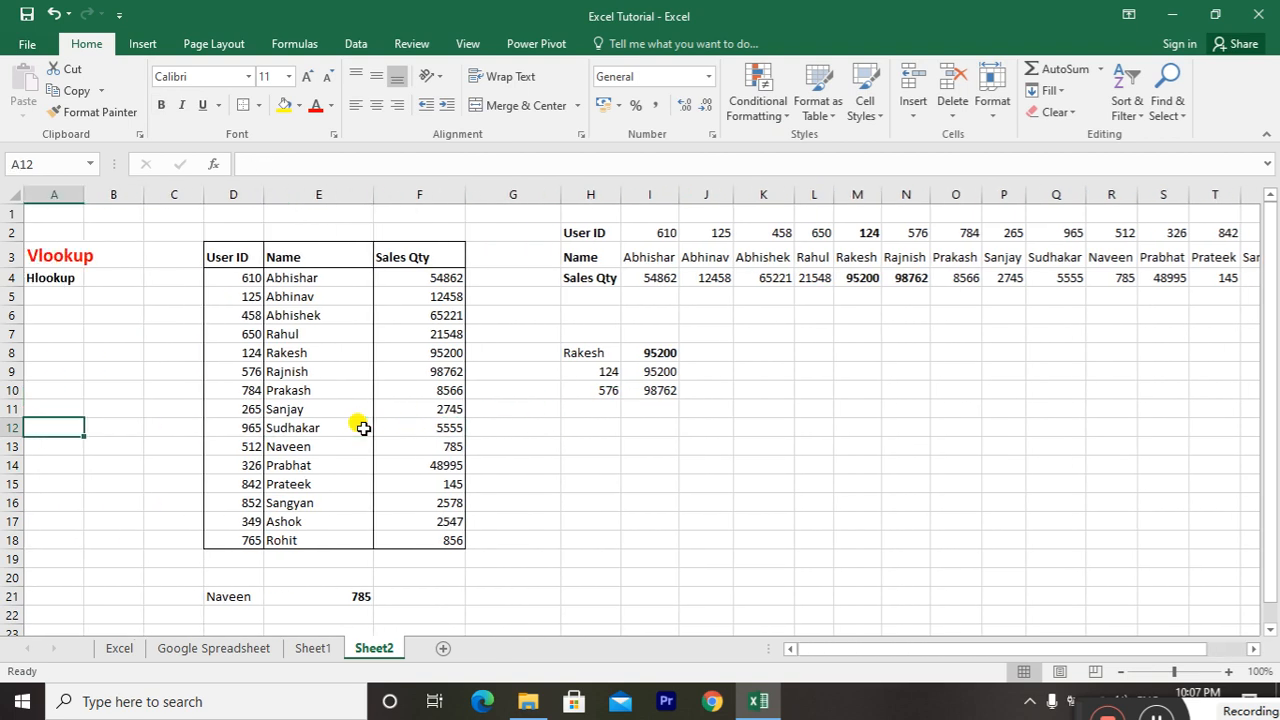
key(ctrl+Up)
key(Up)
key(Right)
key(Right)
key(Right)
key(Right)
key(ctrl+shift+Down)
key(ctrl+shift+Right)
key(Left)
key(ctrl+shift+Down)
key(ctrl+shift+Right)
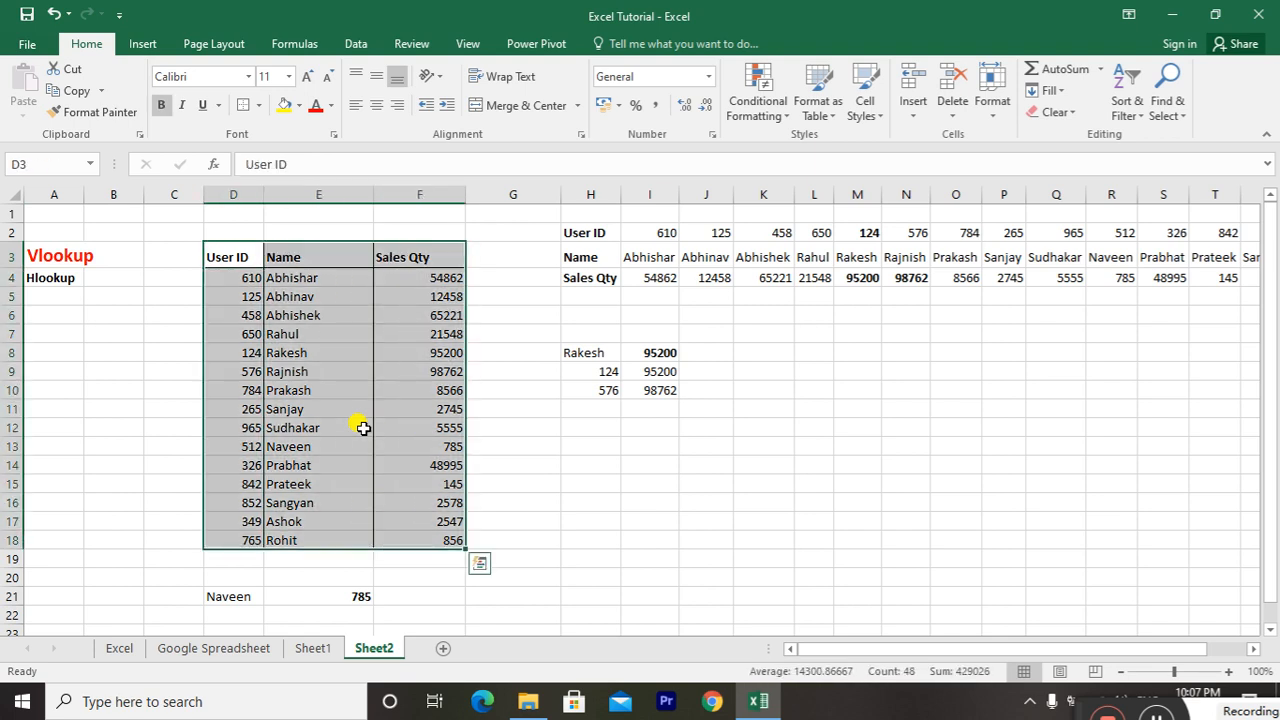
Select the whole horizontal table H2:W4 to review the HLOOKUP layout, and return to column A
key(Left)
key(Left)
key(Down)
key(Left)
key(Right)
key(Right)
key(Right)
key(Right)
key(Right)
key(Right)
key(Right)
key(Right)
key(Up)
key(Up)
key(Up)
key(Left)
key(ctrl+shift+Right)
key(Left)
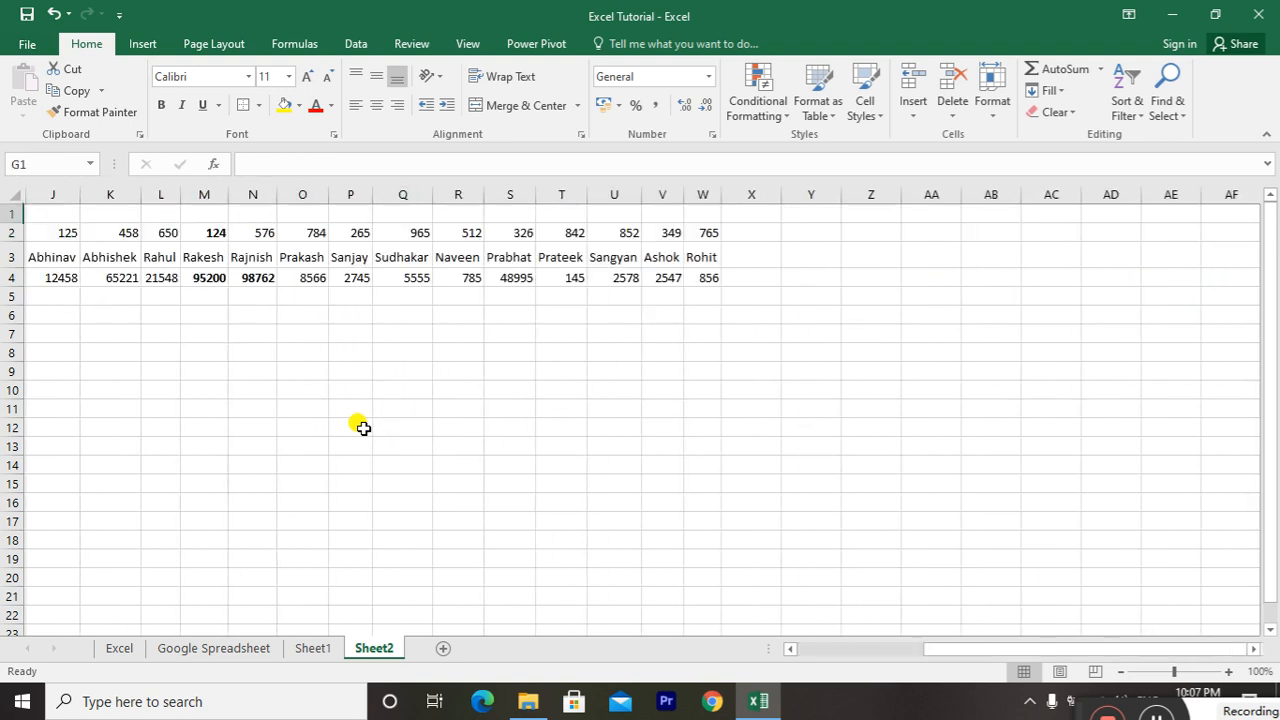
key(Right)
key(Down)
key(ctrl+shift+Right)
key(ctrl+shift+Down)
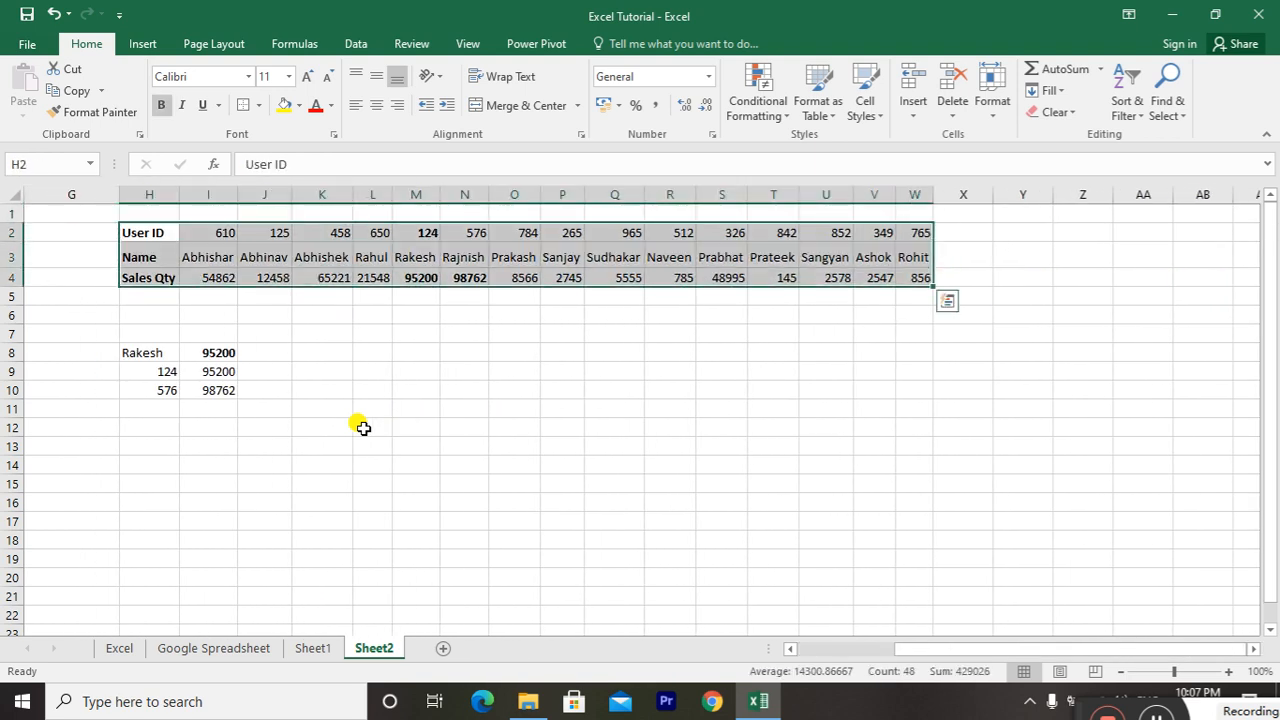
key(Home)
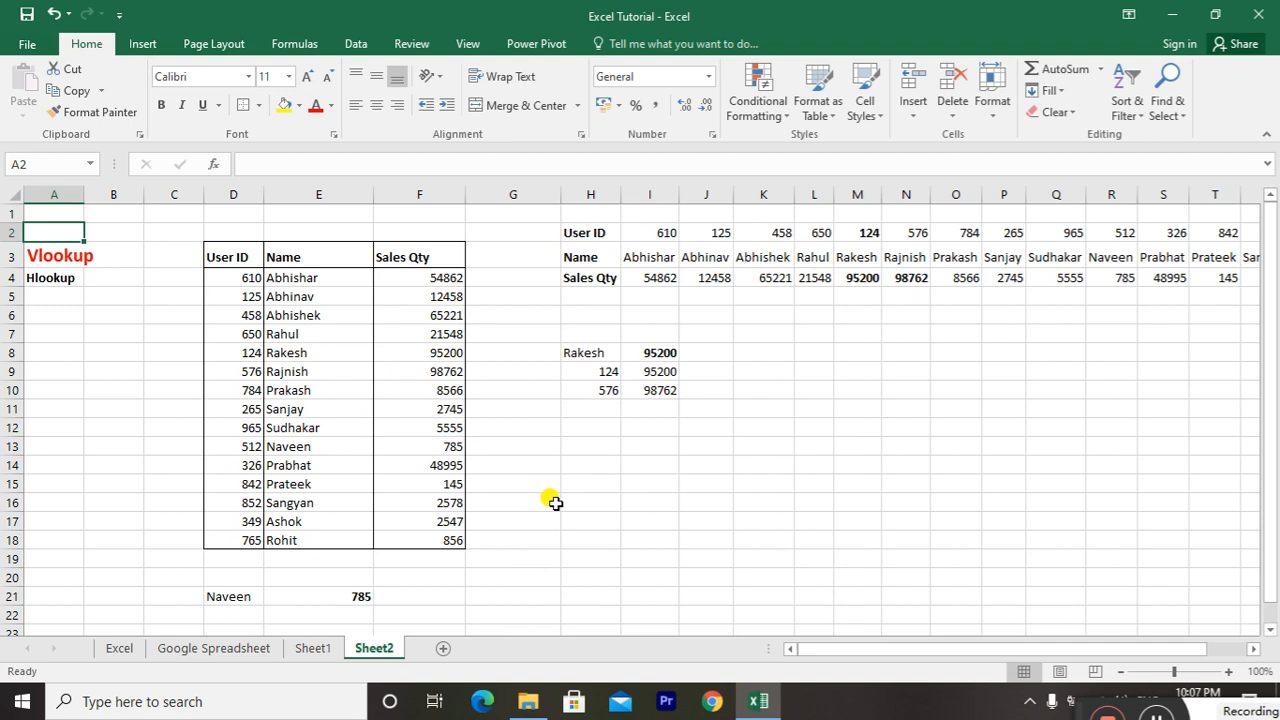